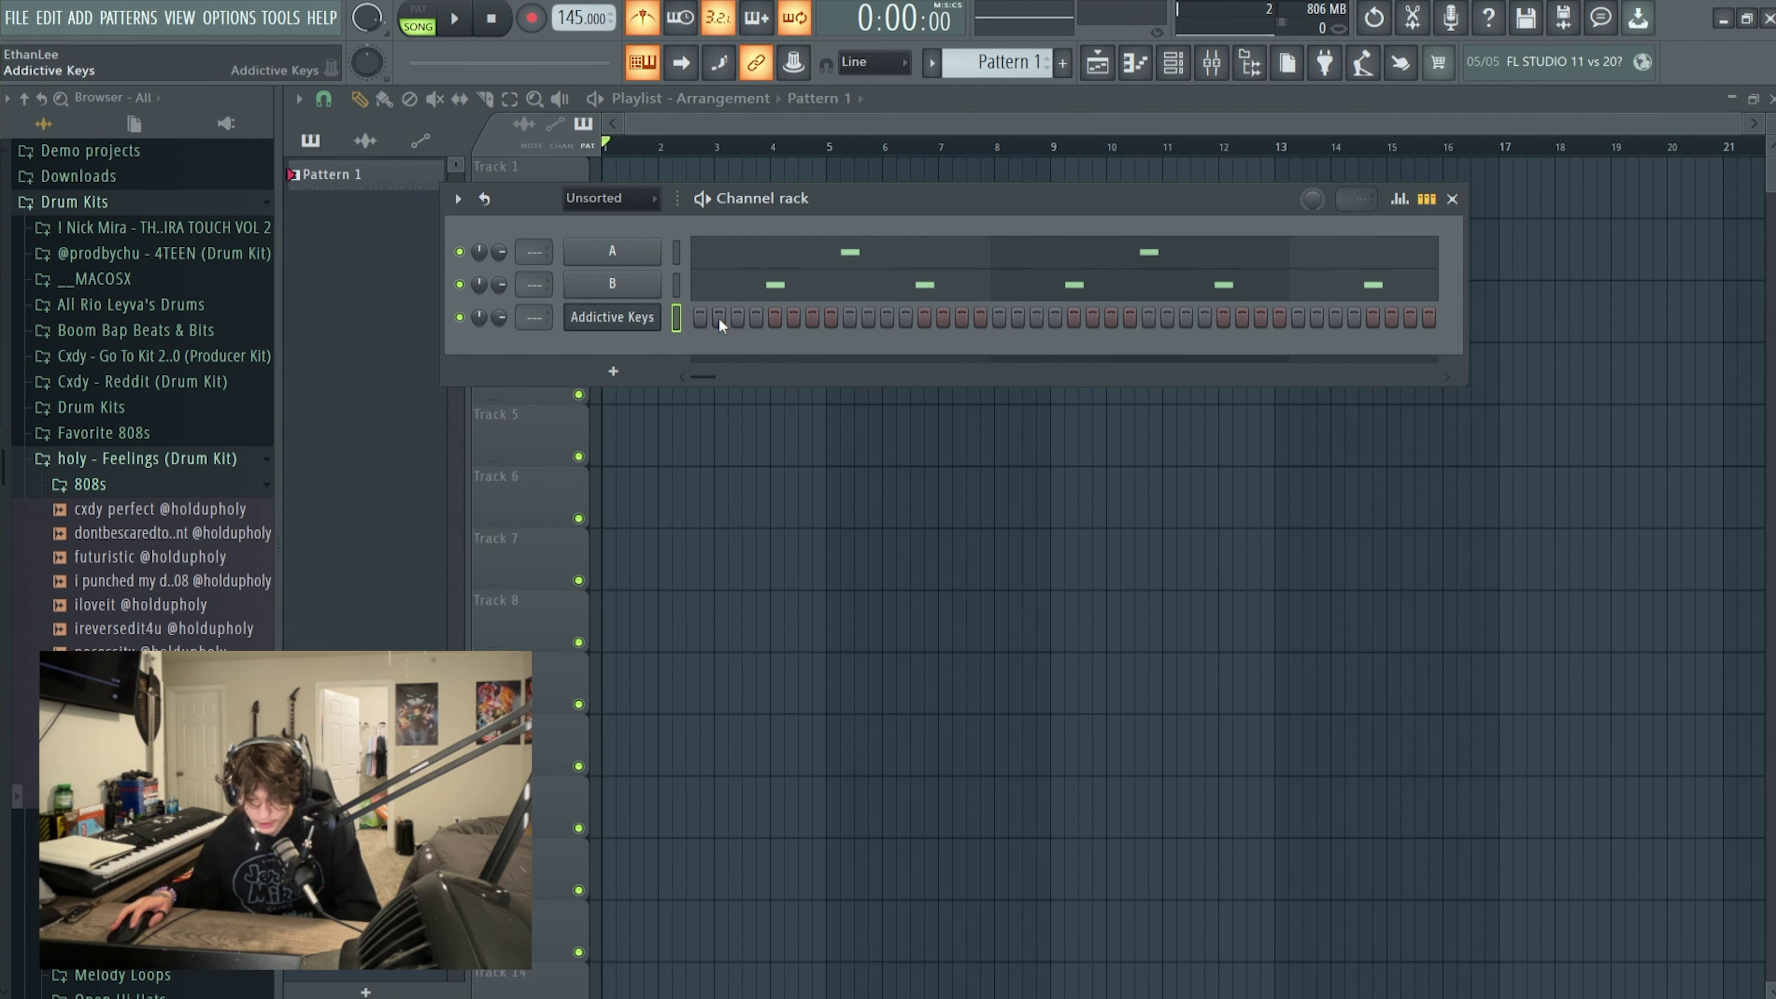
Open the Addictive Keys piano roll with F7 and scroll to the working note range.
{"action": "key", "text": "F7"}
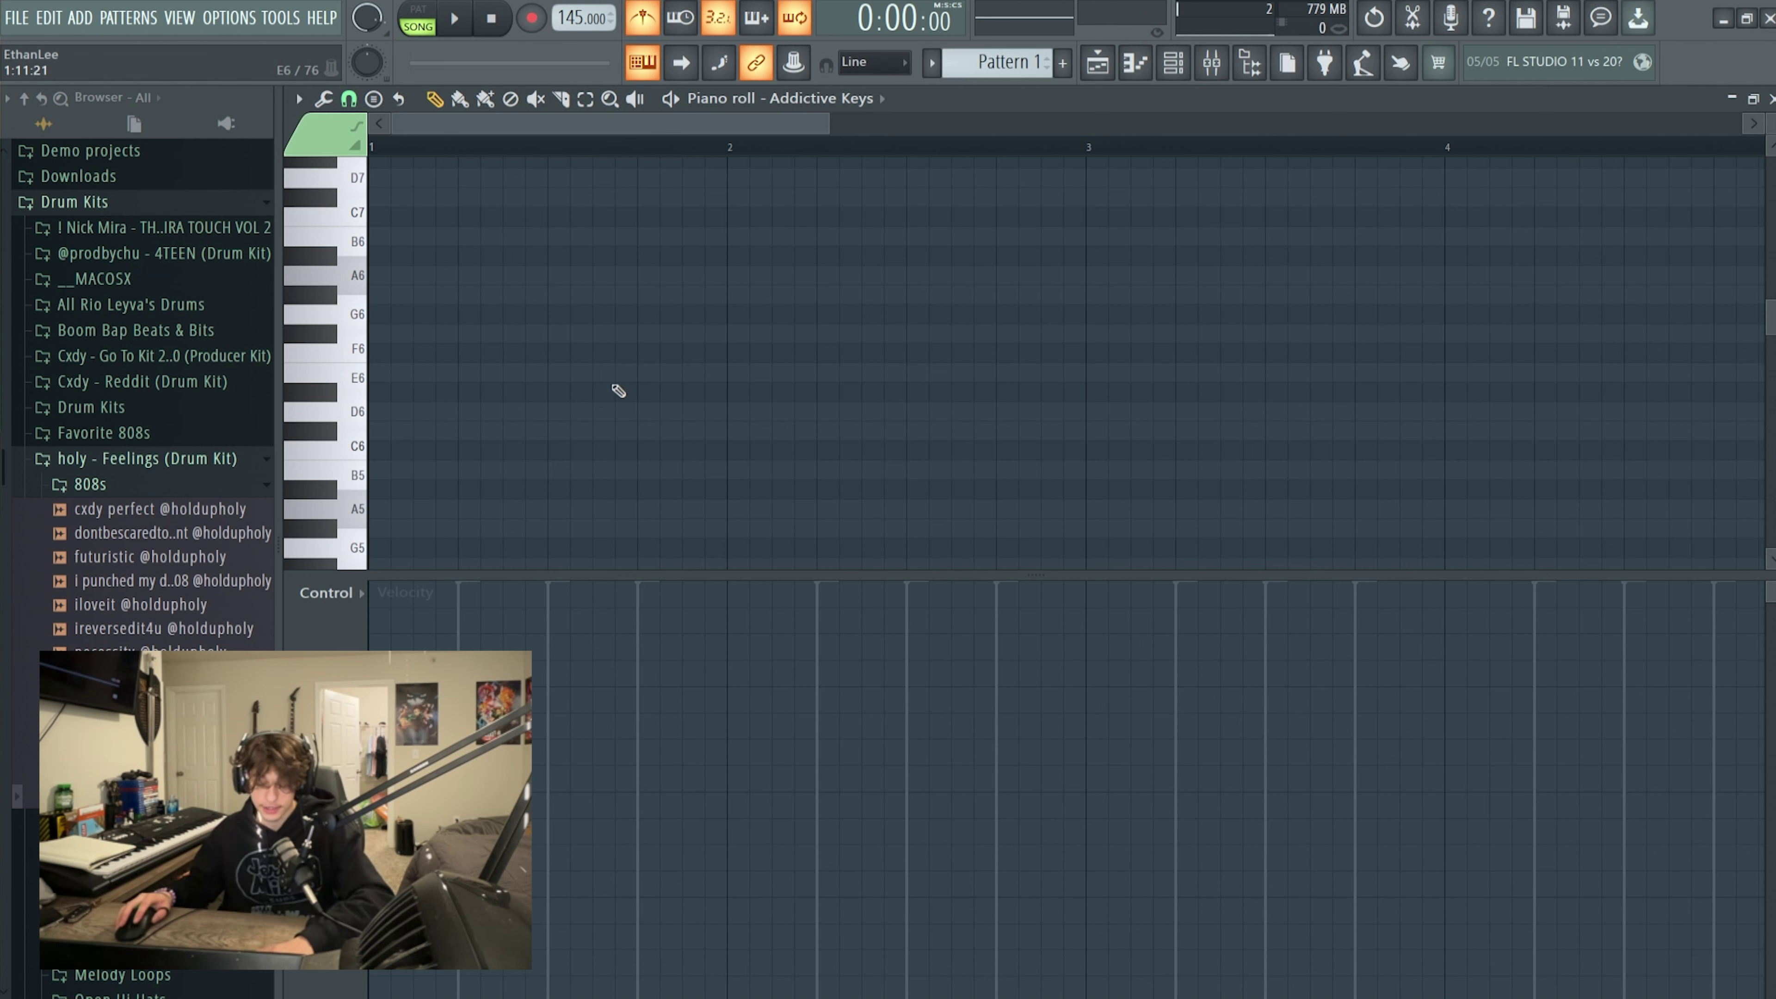
{"action": "scroll", "coordinate": [705, 393], "scroll_direction": "down", "scroll_amount": 1}
{"action": "scroll", "coordinate": [586, 377], "scroll_direction": "down", "scroll_amount": 2, "text": "ctrl"}
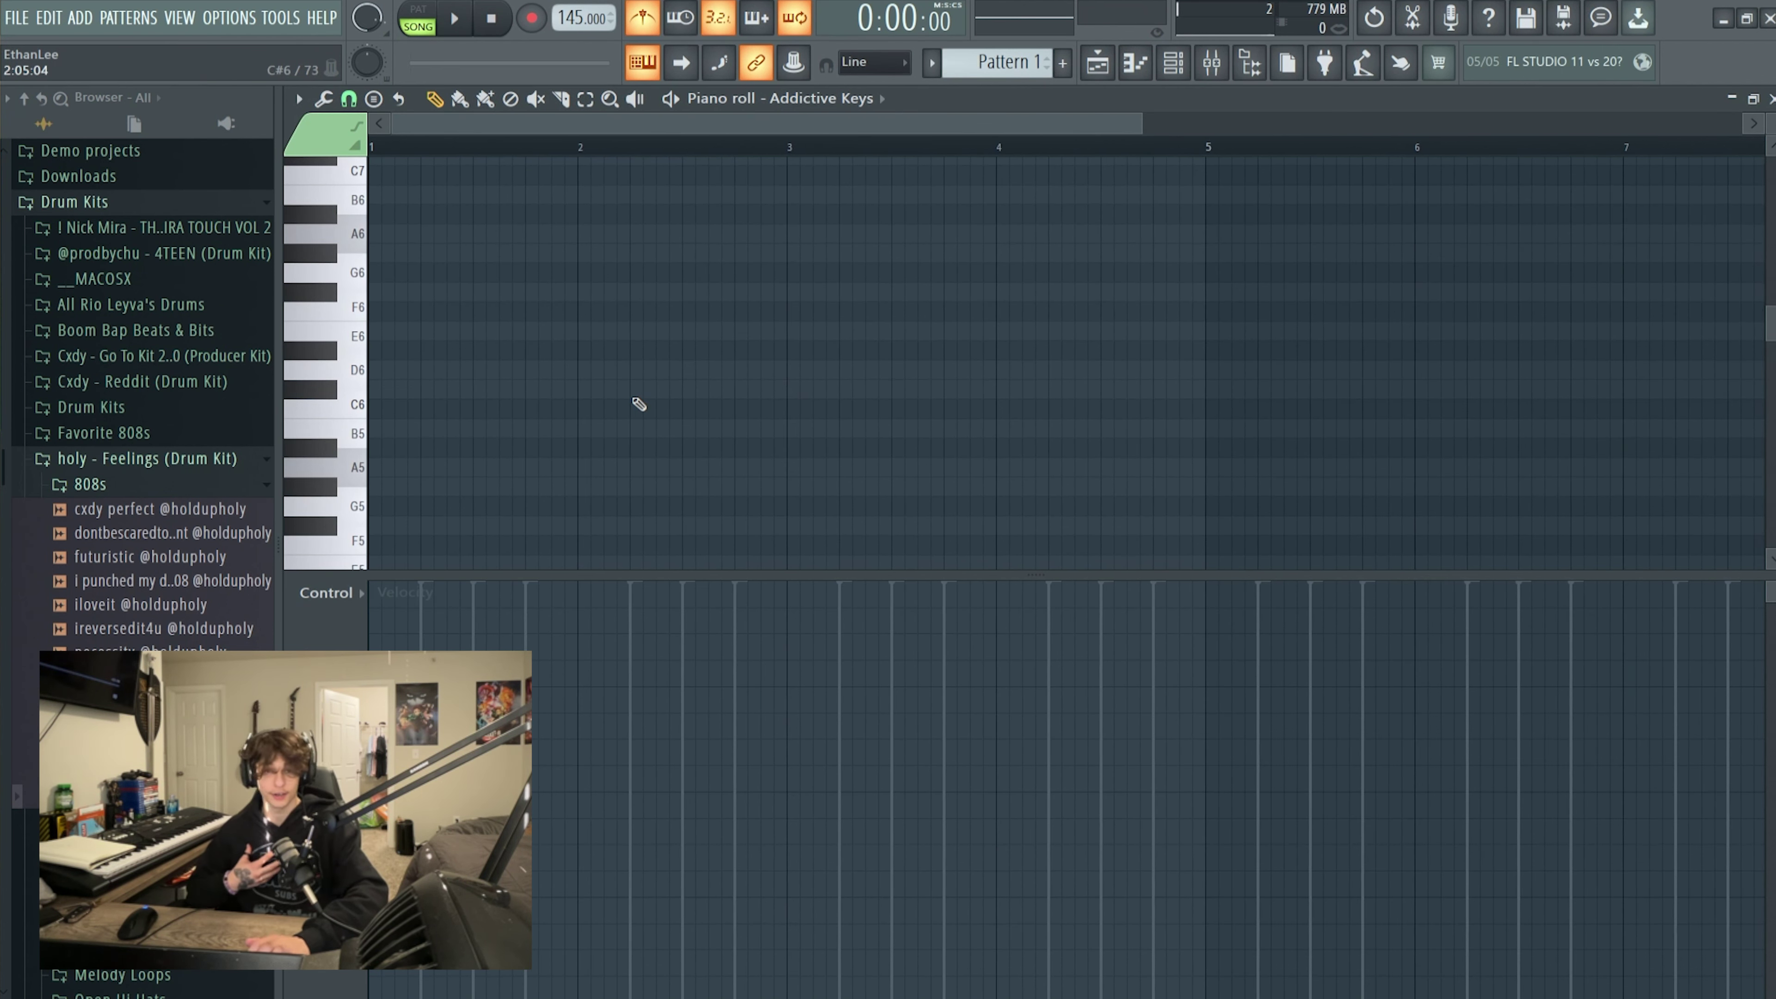
{"action": "scroll", "coordinate": [654, 420], "scroll_direction": "down", "scroll_amount": 2}
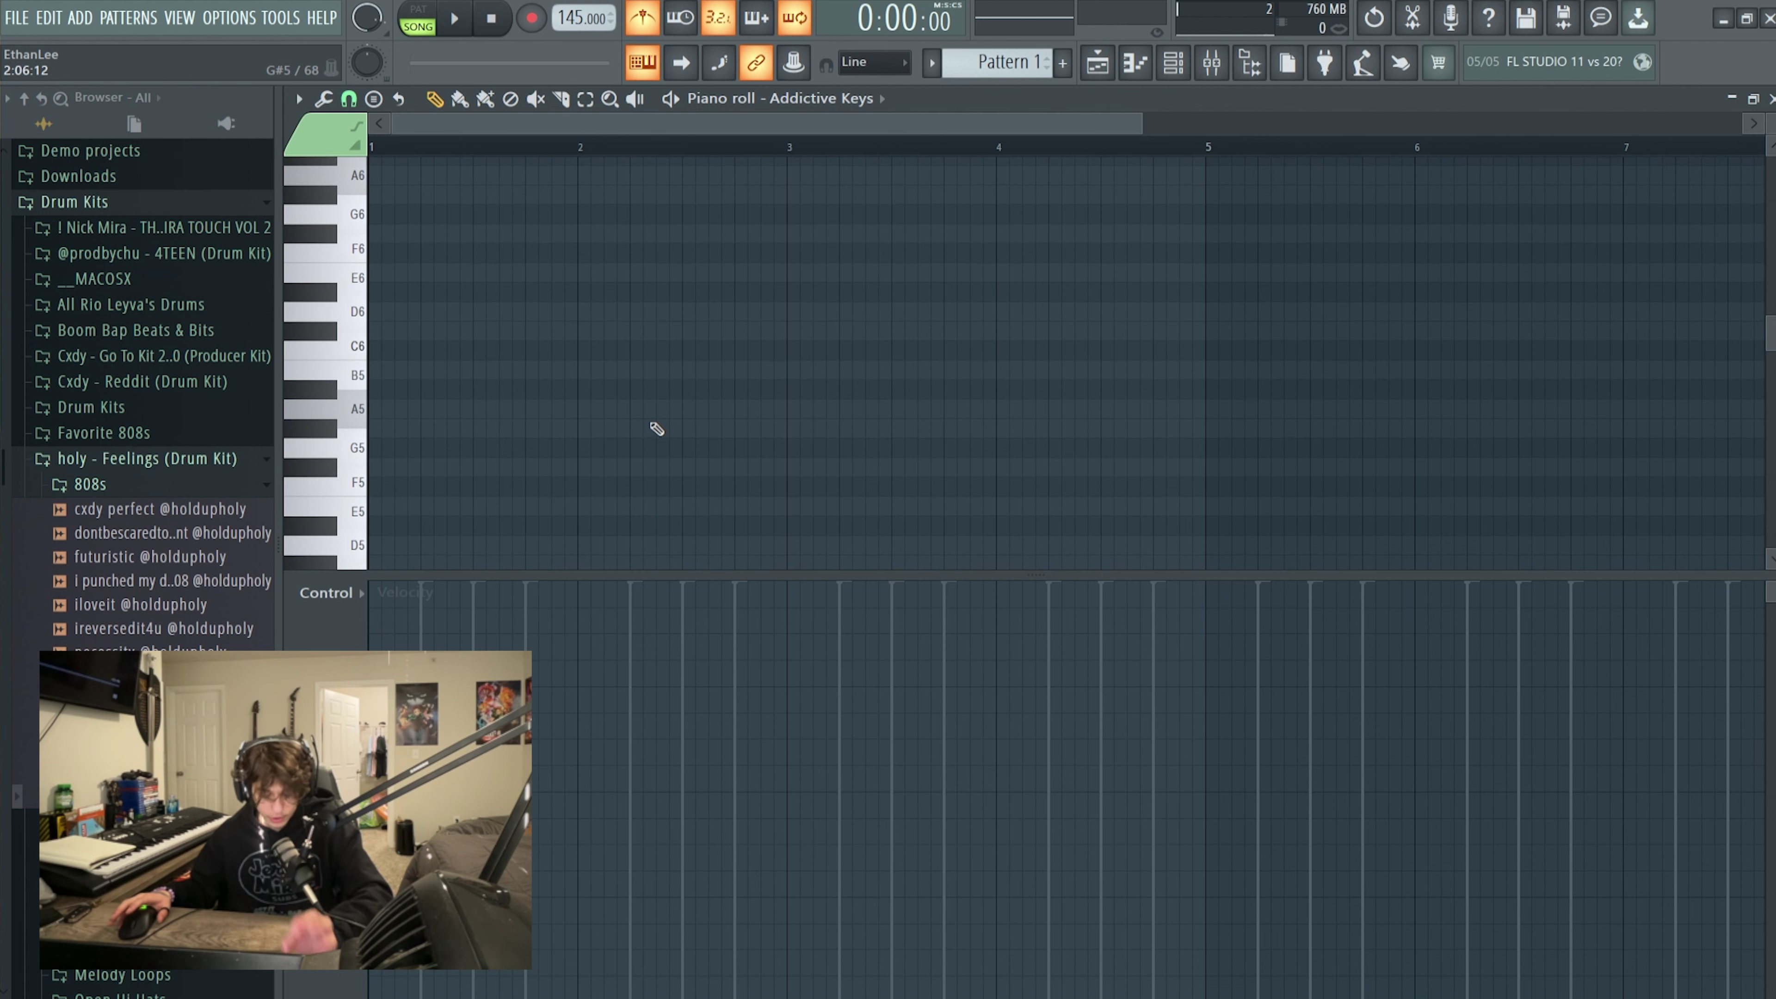
{"action": "scroll", "coordinate": [590, 318], "scroll_direction": "down", "scroll_amount": 1}
{"action": "scroll", "coordinate": [587, 350], "scroll_direction": "up", "scroll_amount": 1}
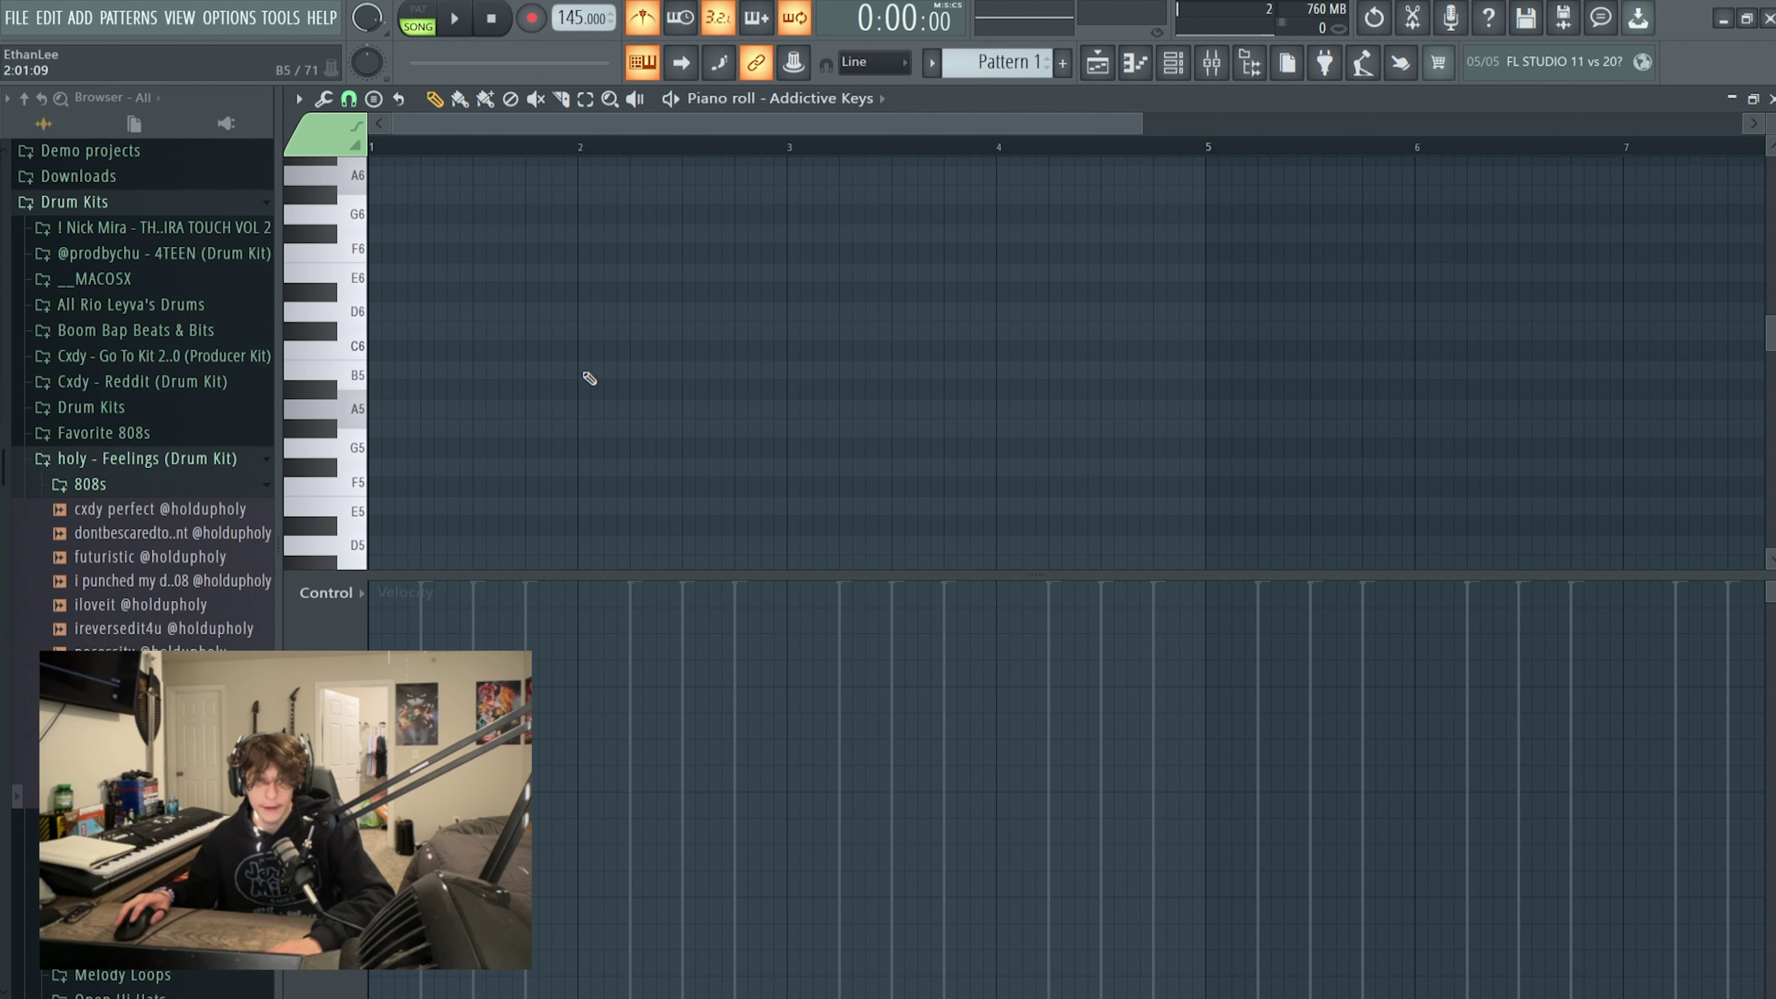
{"action": "scroll", "coordinate": [615, 448], "scroll_direction": "down", "scroll_amount": 4}
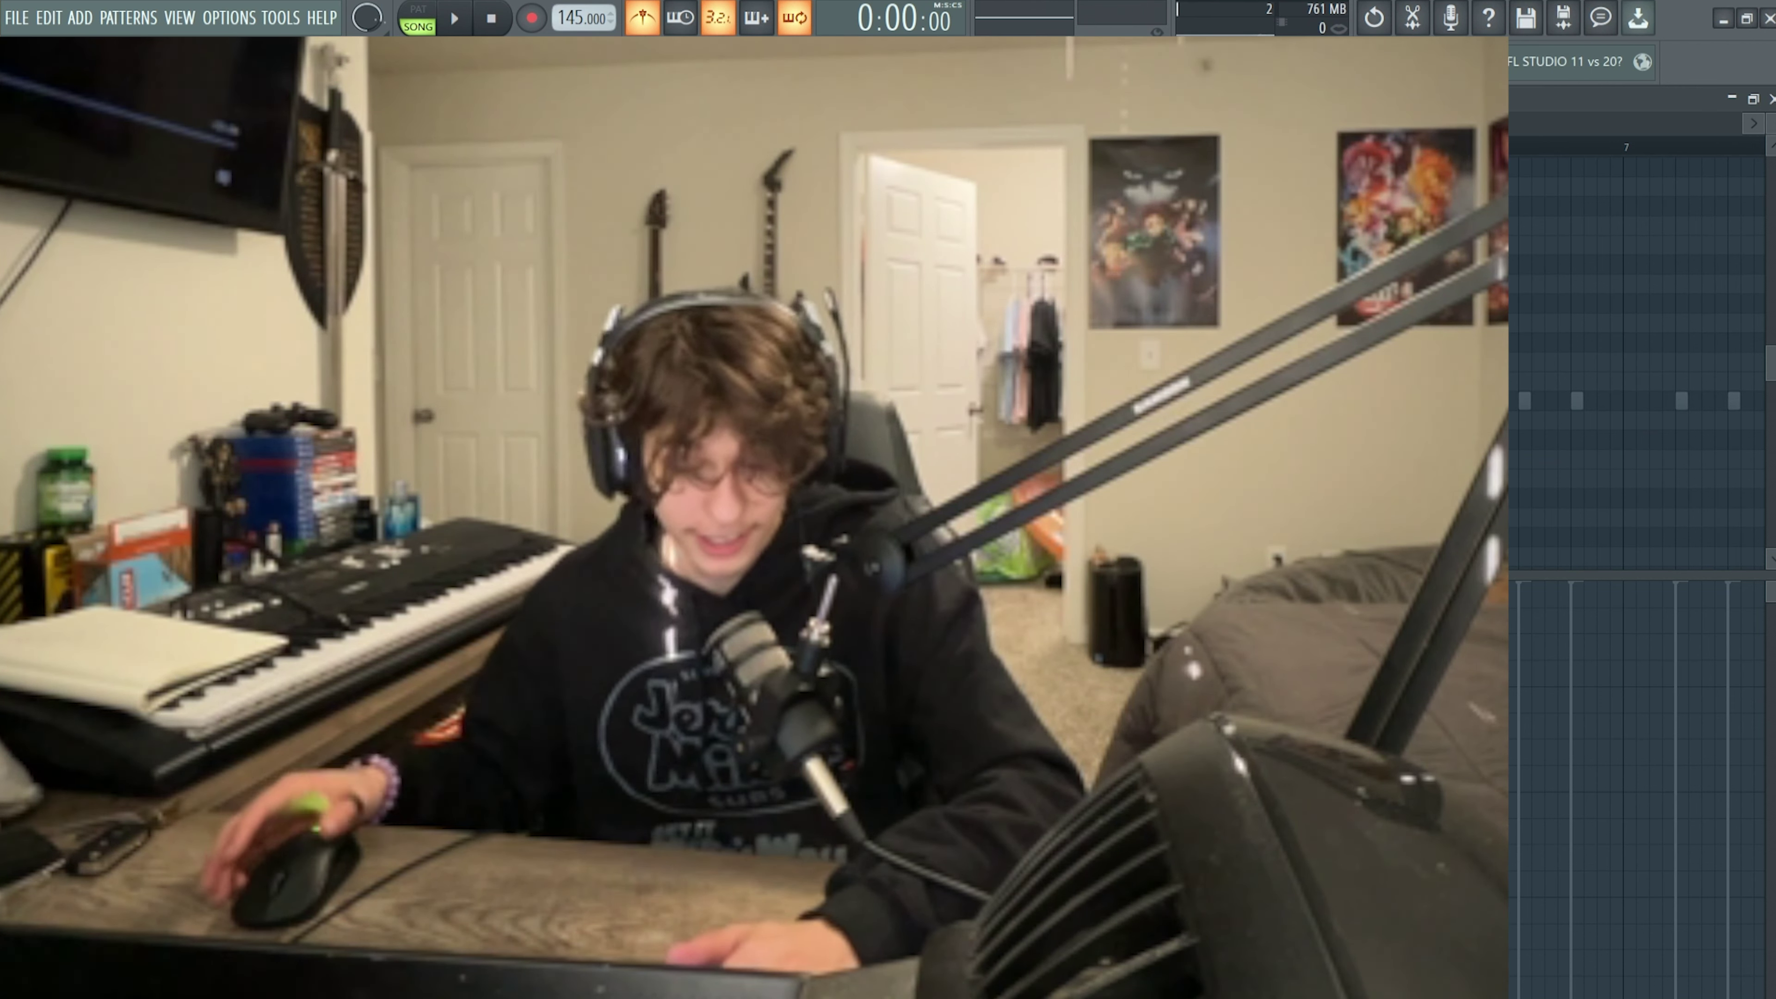
{"action": "scroll", "coordinate": [428, 468], "scroll_direction": "up", "scroll_amount": 1}
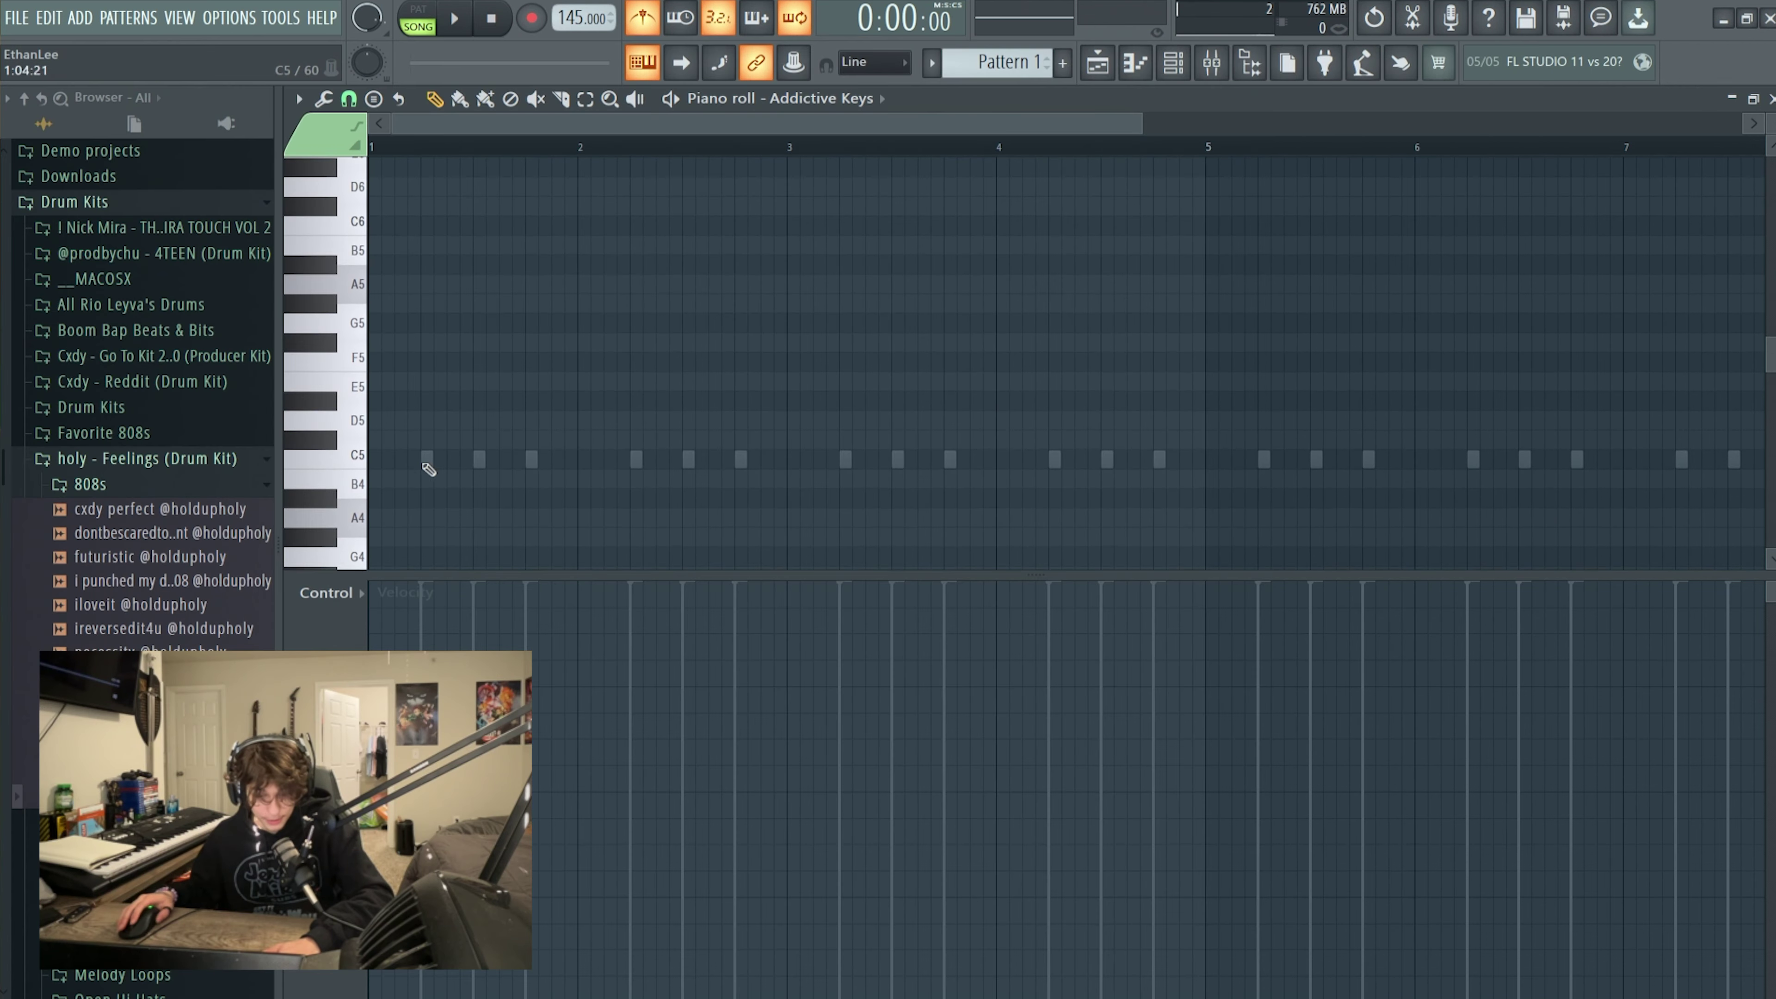
{"action": "scroll", "coordinate": [428, 468], "scroll_direction": "down", "scroll_amount": 1}
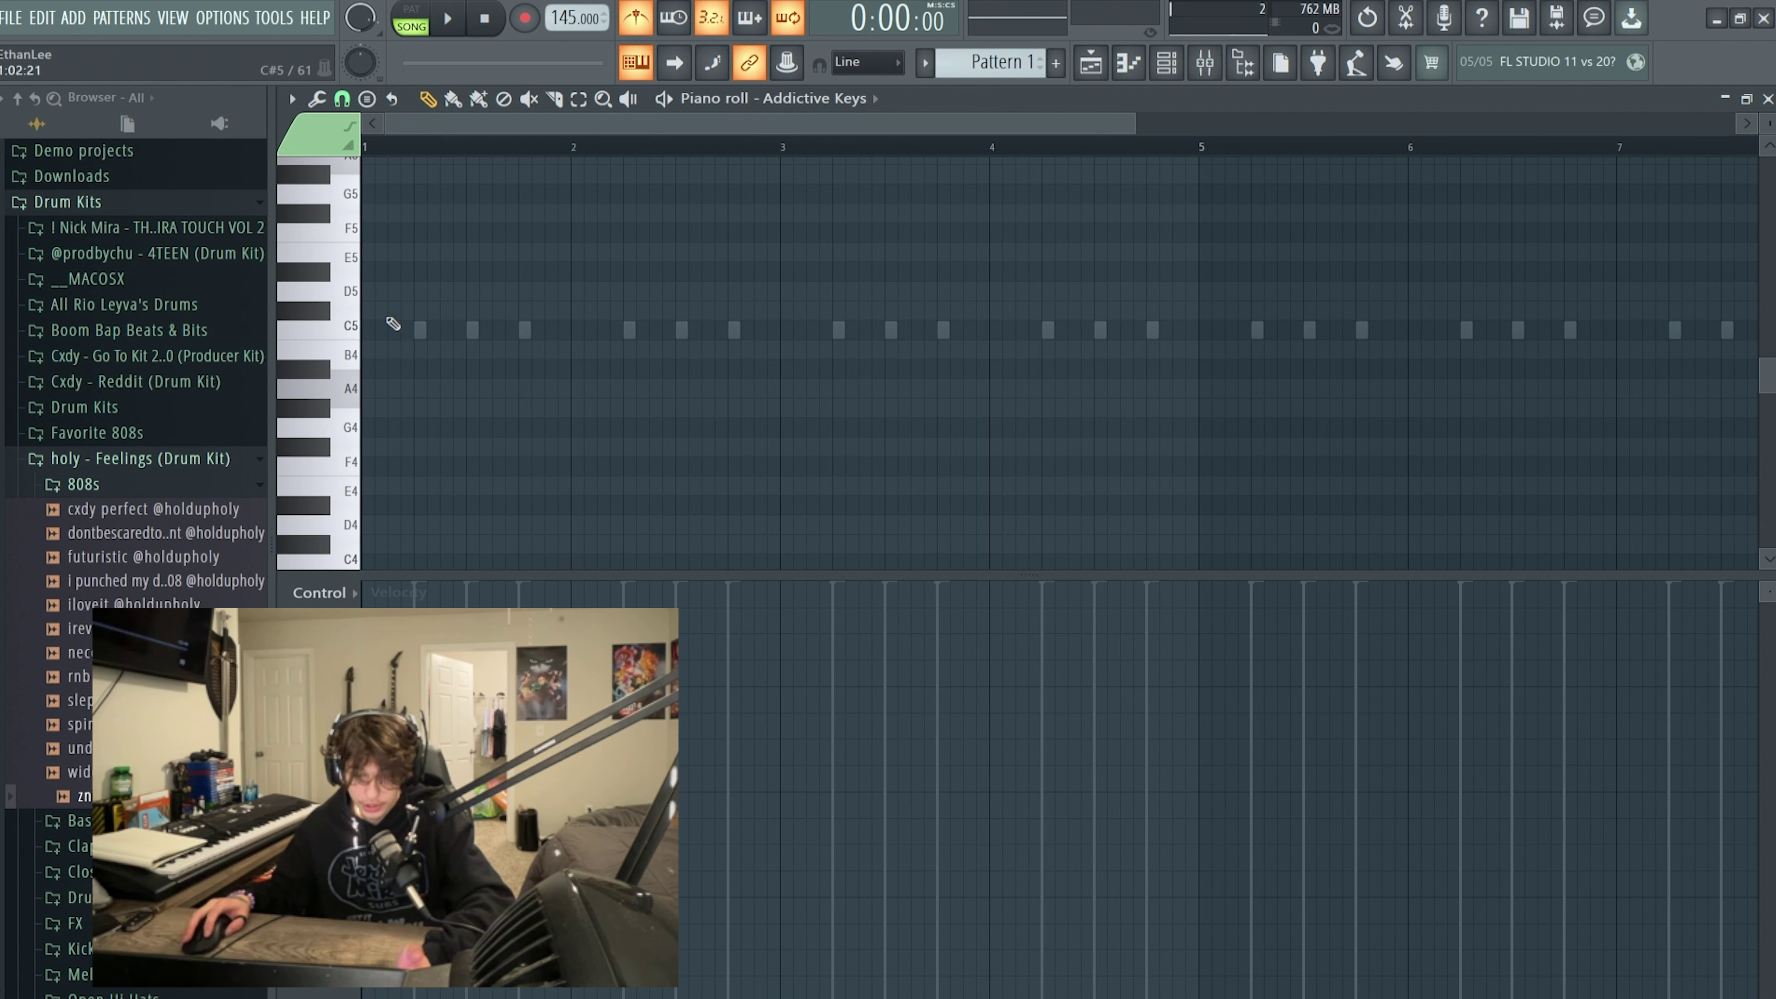
Draw an A4, C#5, E5, F#5 chord at bar 1 and play the pattern.
{"action": "left_click", "coordinate": [295, 376]}
{"action": "left_click", "coordinate": [378, 388]}
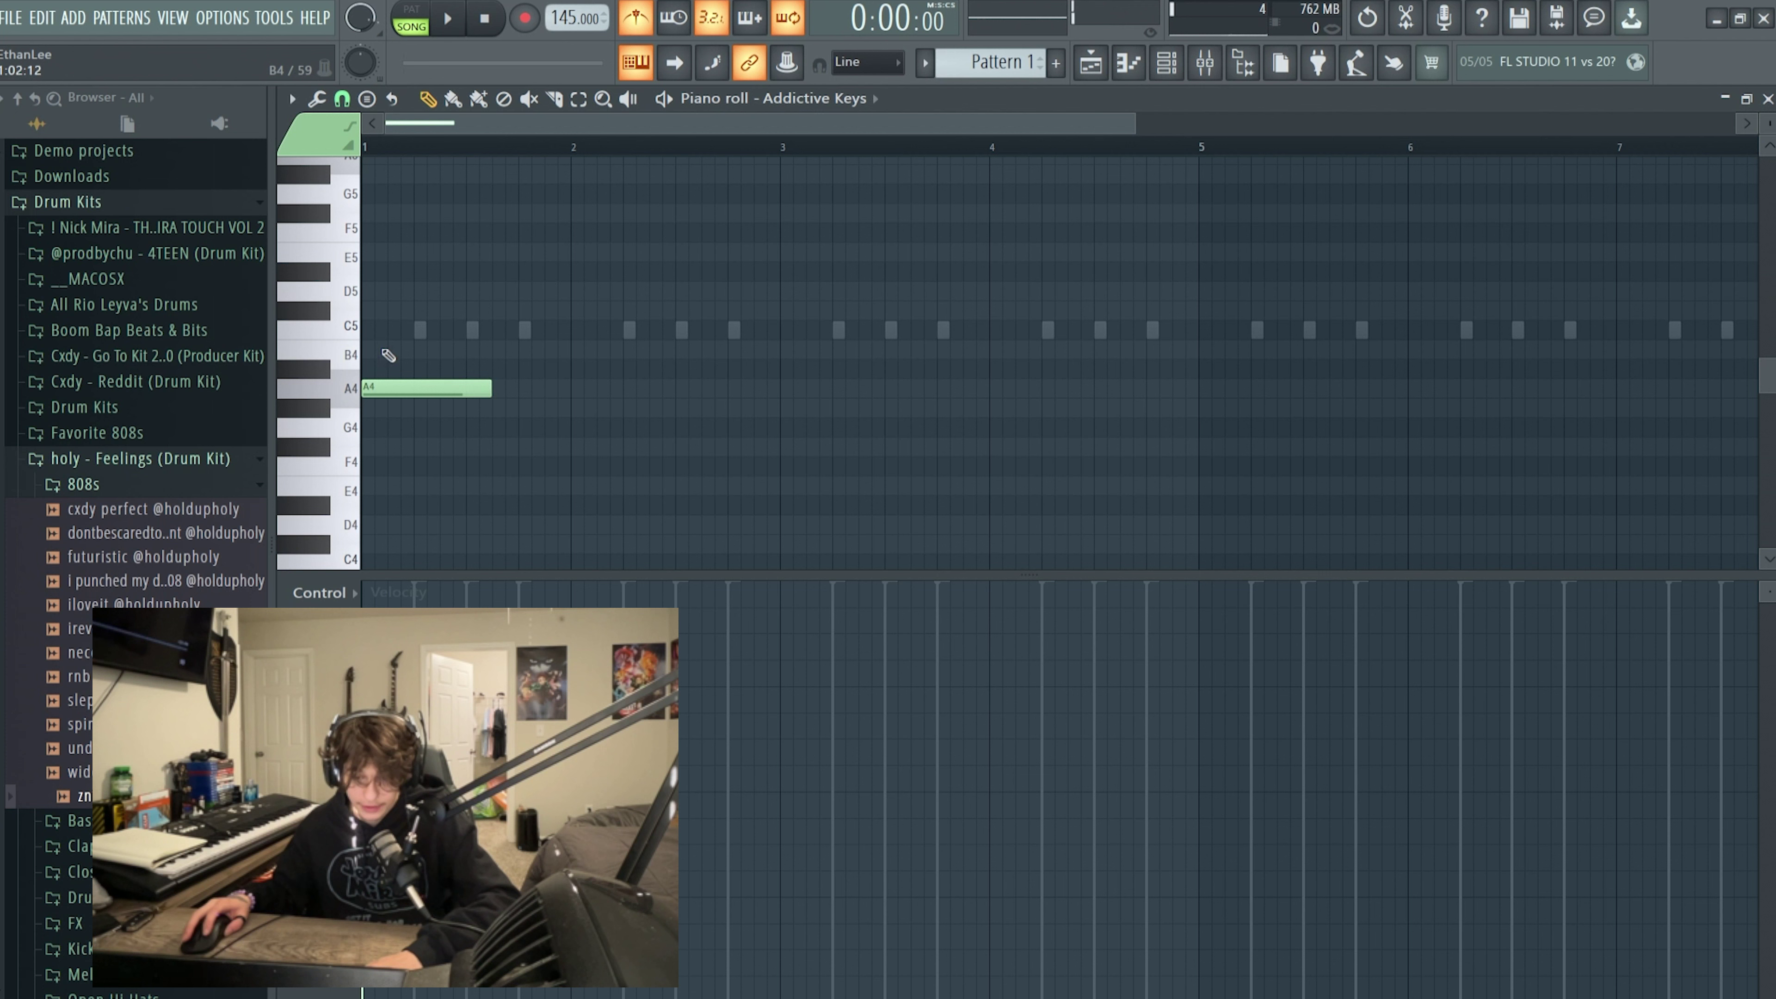
{"action": "left_click", "coordinate": [399, 312]}
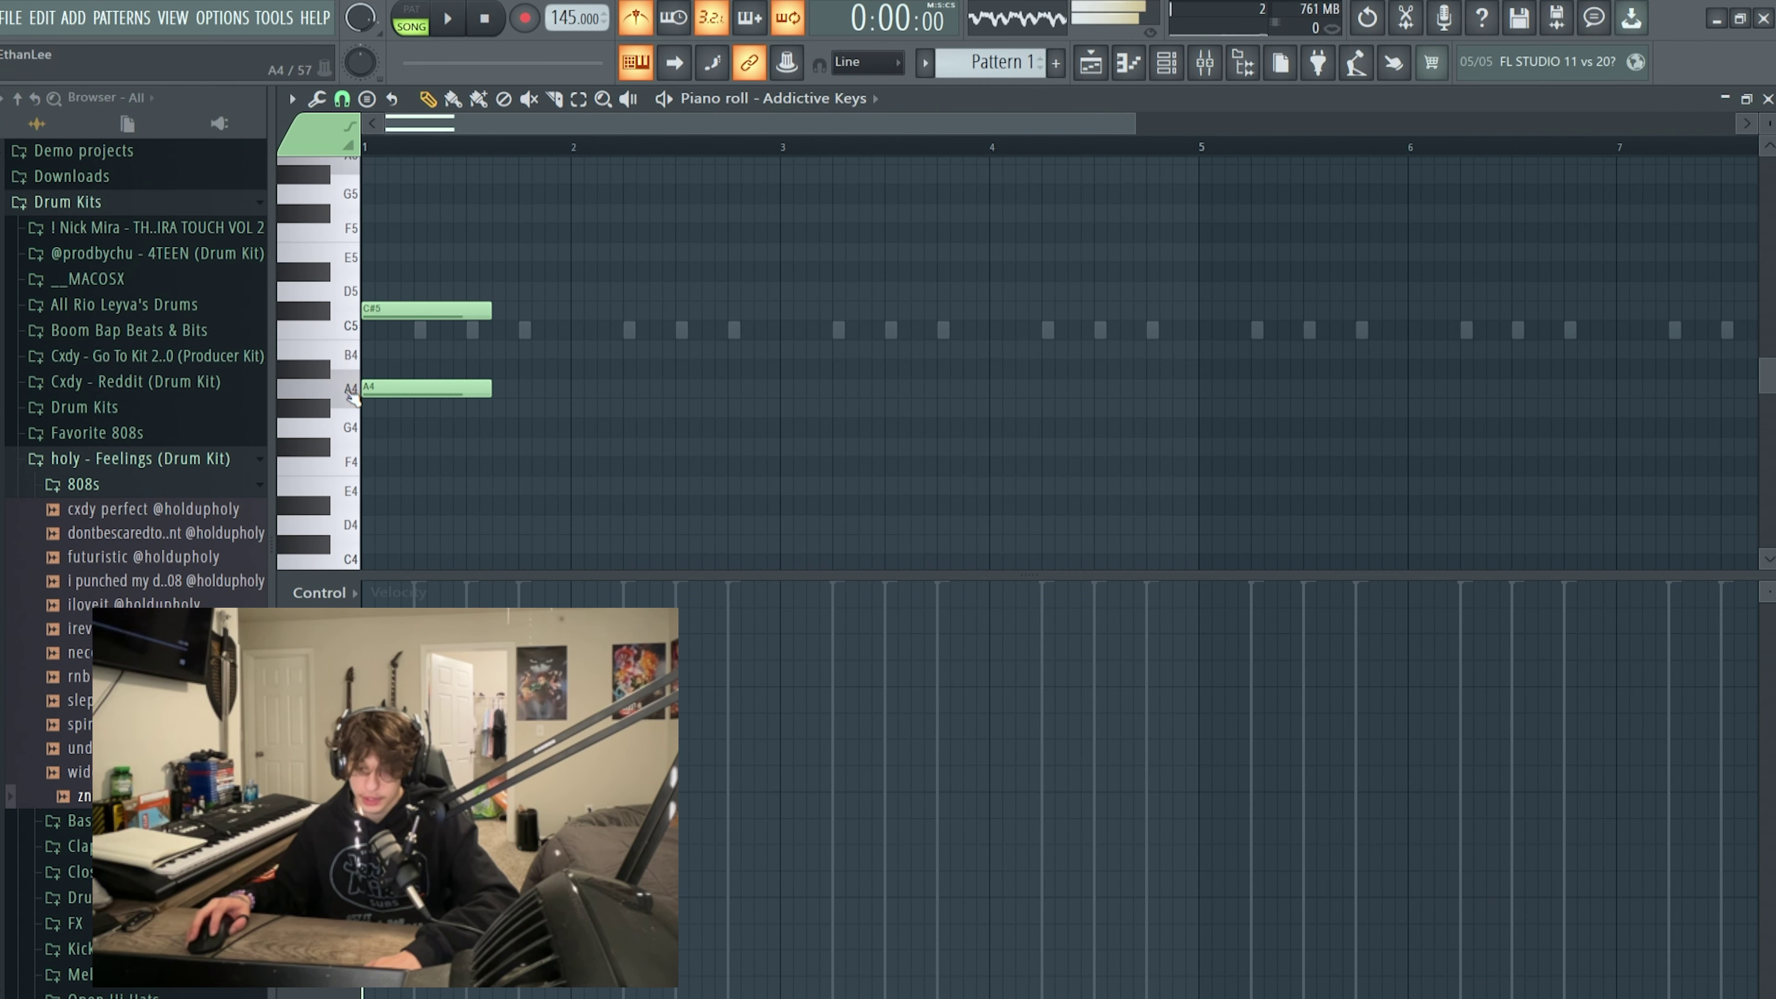
{"action": "left_click", "coordinate": [465, 311]}
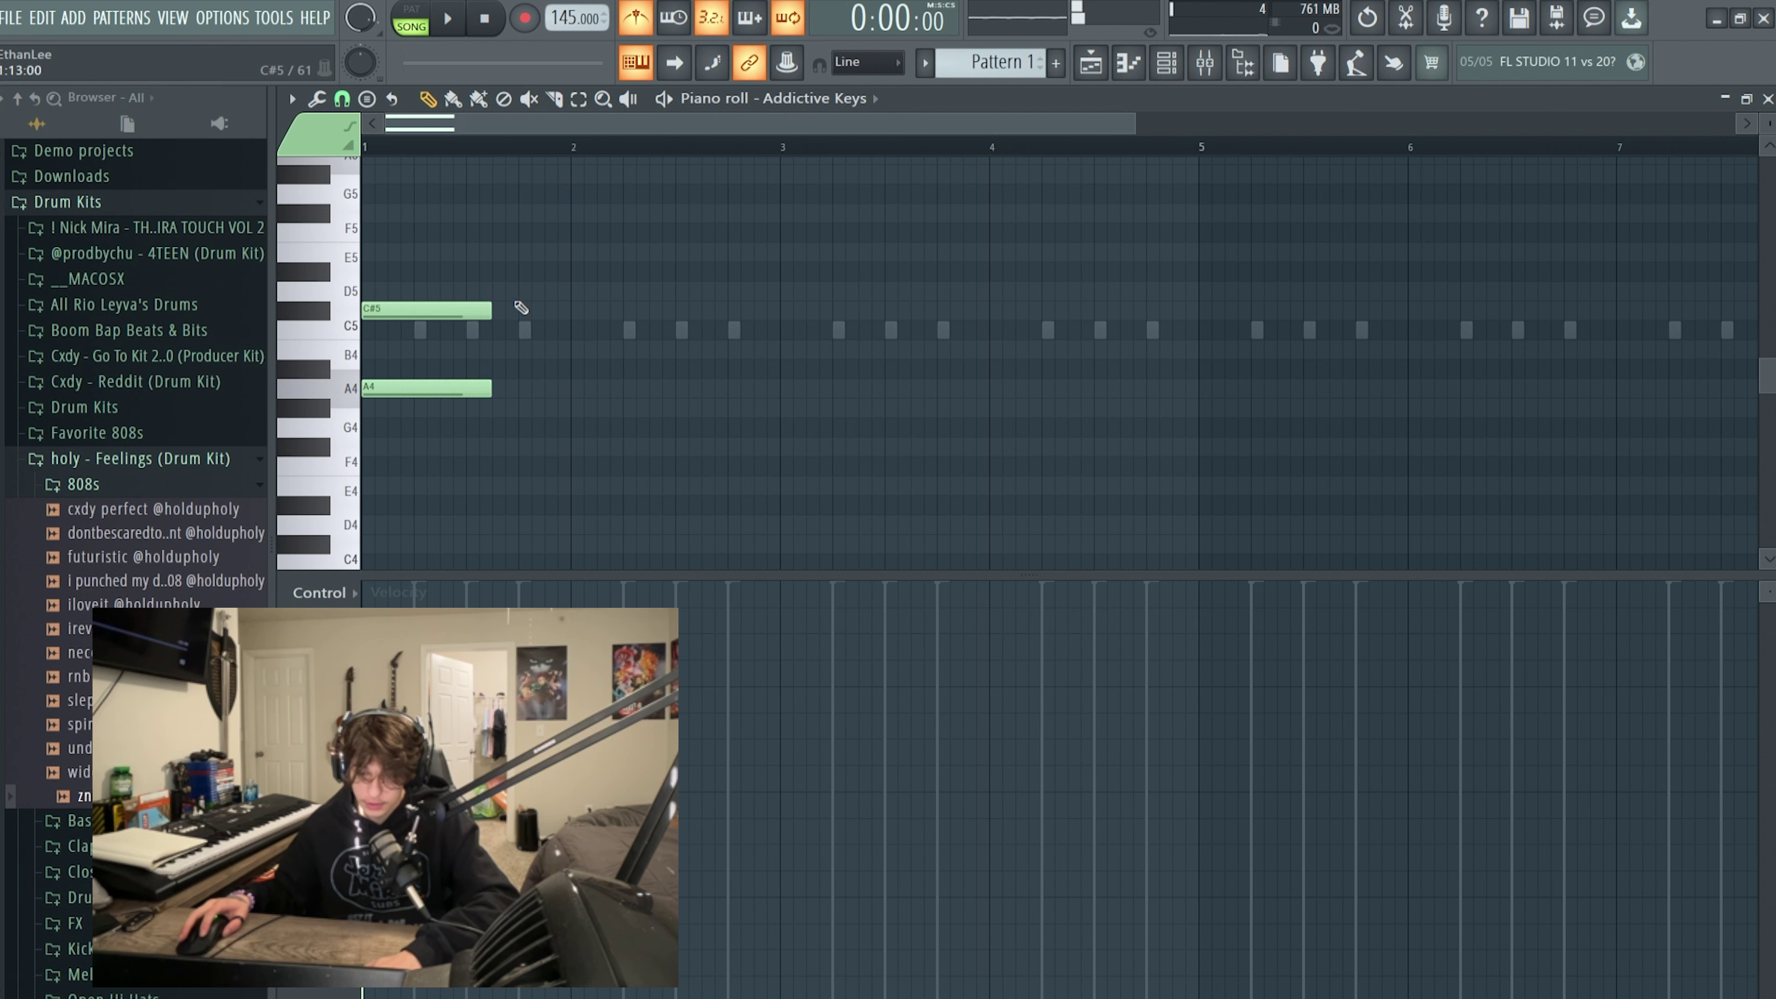
{"action": "left_click", "coordinate": [476, 256]}
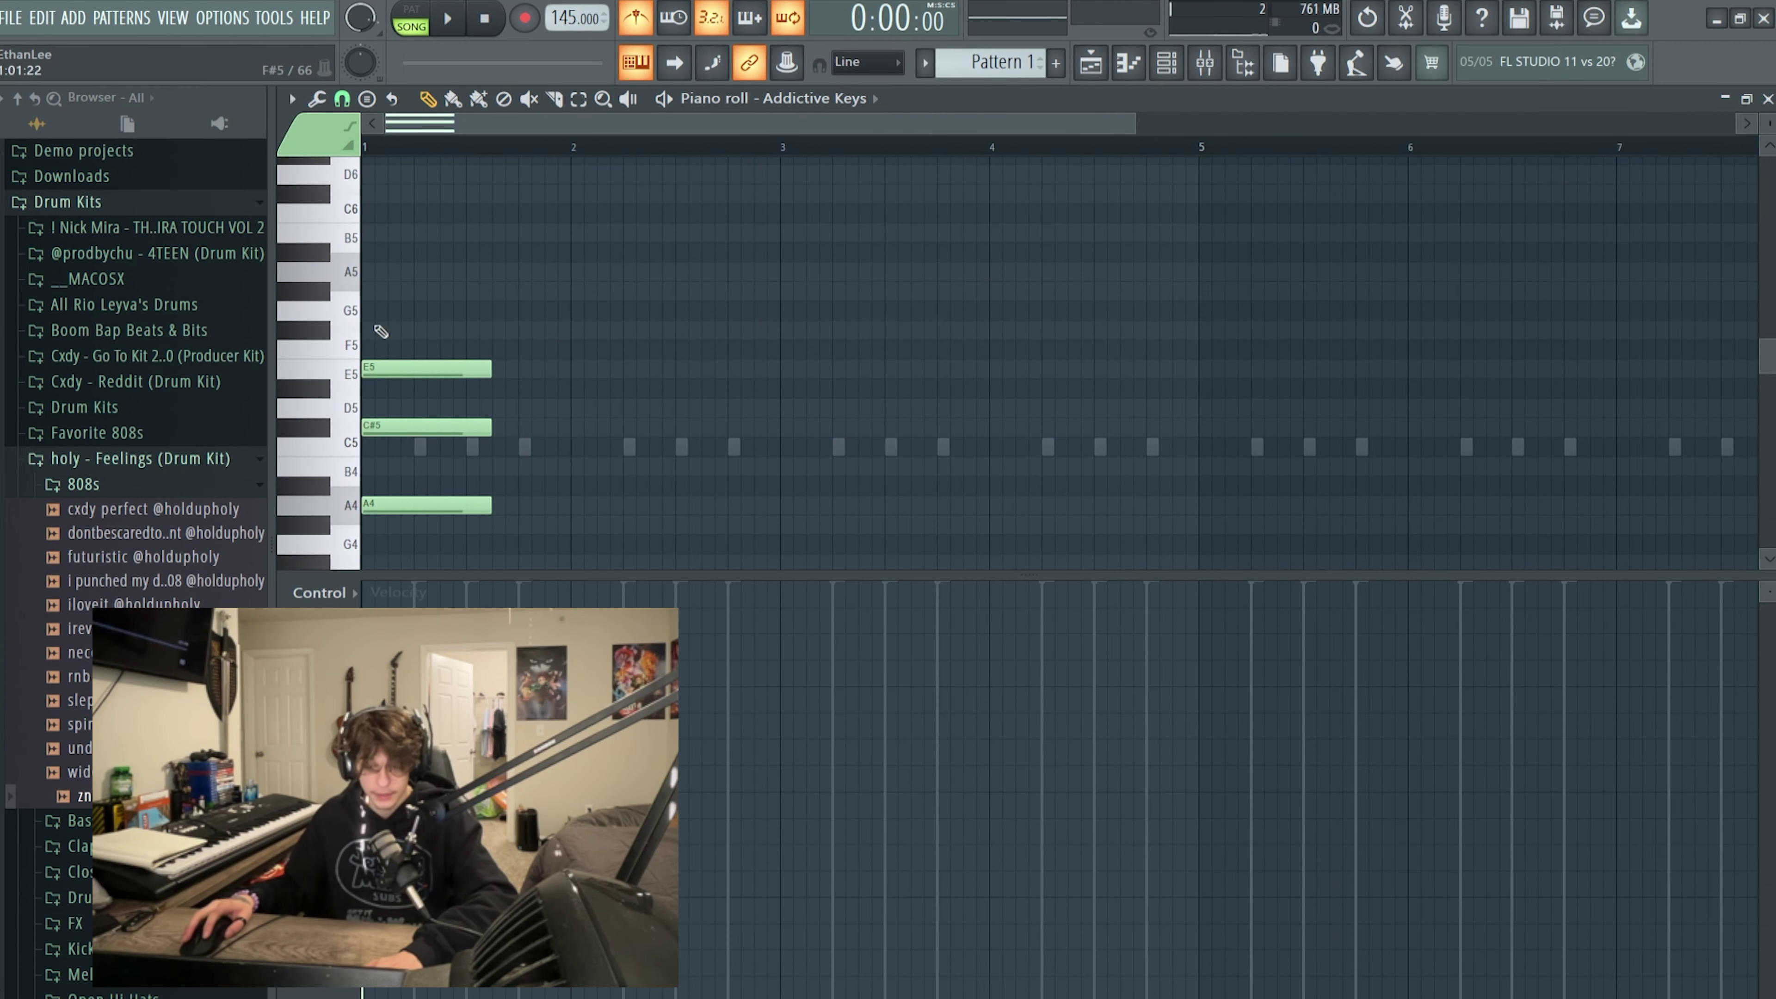
{"action": "left_click", "coordinate": [386, 330]}
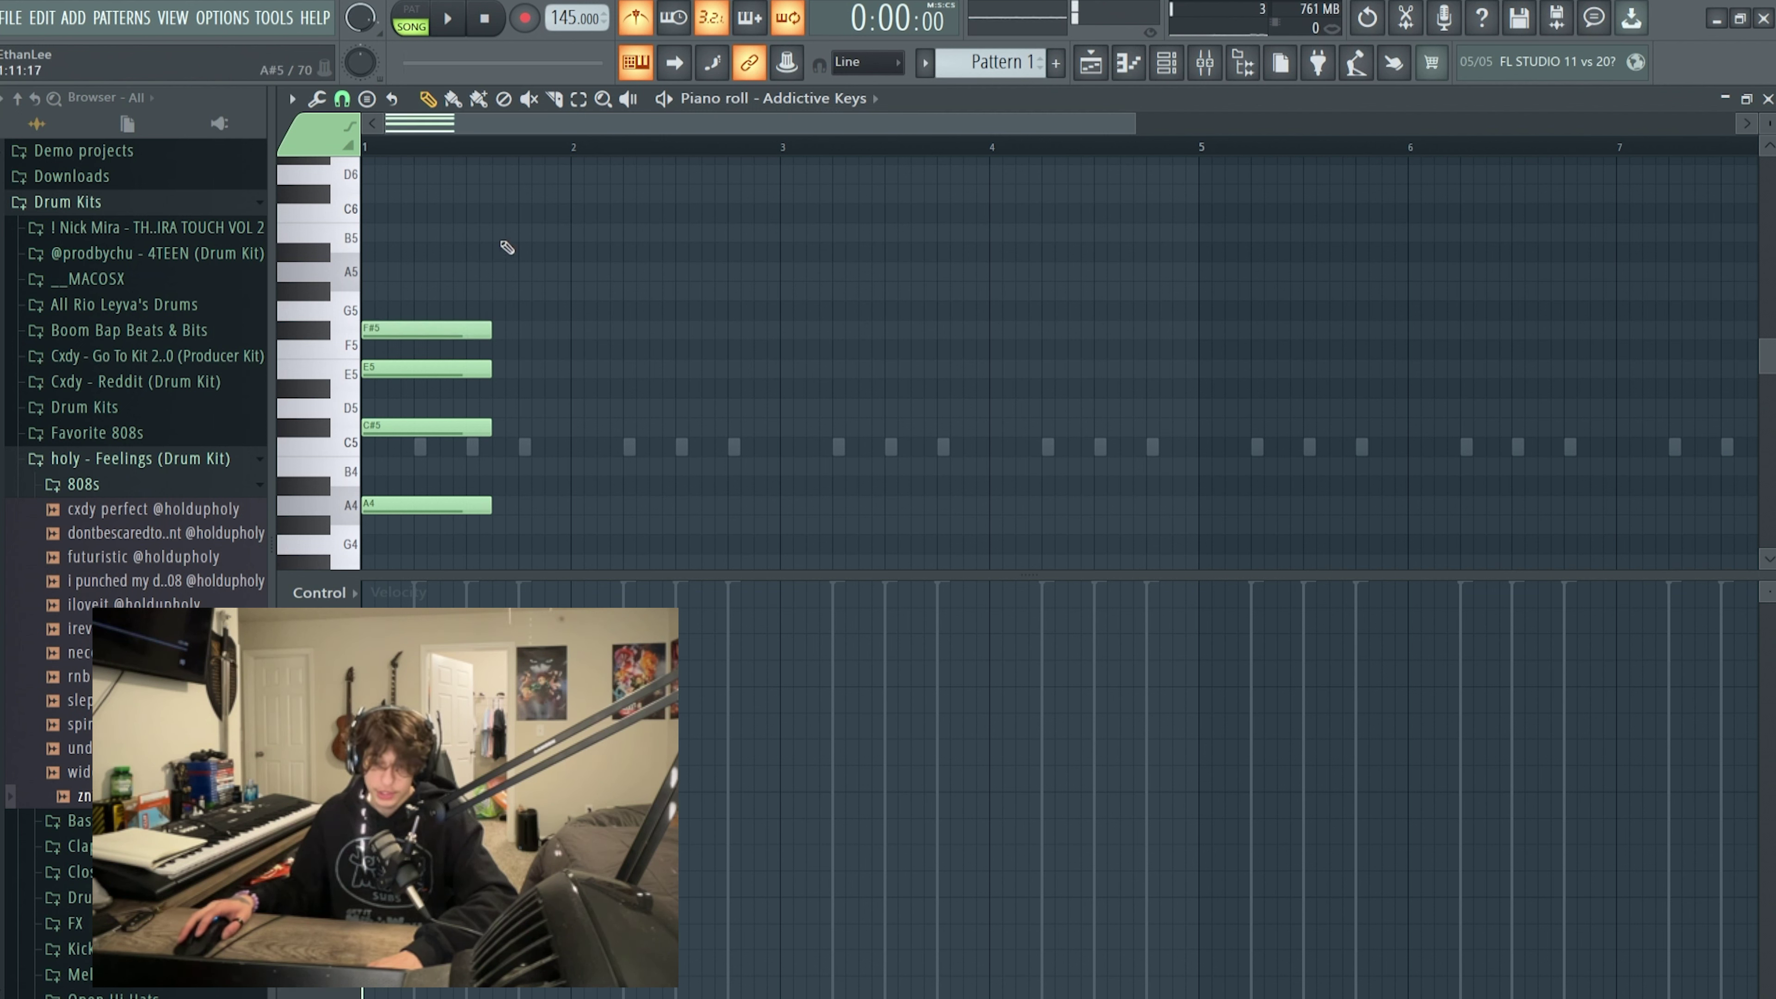
{"action": "key", "text": "l"}
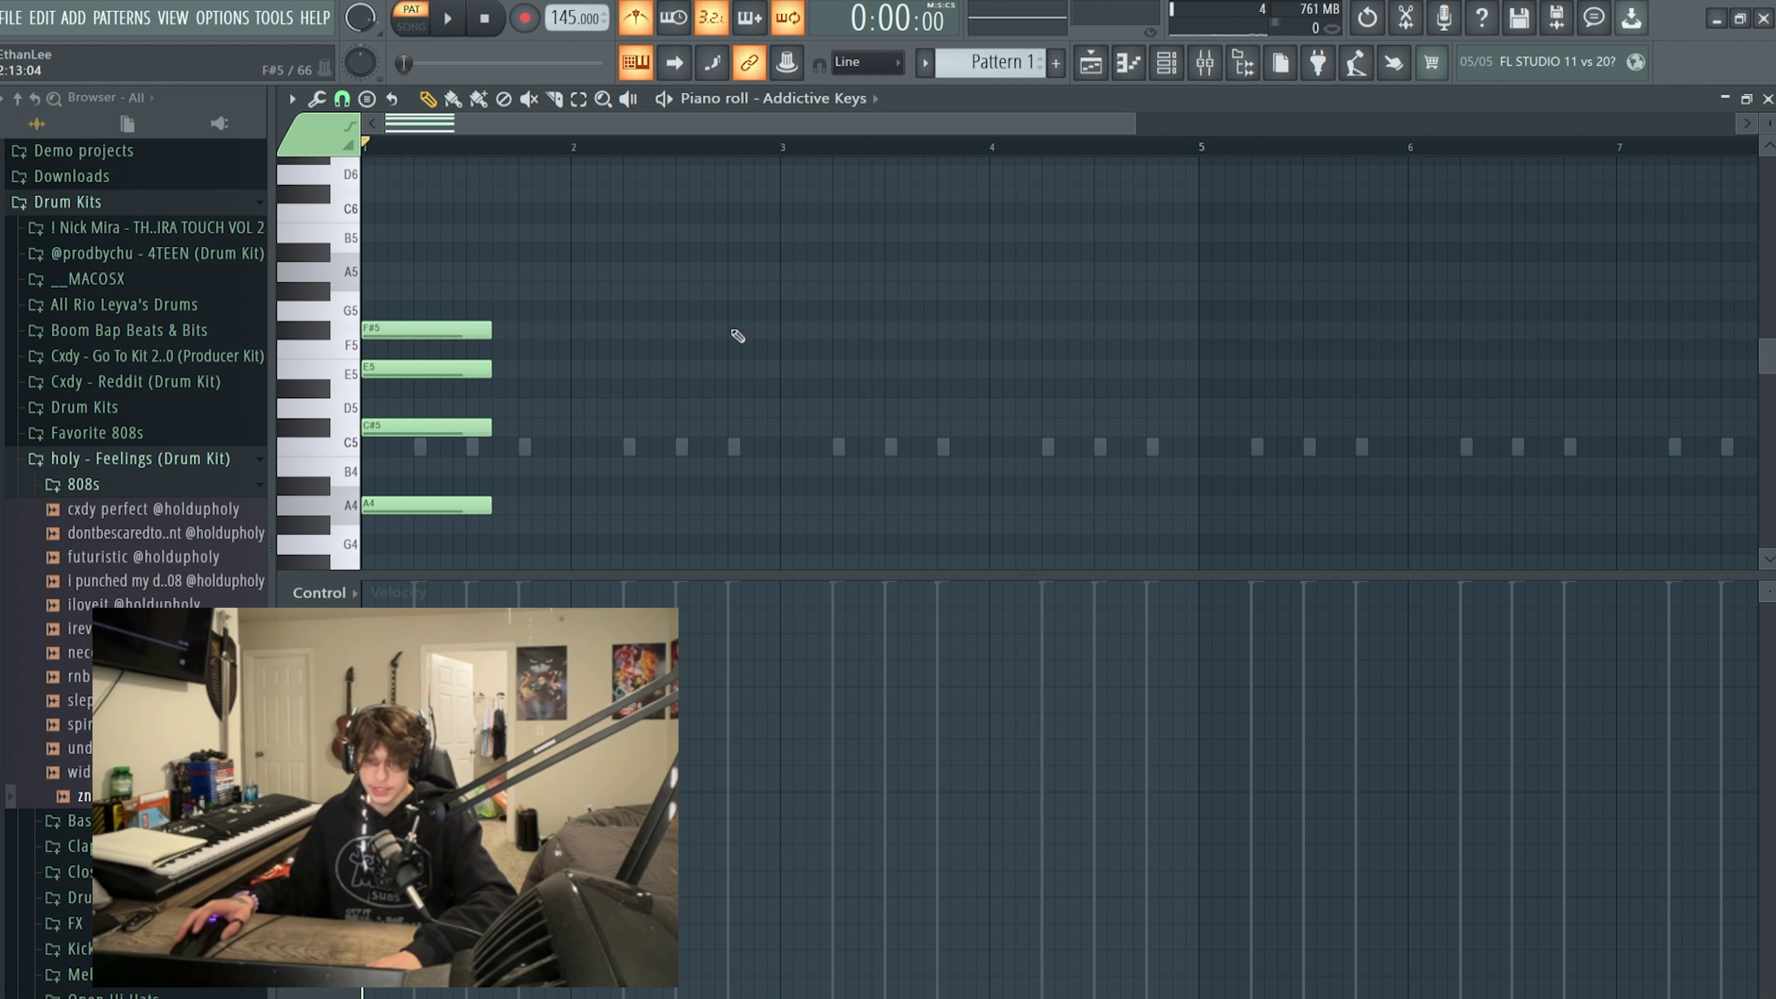
{"action": "key", "text": "space"}
{"action": "key", "text": "space"}
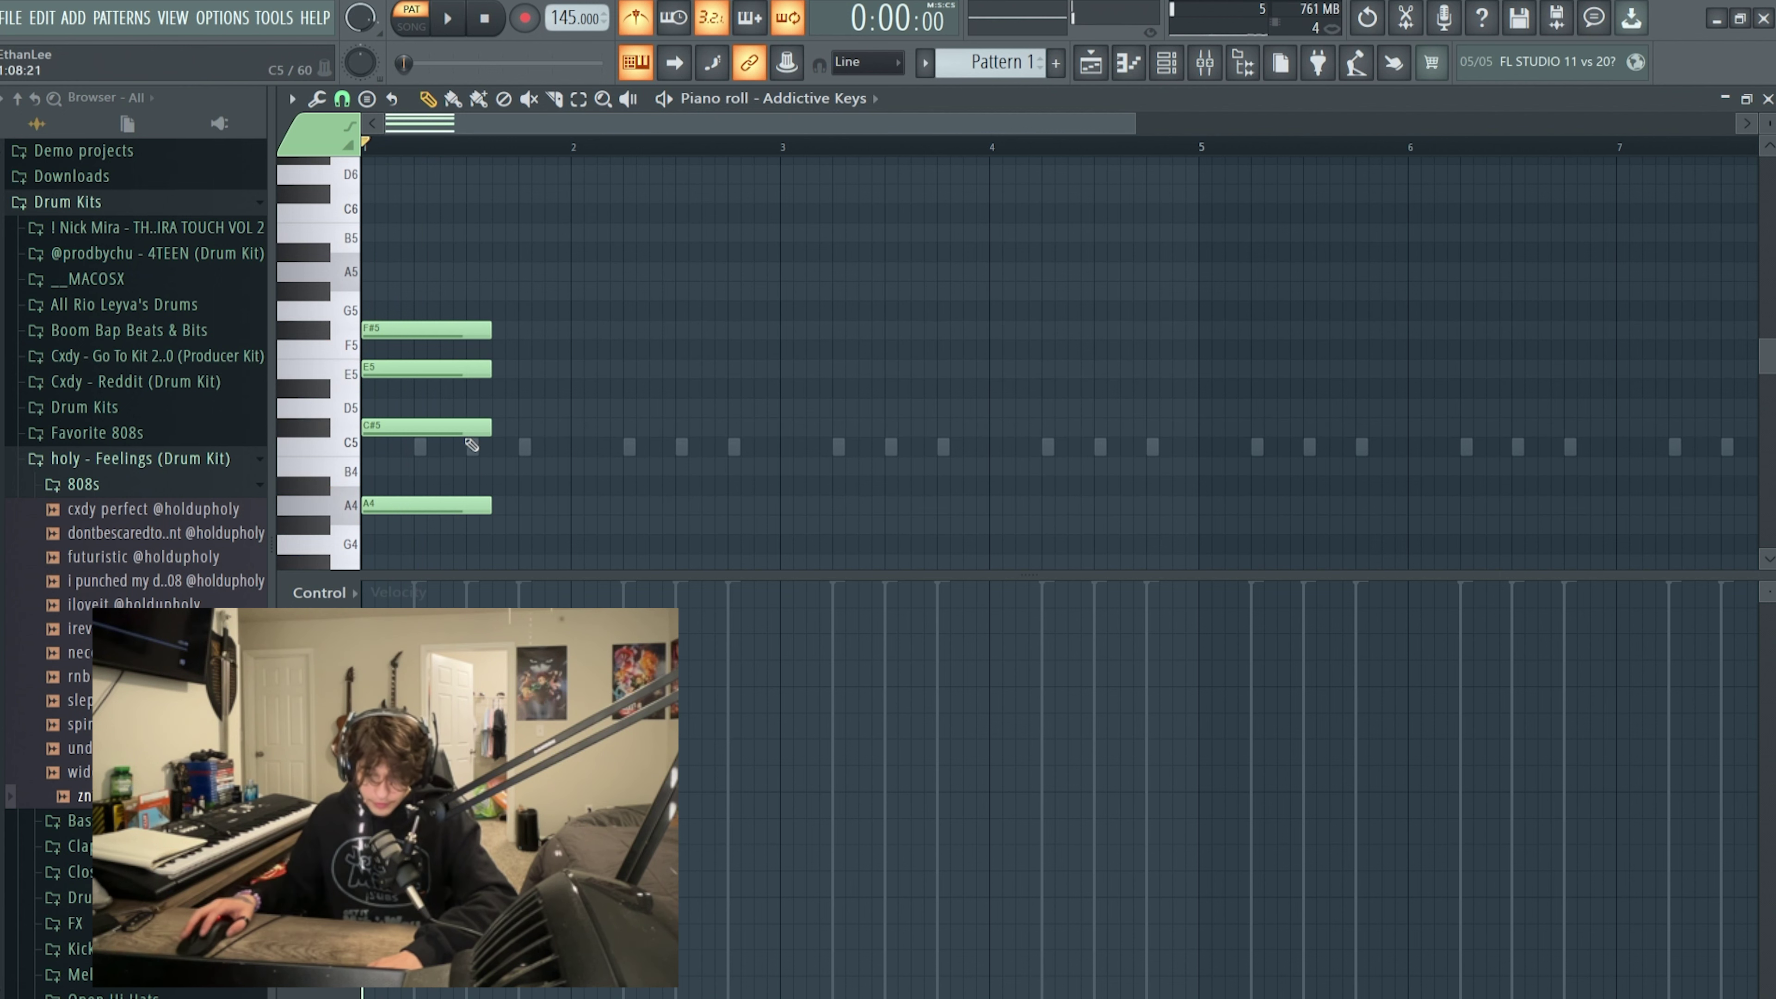
Raise the E5 note an octave to E6 and audition the chord.
{"action": "scroll", "coordinate": [515, 364], "scroll_direction": "down", "scroll_amount": 3}
{"action": "scroll", "coordinate": [442, 415], "scroll_direction": "up", "scroll_amount": 2}
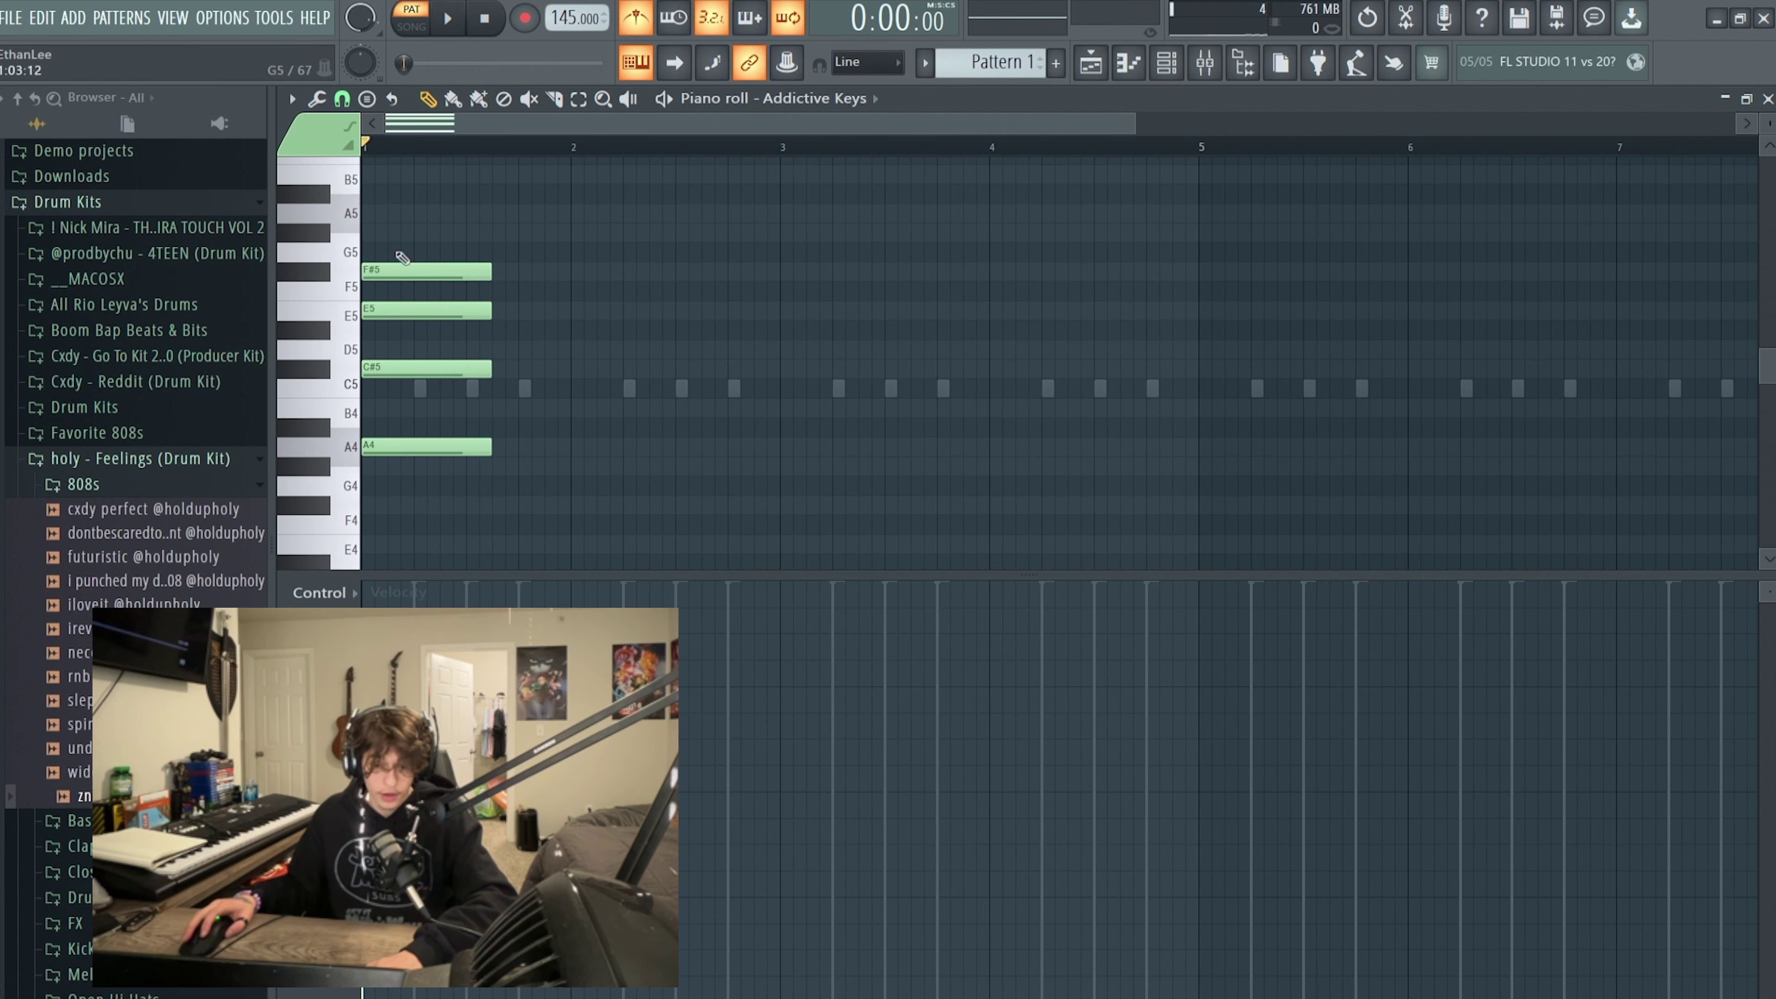
{"action": "left_click", "coordinate": [427, 311]}
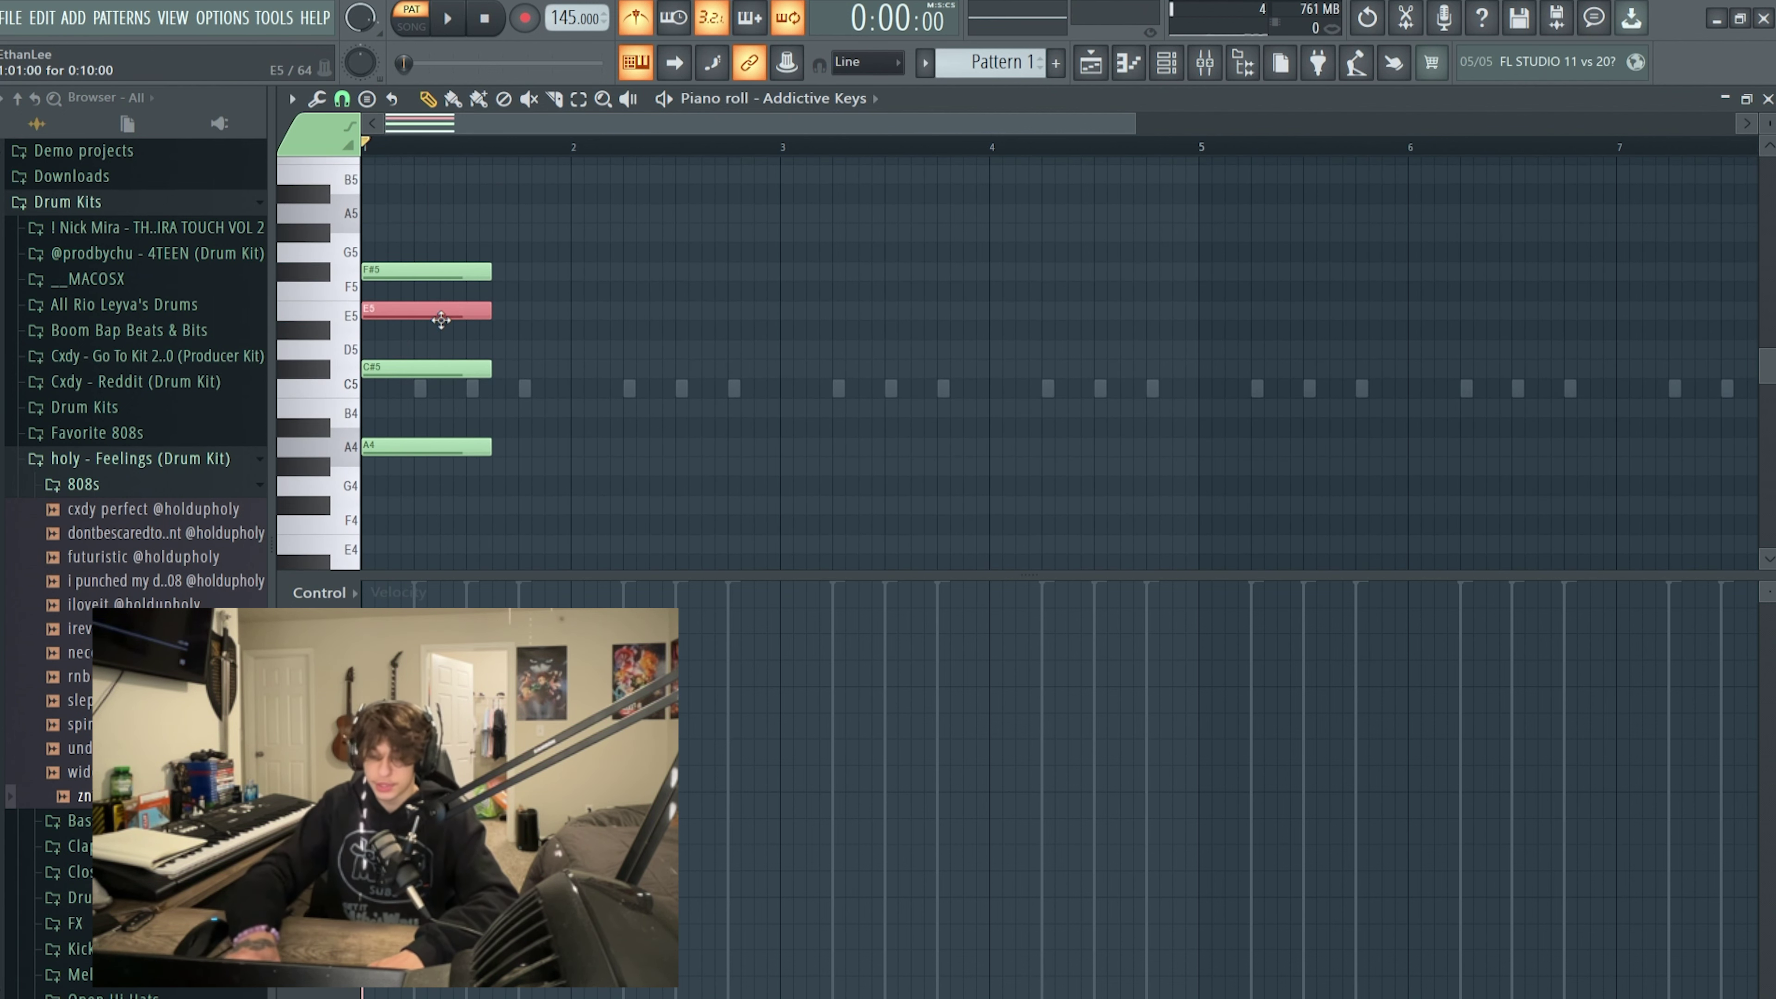
{"action": "key", "text": "ctrl+Up"}
{"action": "scroll", "coordinate": [804, 412], "scroll_direction": "up", "scroll_amount": 3}
{"action": "key", "text": "space"}
{"action": "scroll", "coordinate": [796, 405], "scroll_direction": "down", "scroll_amount": 2}
{"action": "scroll", "coordinate": [722, 393], "scroll_direction": "up", "scroll_amount": 1}
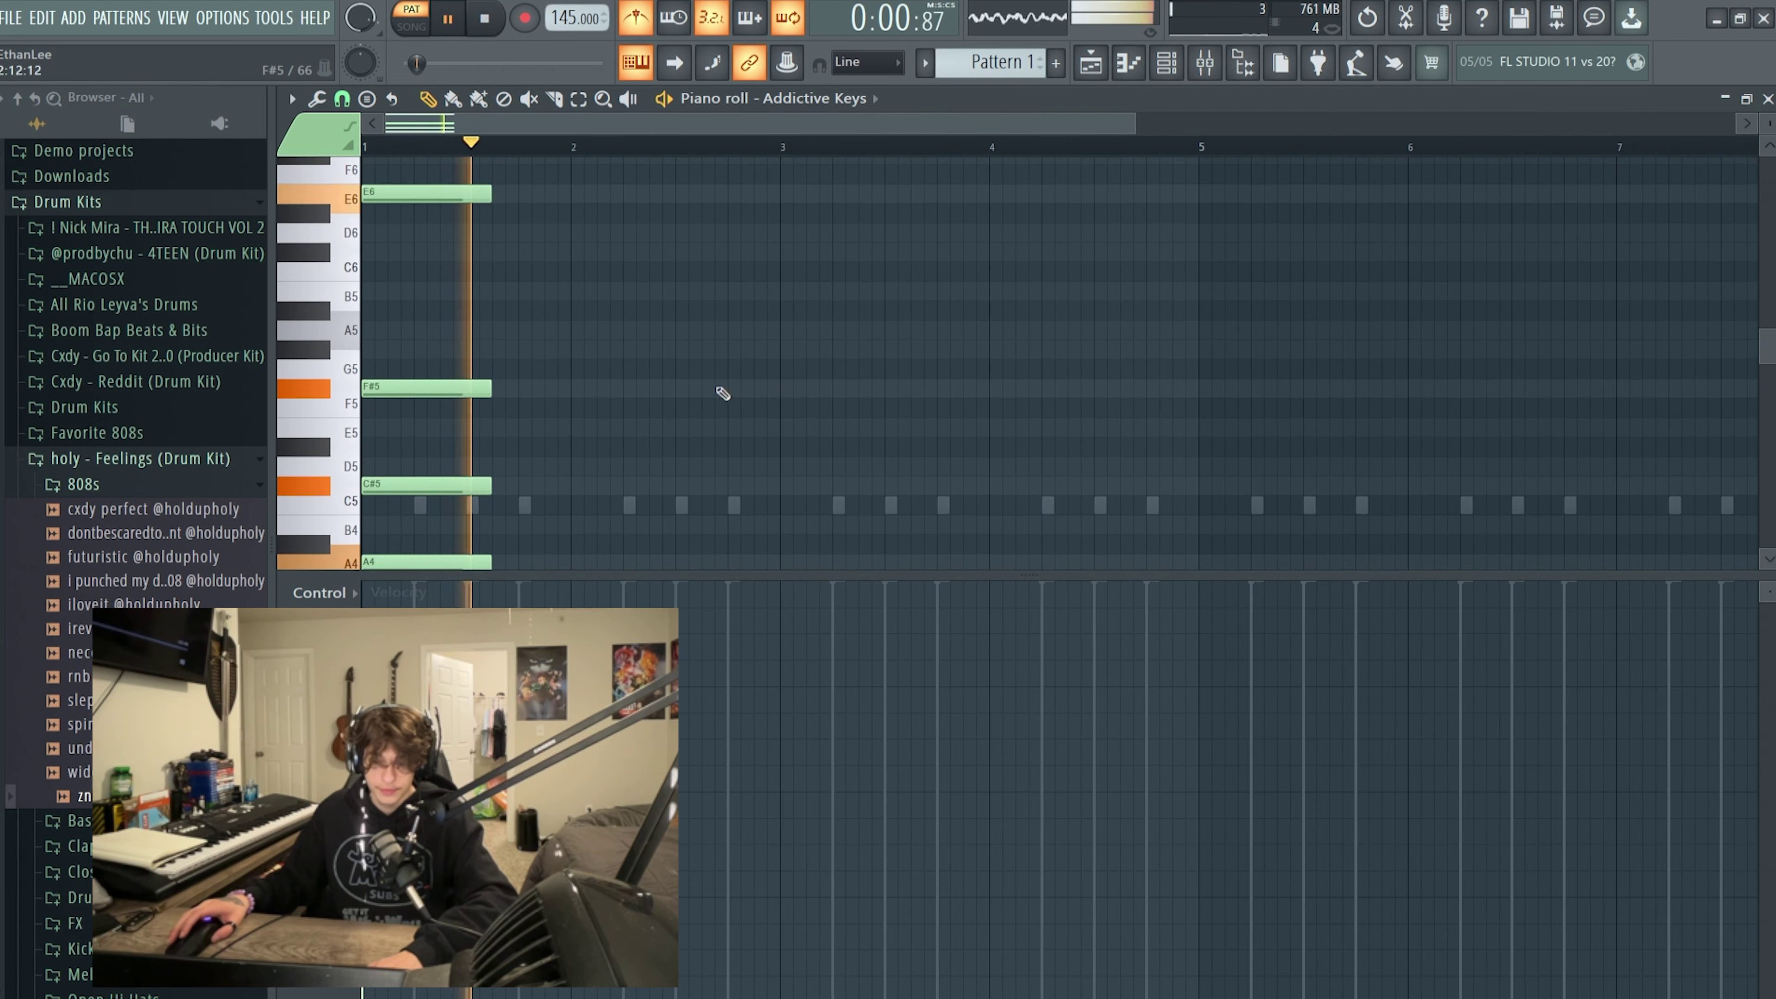
{"action": "key", "text": "space"}
{"action": "scroll", "coordinate": [601, 367], "scroll_direction": "down", "scroll_amount": 1}
Drop the A4 note an octave lower, preview the revoiced chord, and select all its notes.
{"action": "left_click", "coordinate": [456, 377]}
{"action": "left_click", "coordinate": [463, 447]}
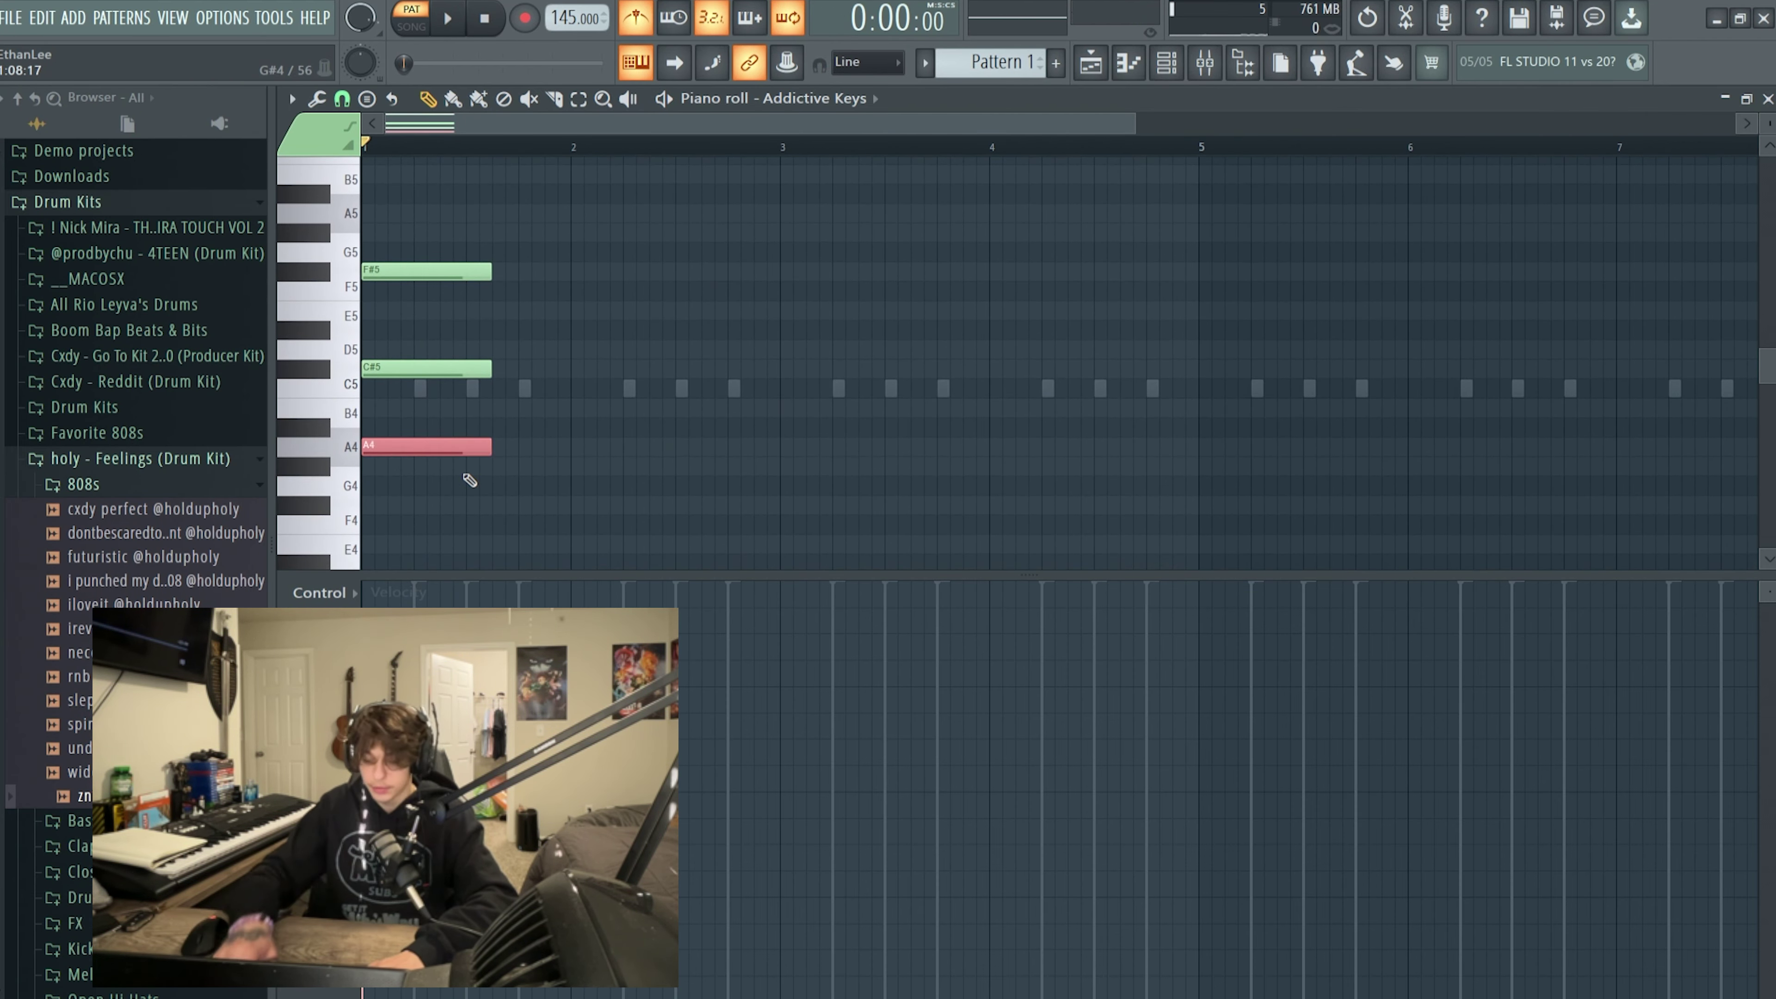
{"action": "key", "text": "Delete"}
{"action": "key", "text": "space"}
{"action": "key", "text": "space"}
{"action": "scroll", "coordinate": [586, 463], "scroll_direction": "up", "scroll_amount": 2}
{"action": "scroll", "coordinate": [516, 358], "scroll_direction": "down", "scroll_amount": 2}
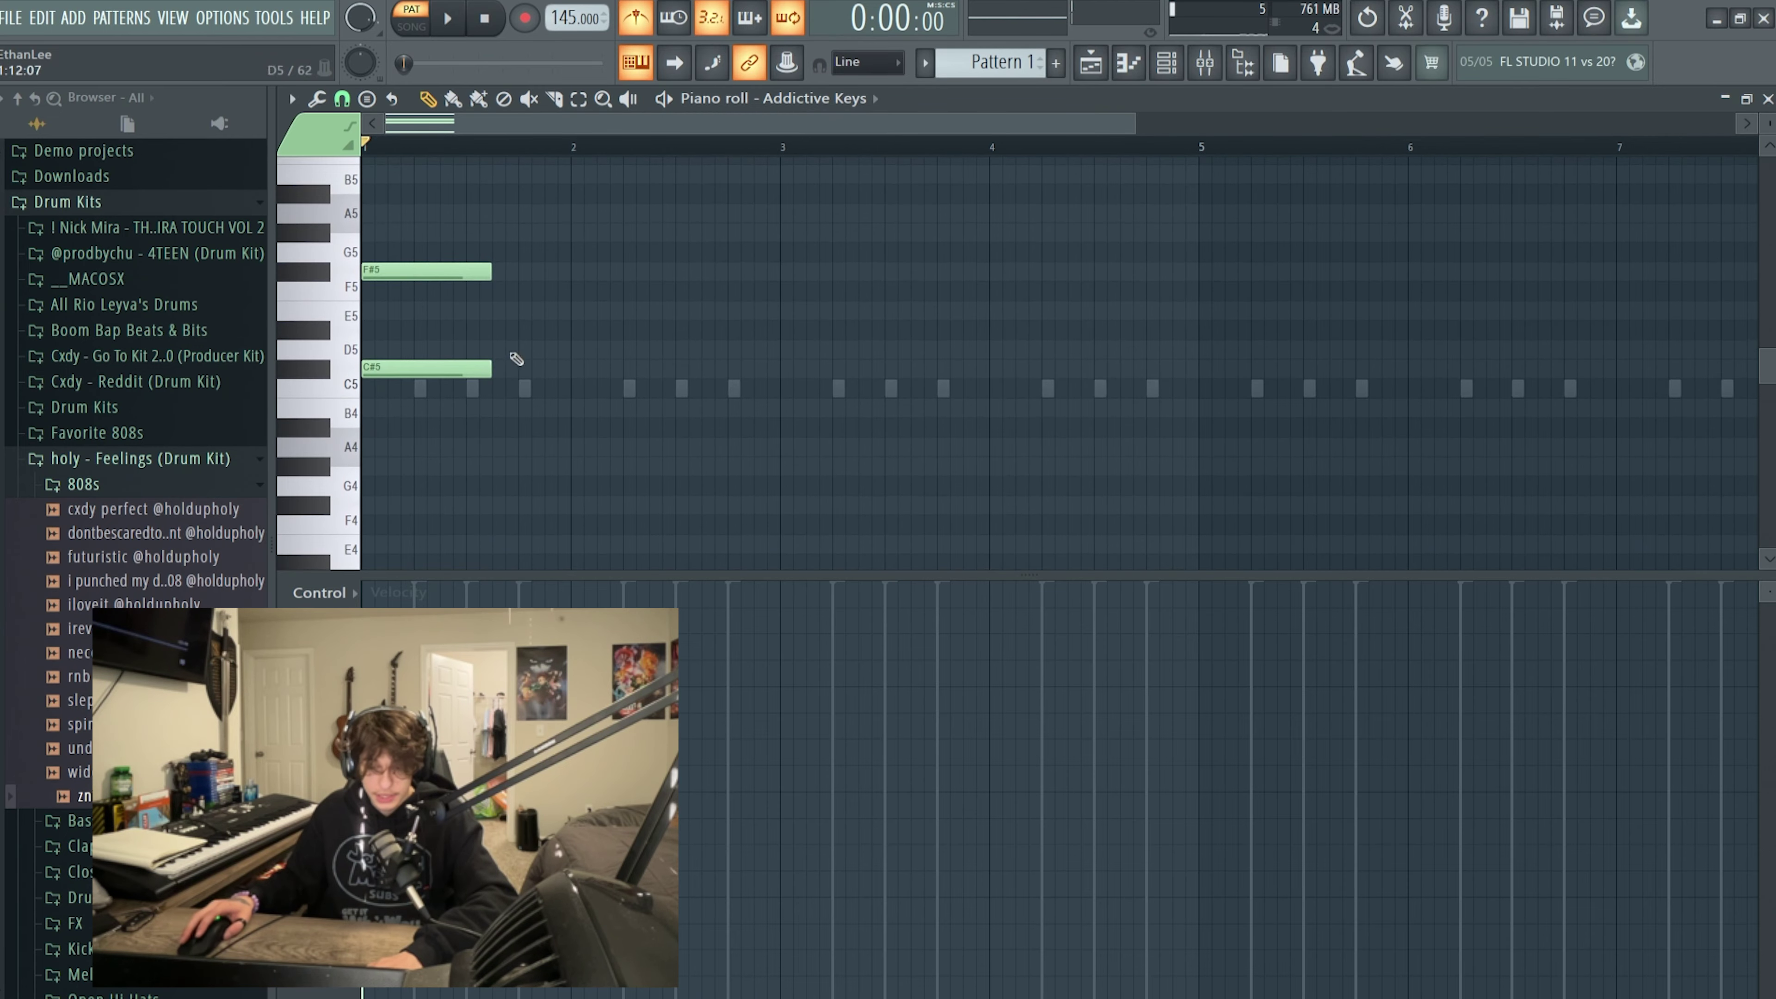
{"action": "key", "text": "ctrl+a"}
{"action": "scroll", "coordinate": [519, 317], "scroll_direction": "up", "scroll_amount": 2, "text": "alt"}
{"action": "scroll", "coordinate": [567, 528], "scroll_direction": "down", "scroll_amount": 3, "text": "ctrl"}
{"action": "scroll", "coordinate": [463, 353], "scroll_direction": "down", "scroll_amount": 3, "text": "alt"}
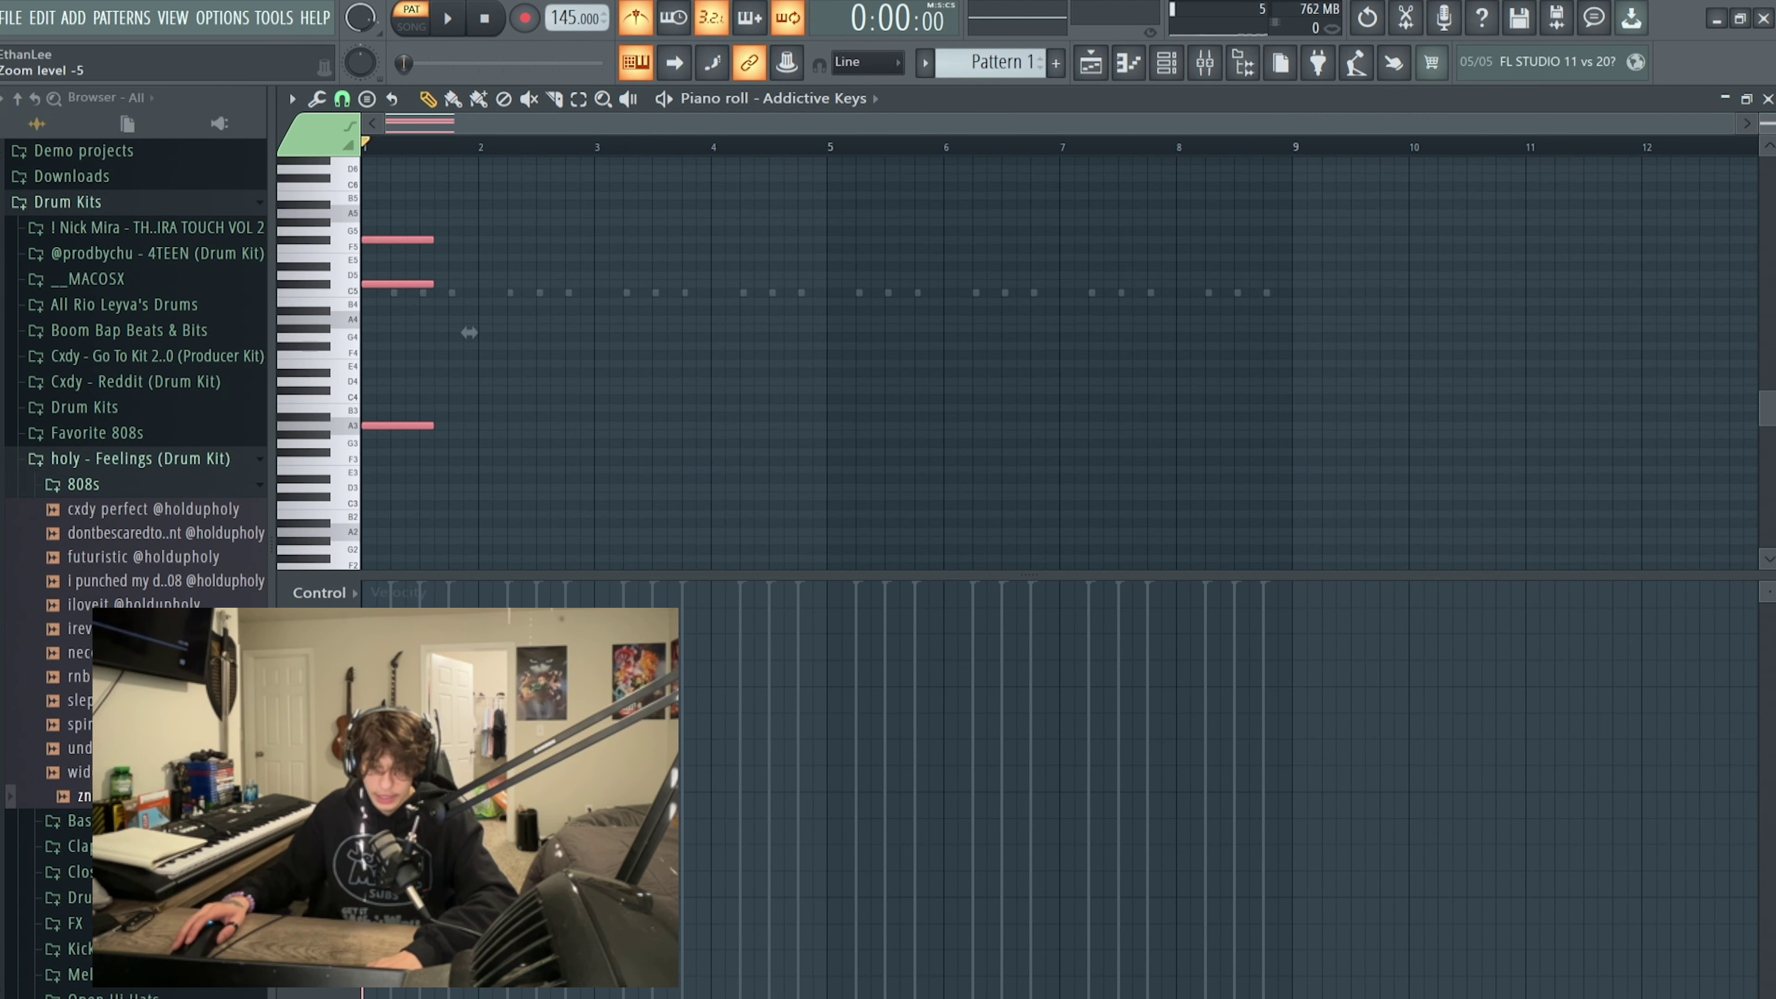
Try delaying the F5 note's start later in the bar, then undo the move.
{"action": "scroll", "coordinate": [468, 333], "scroll_direction": "up", "scroll_amount": 3}
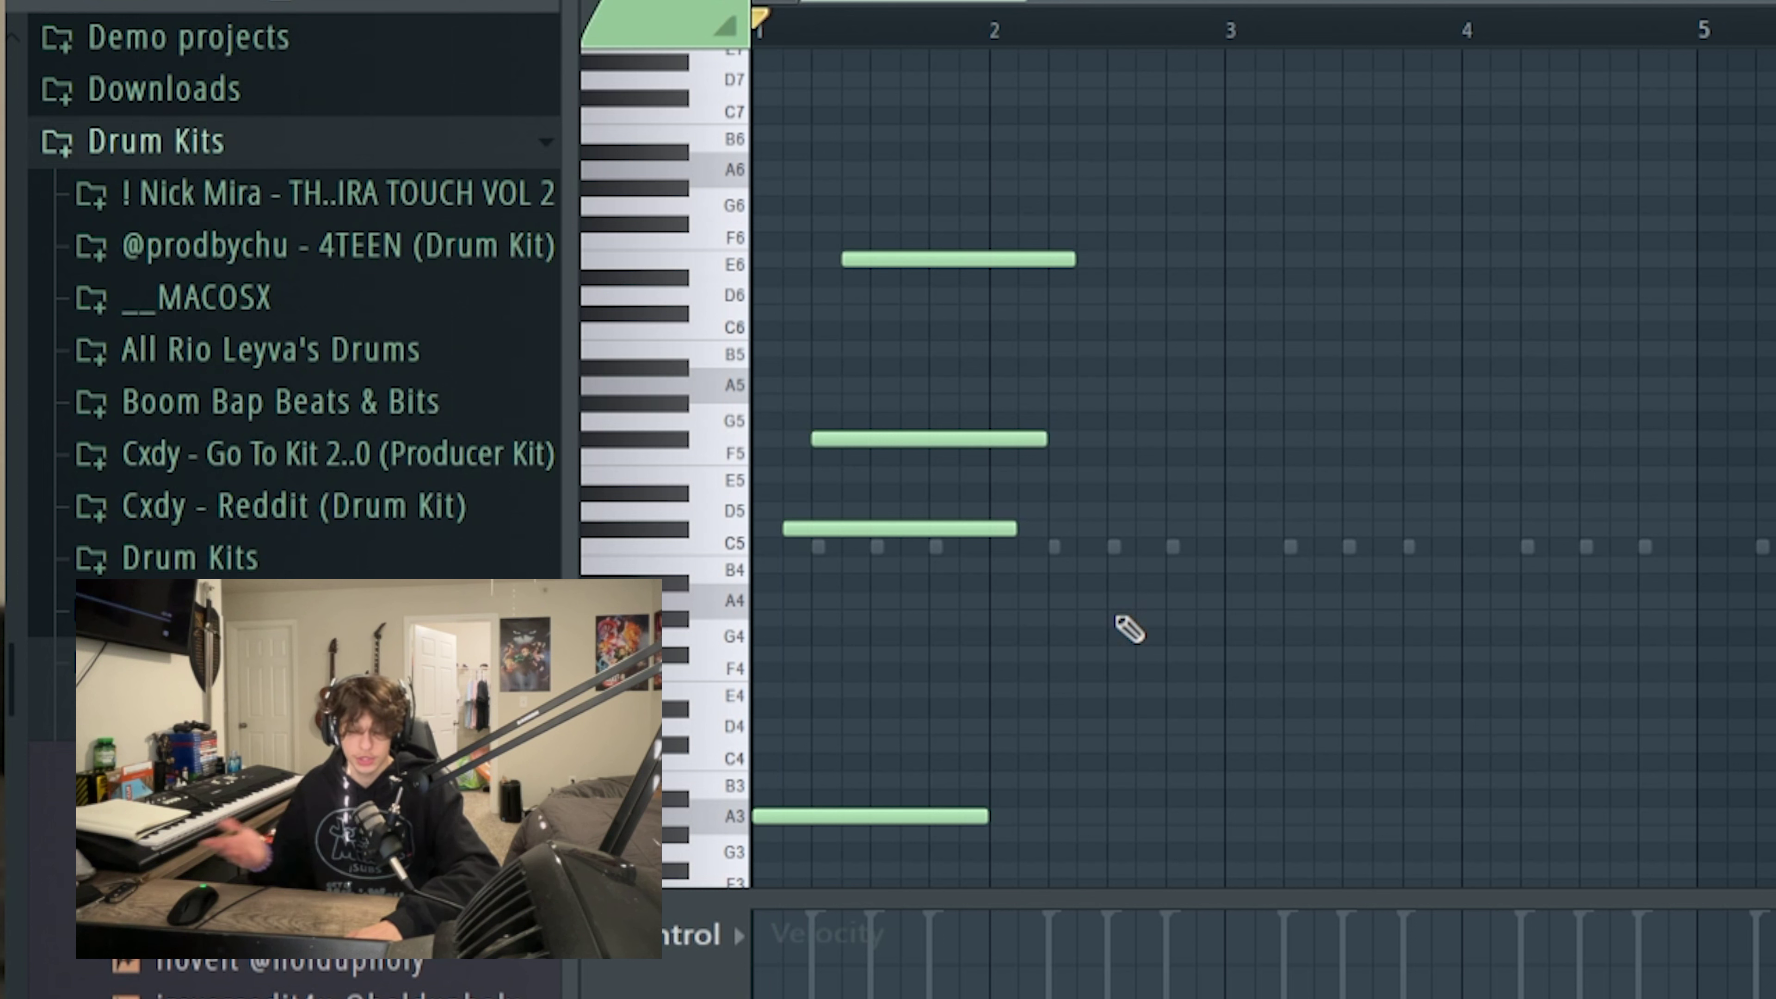
{"action": "left_click_drag", "start_coordinate": [1028, 438], "coordinate": [1183, 437]}
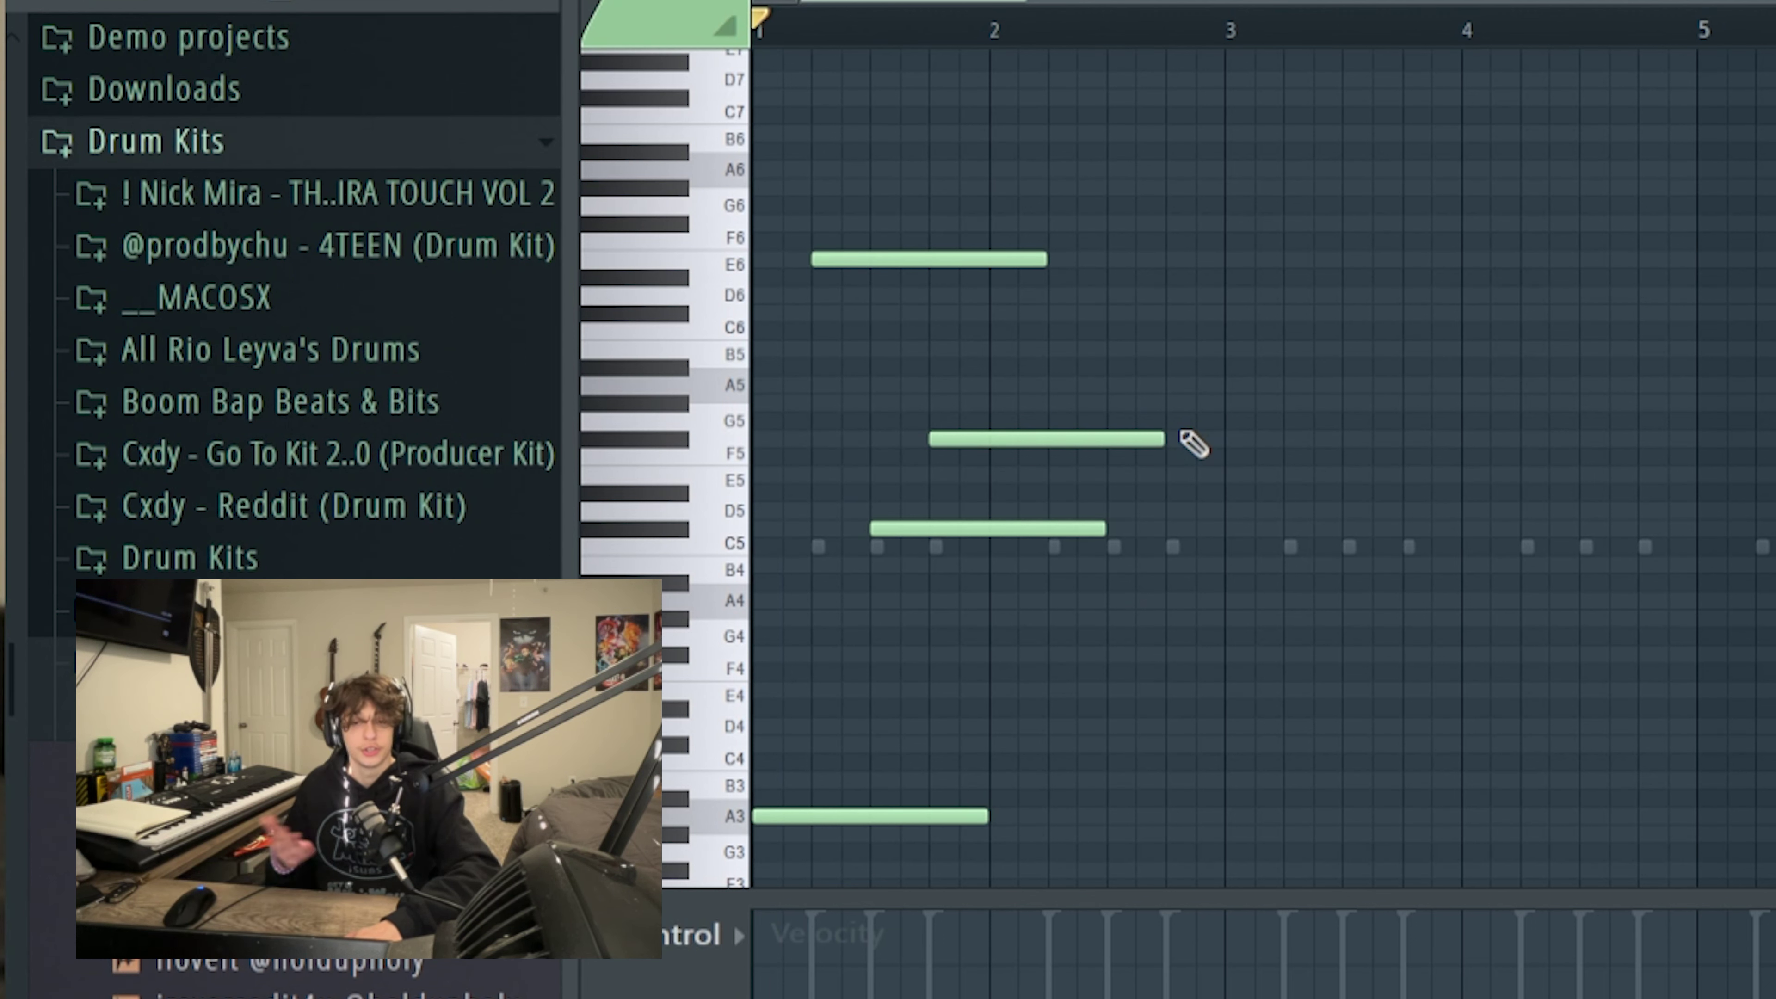
{"action": "key", "text": "ctrl+z"}
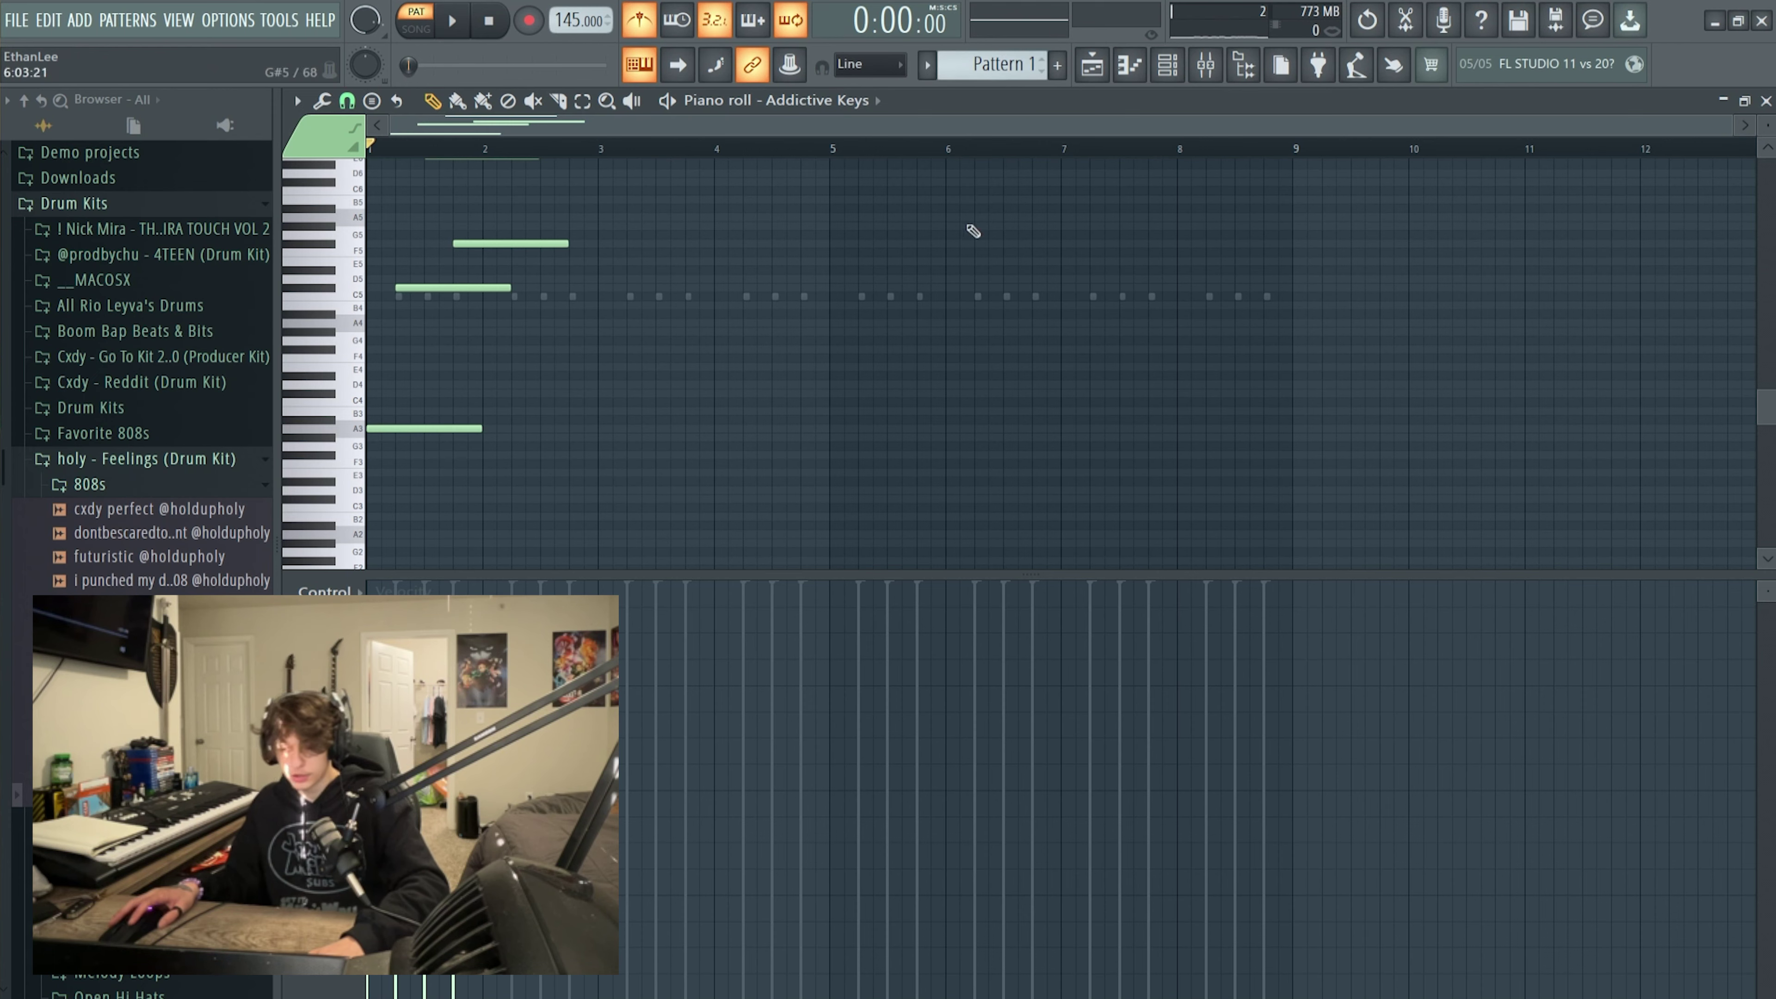
Add an F6 note around bar 1.5 of the chord progression.
{"action": "scroll", "coordinate": [448, 210], "scroll_direction": "up", "scroll_amount": 3}
{"action": "left_click", "coordinate": [428, 184]}
{"action": "scroll", "coordinate": [410, 256], "scroll_direction": "up", "scroll_amount": 1}
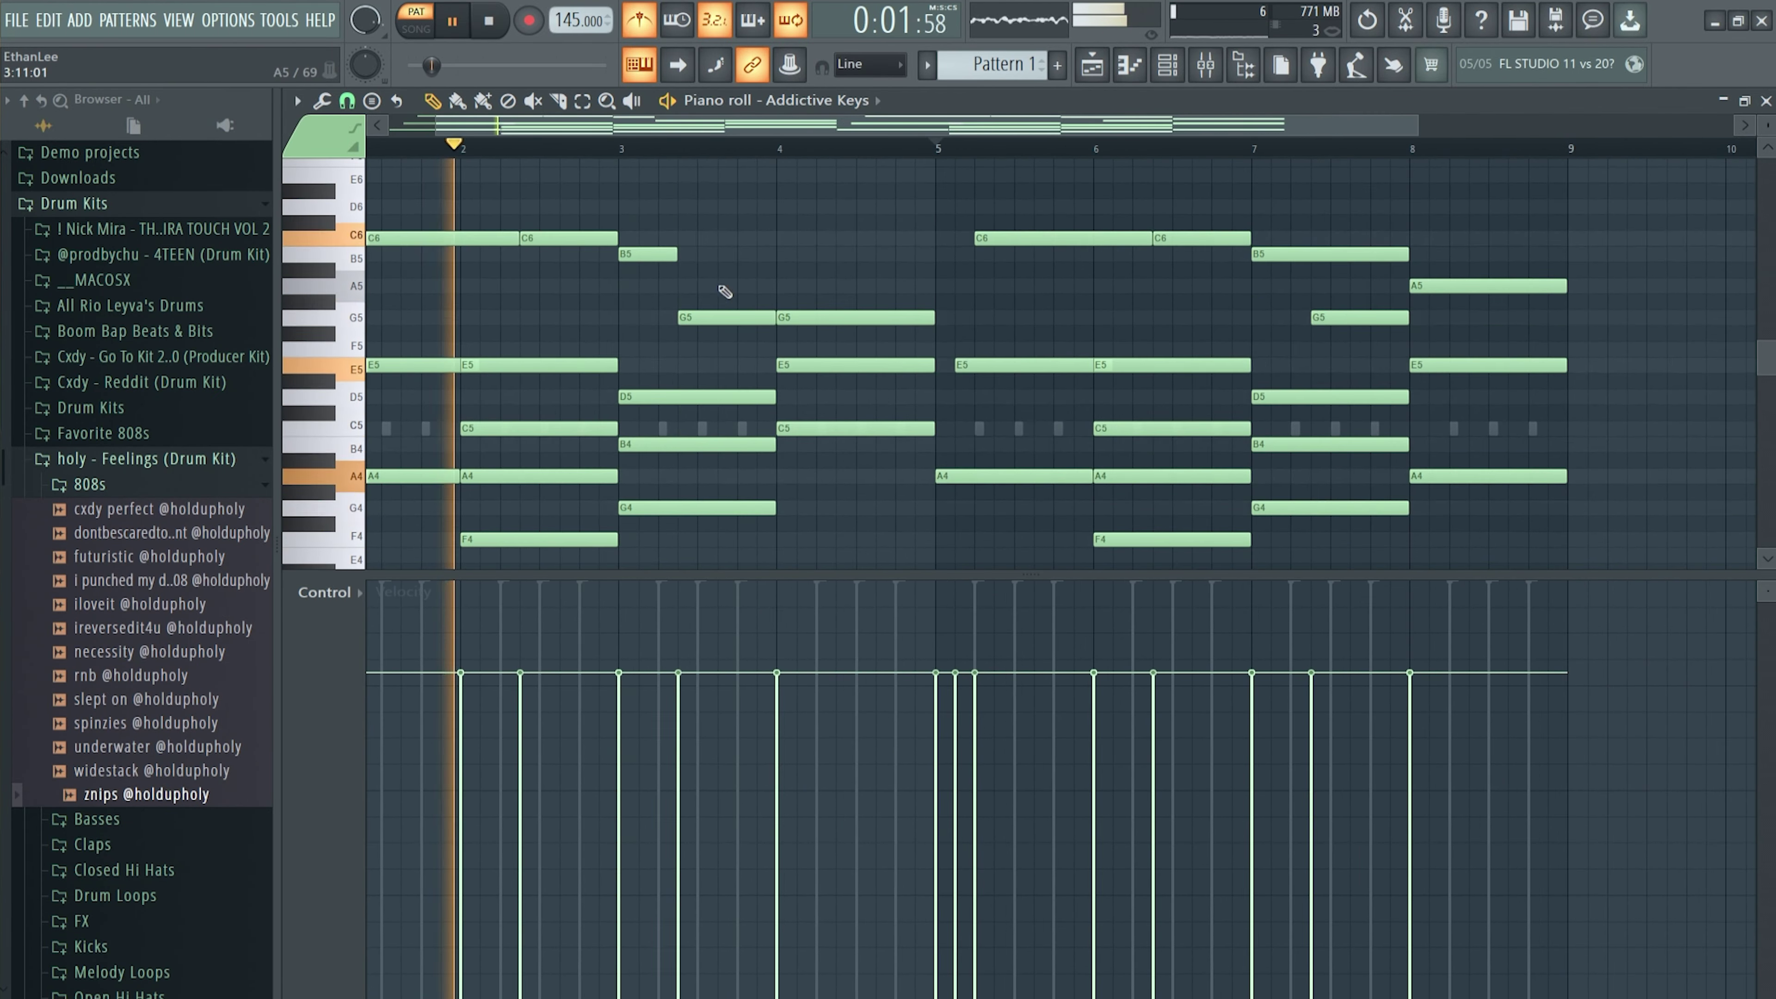
Stop and replay the eight-bar chord progression to audition it.
{"action": "key", "text": "space"}
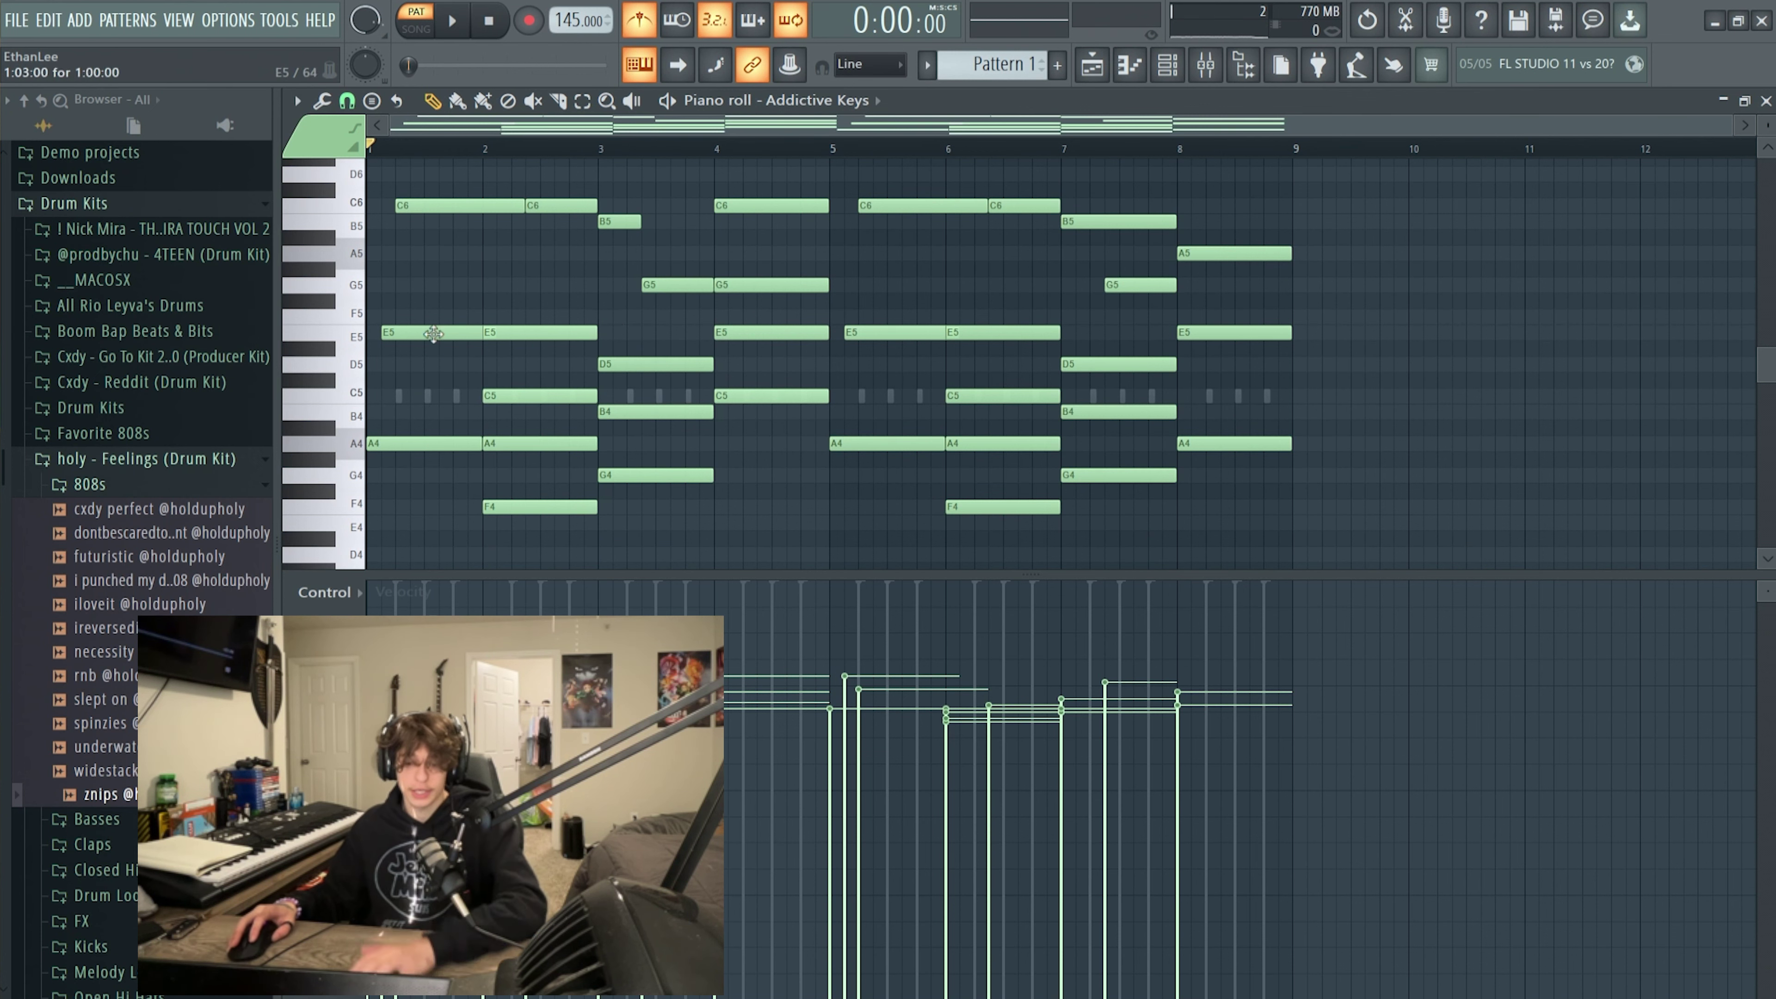
{"action": "scroll", "coordinate": [517, 364], "scroll_direction": "up", "scroll_amount": 2}
{"action": "scroll", "coordinate": [591, 348], "scroll_direction": "up", "scroll_amount": 1, "text": "ctrl"}
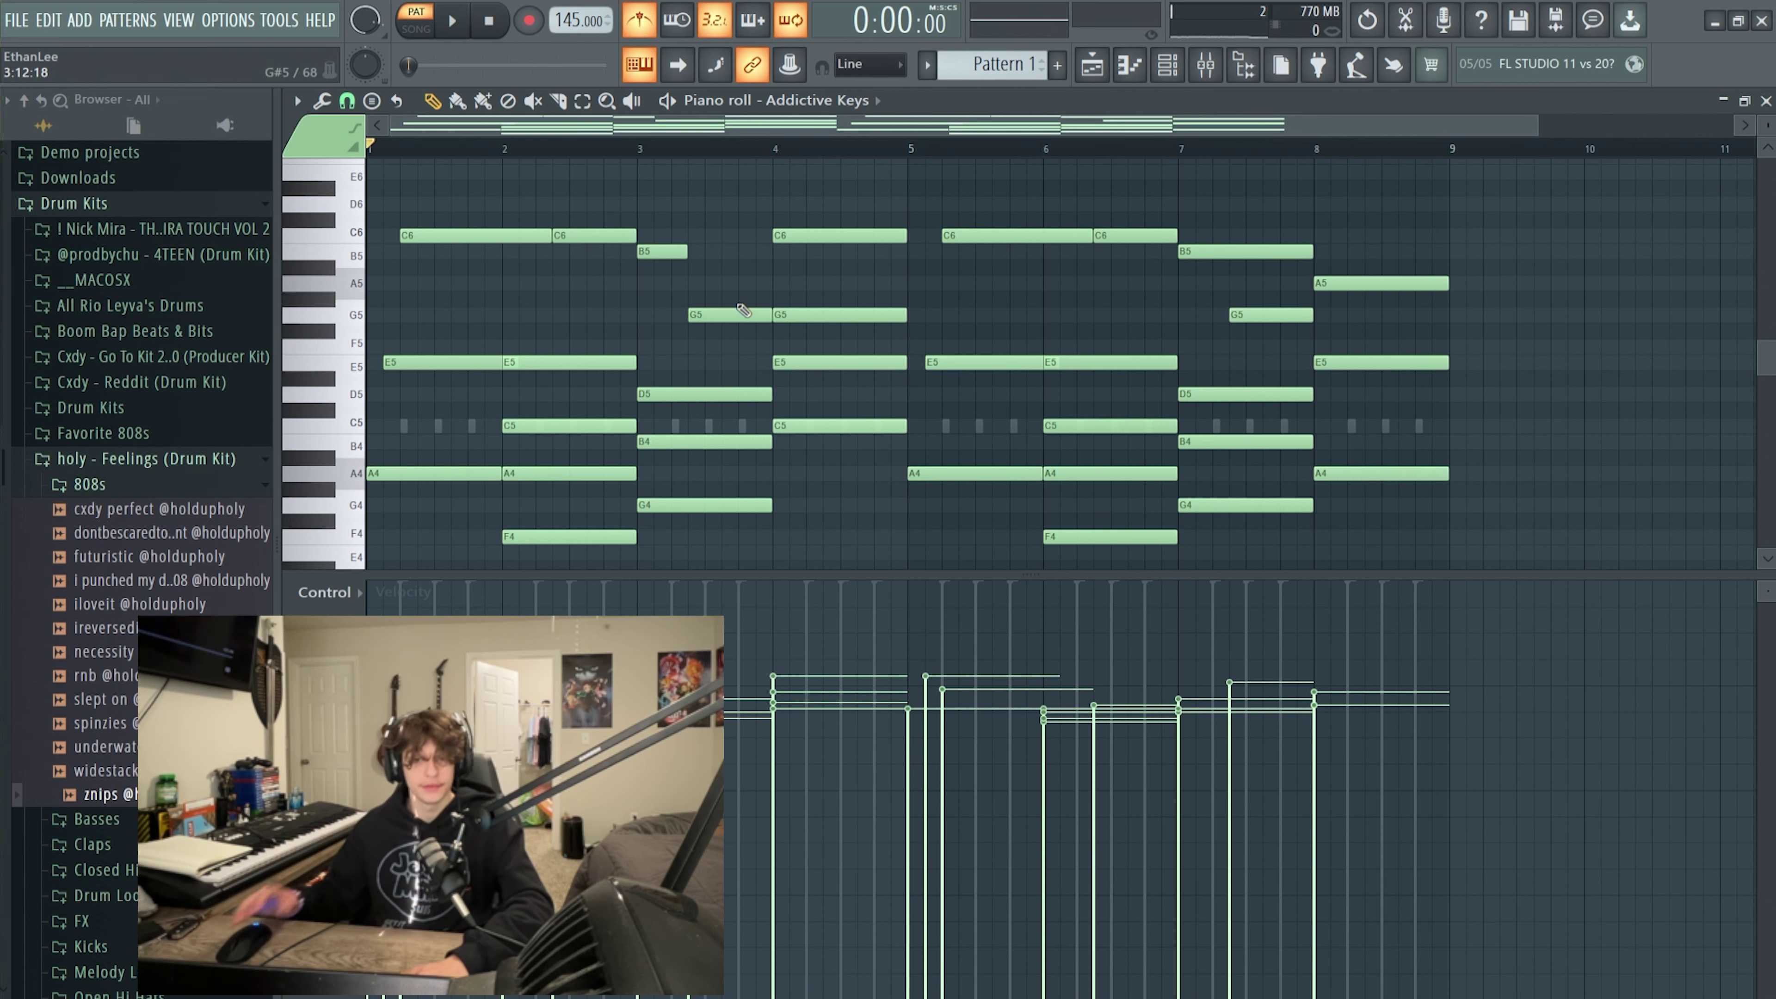
{"action": "key", "text": "space"}
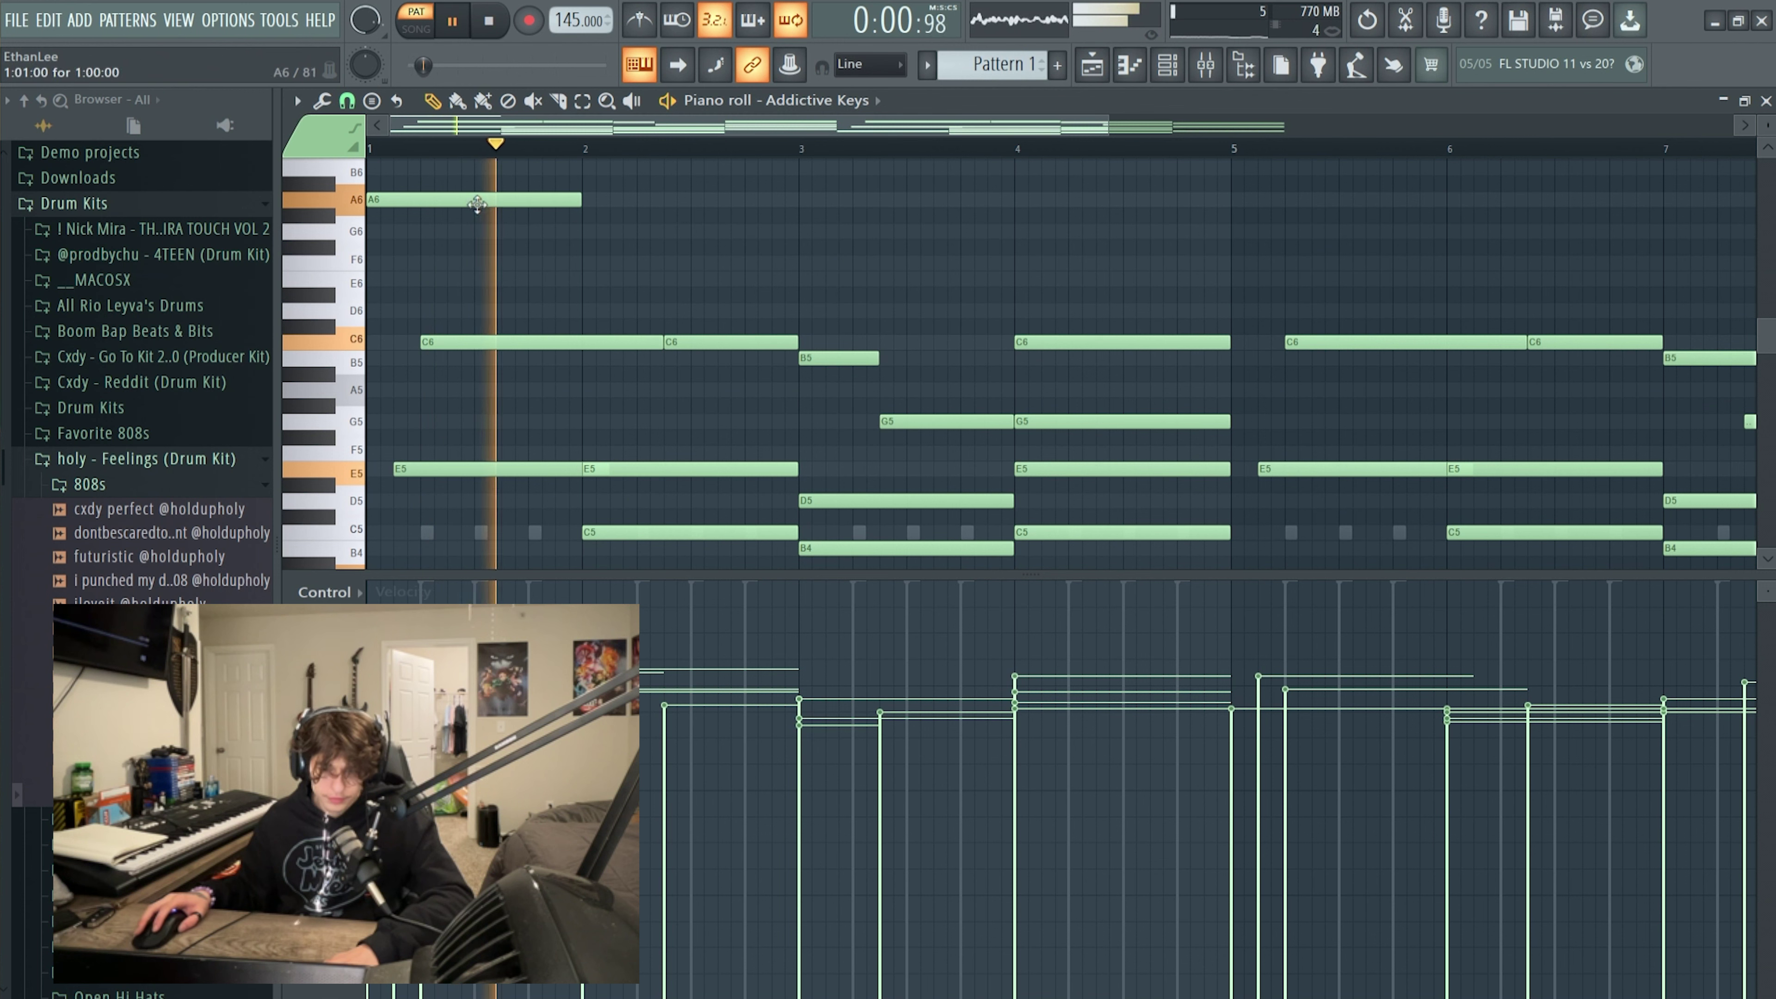
Draw G6 then E6 after the A6, redraw the E6, and play it back.
{"action": "left_click", "coordinate": [455, 232]}
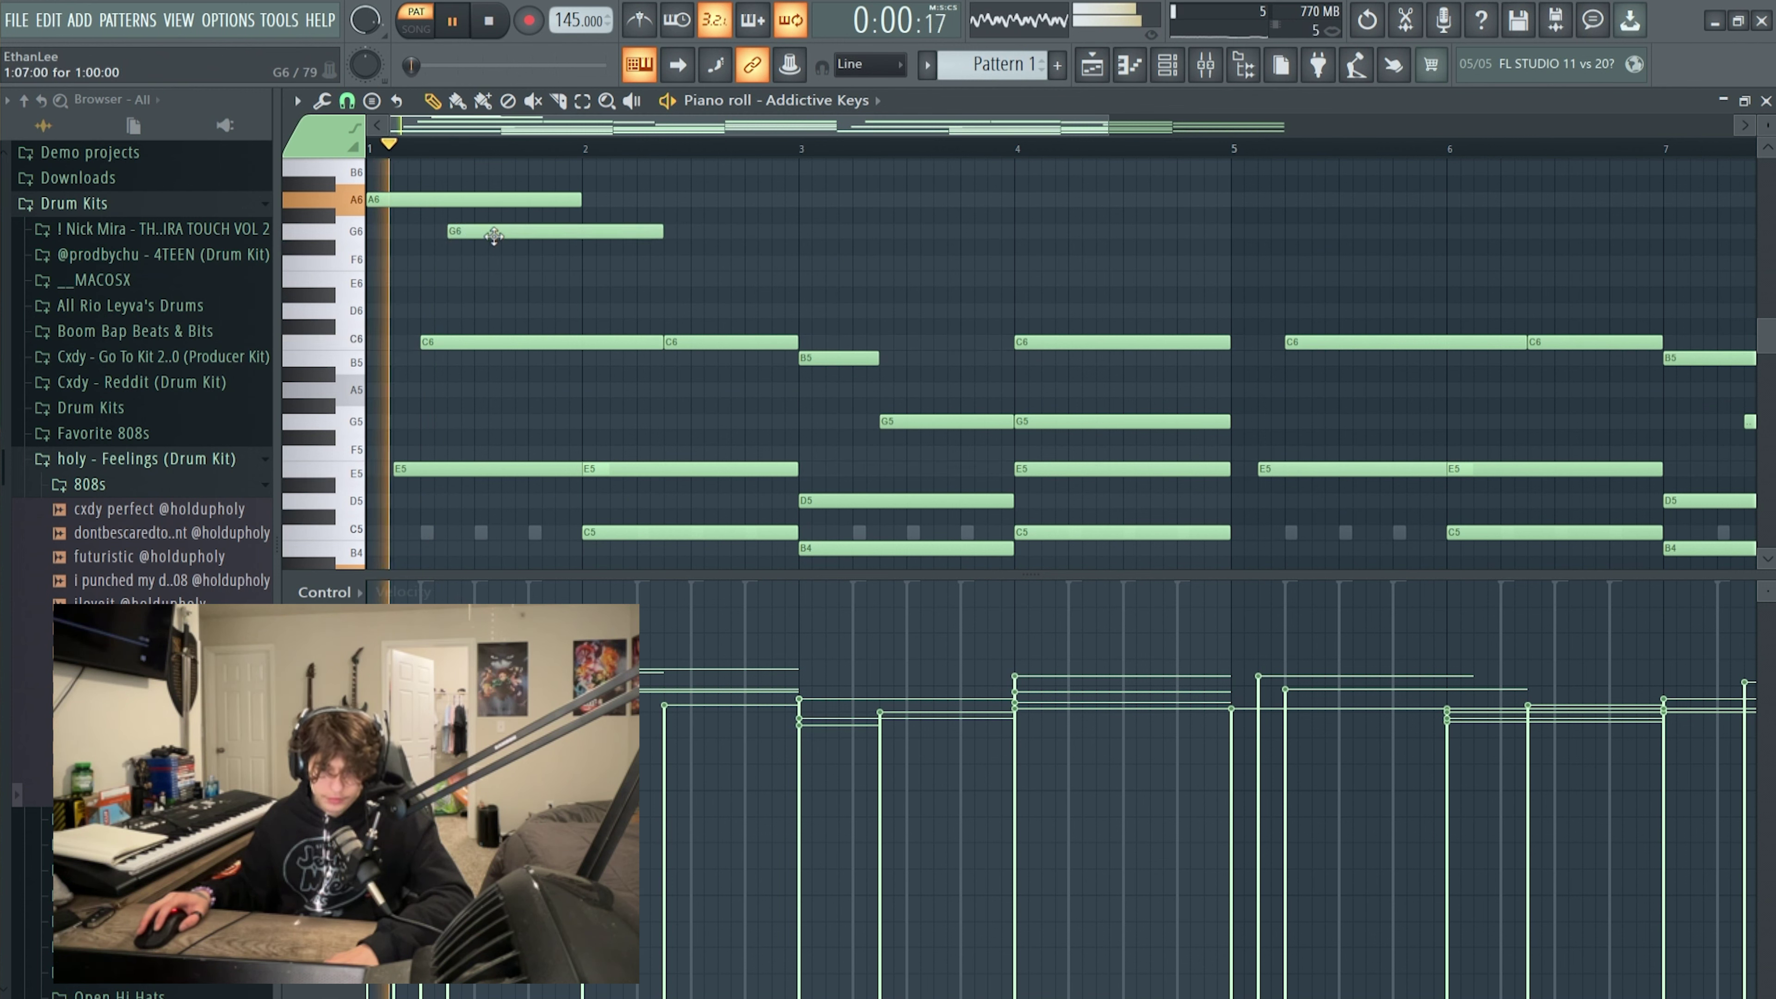
{"action": "left_click", "coordinate": [506, 278]}
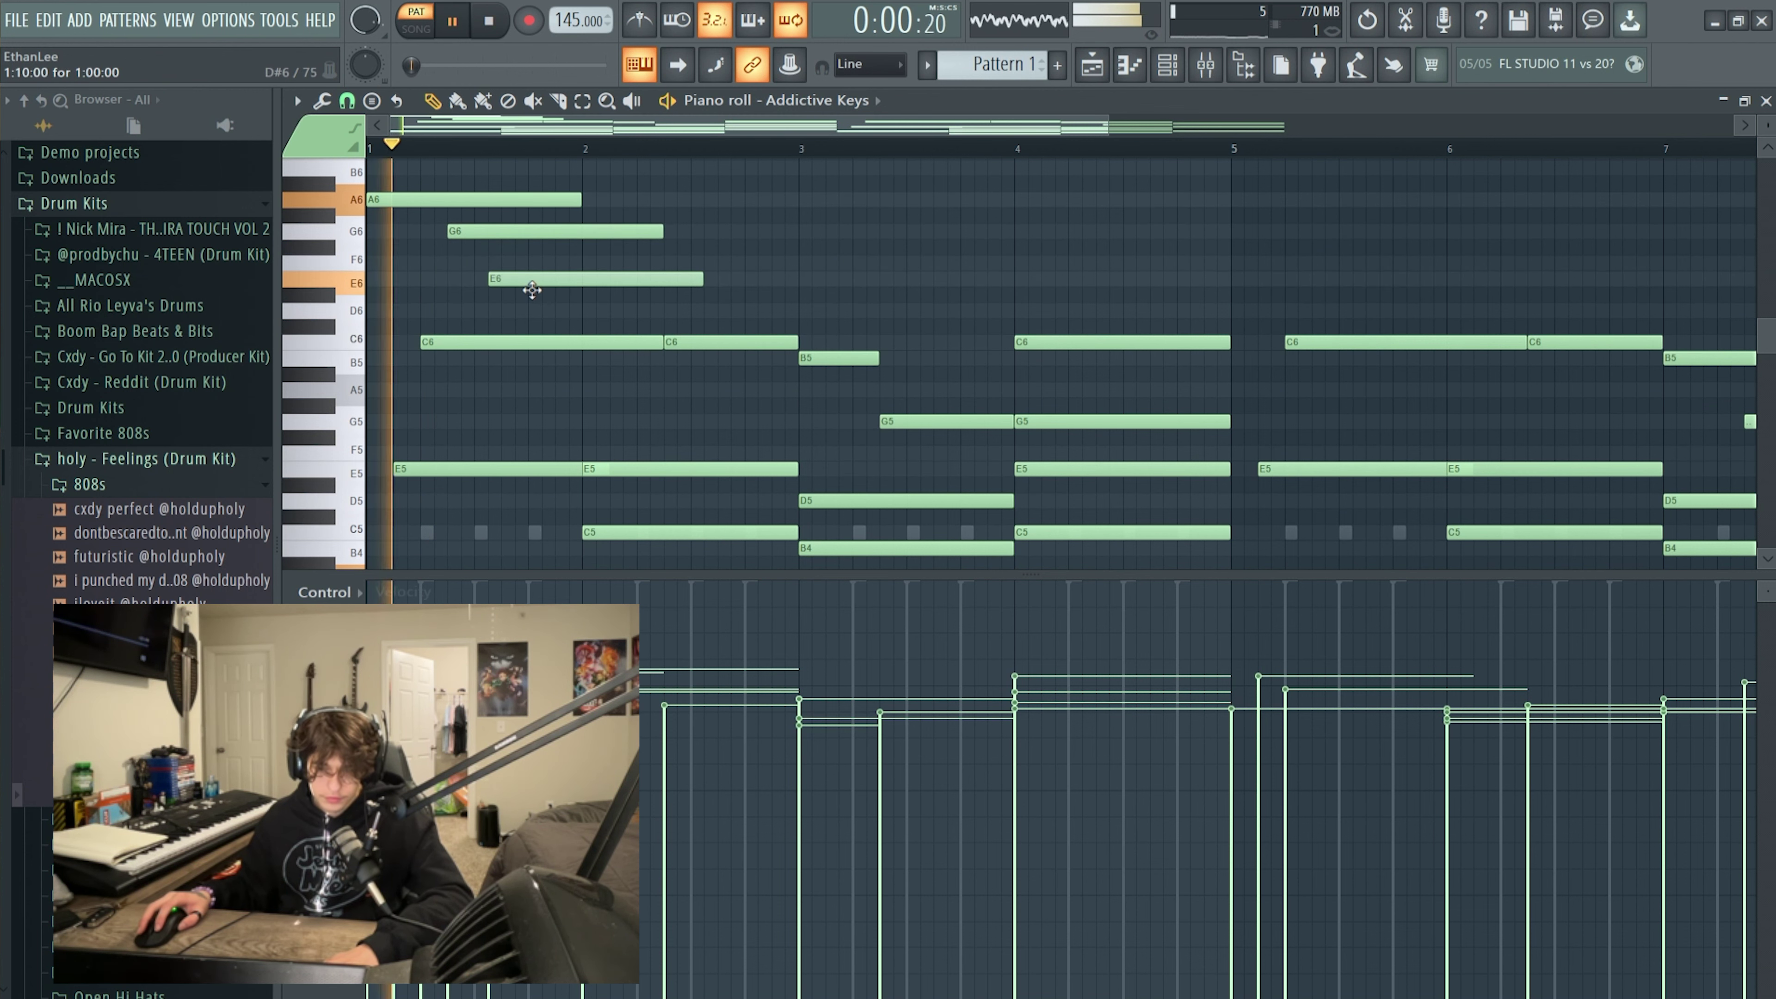
{"action": "right_click", "coordinate": [581, 277]}
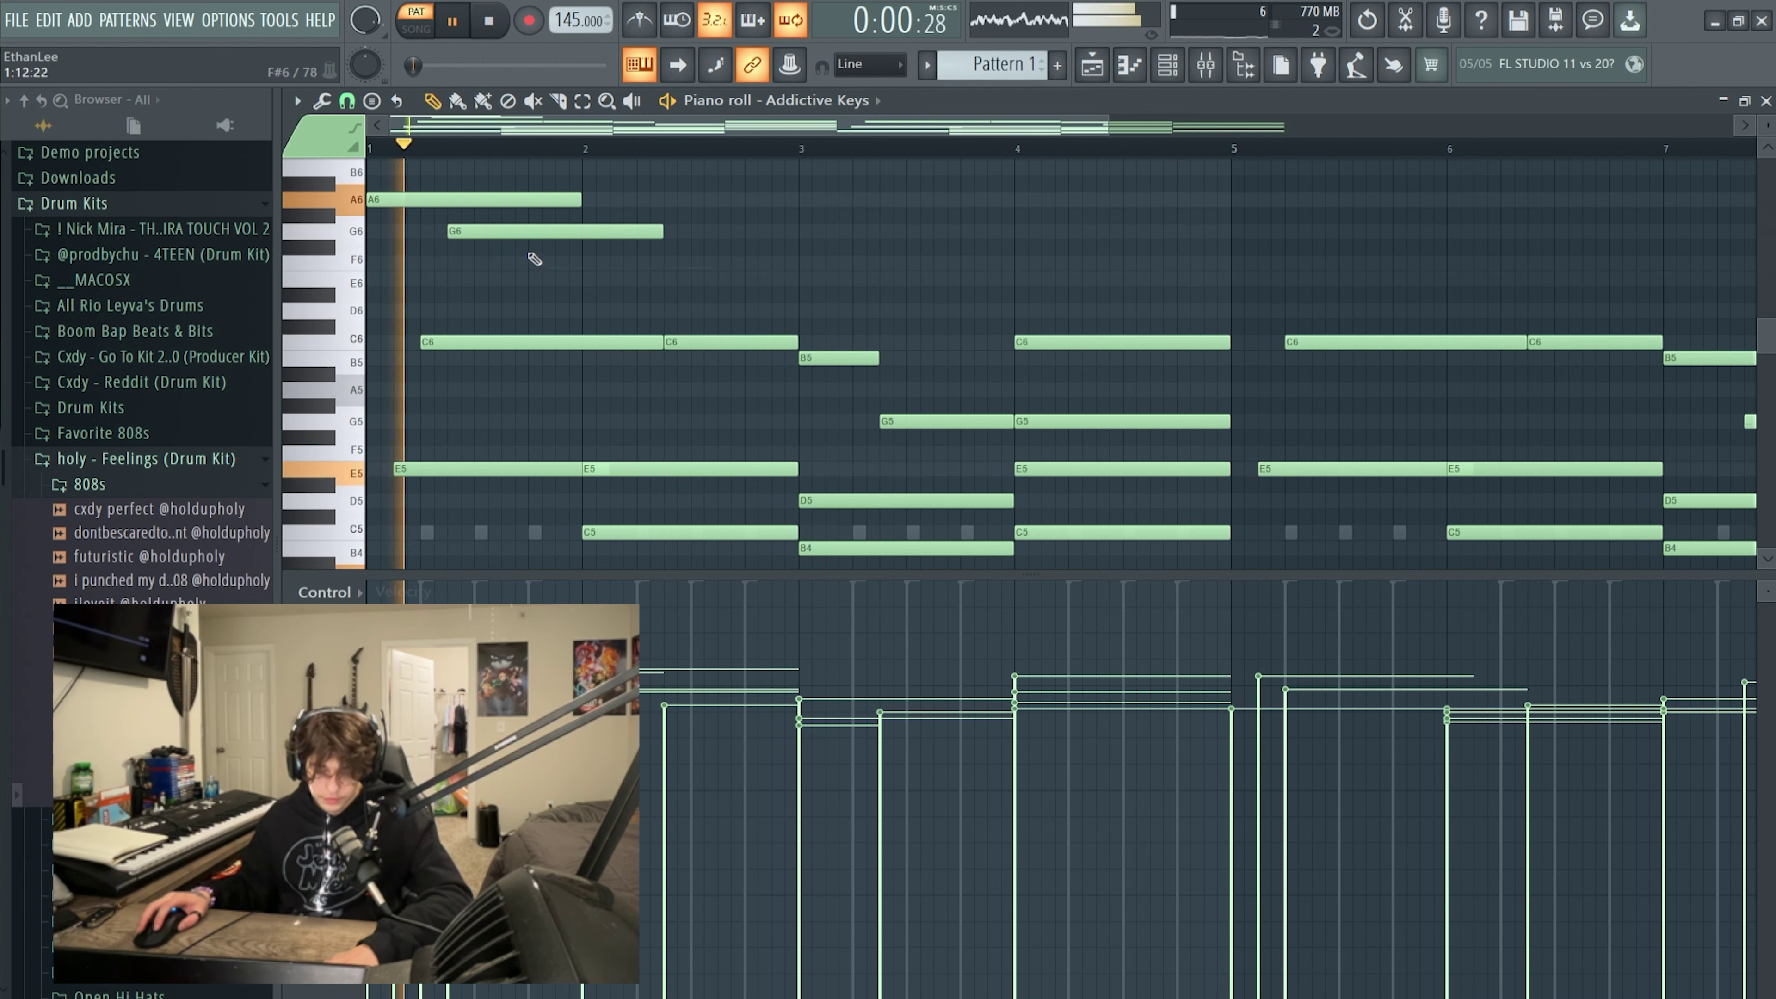
{"action": "left_click", "coordinate": [507, 279]}
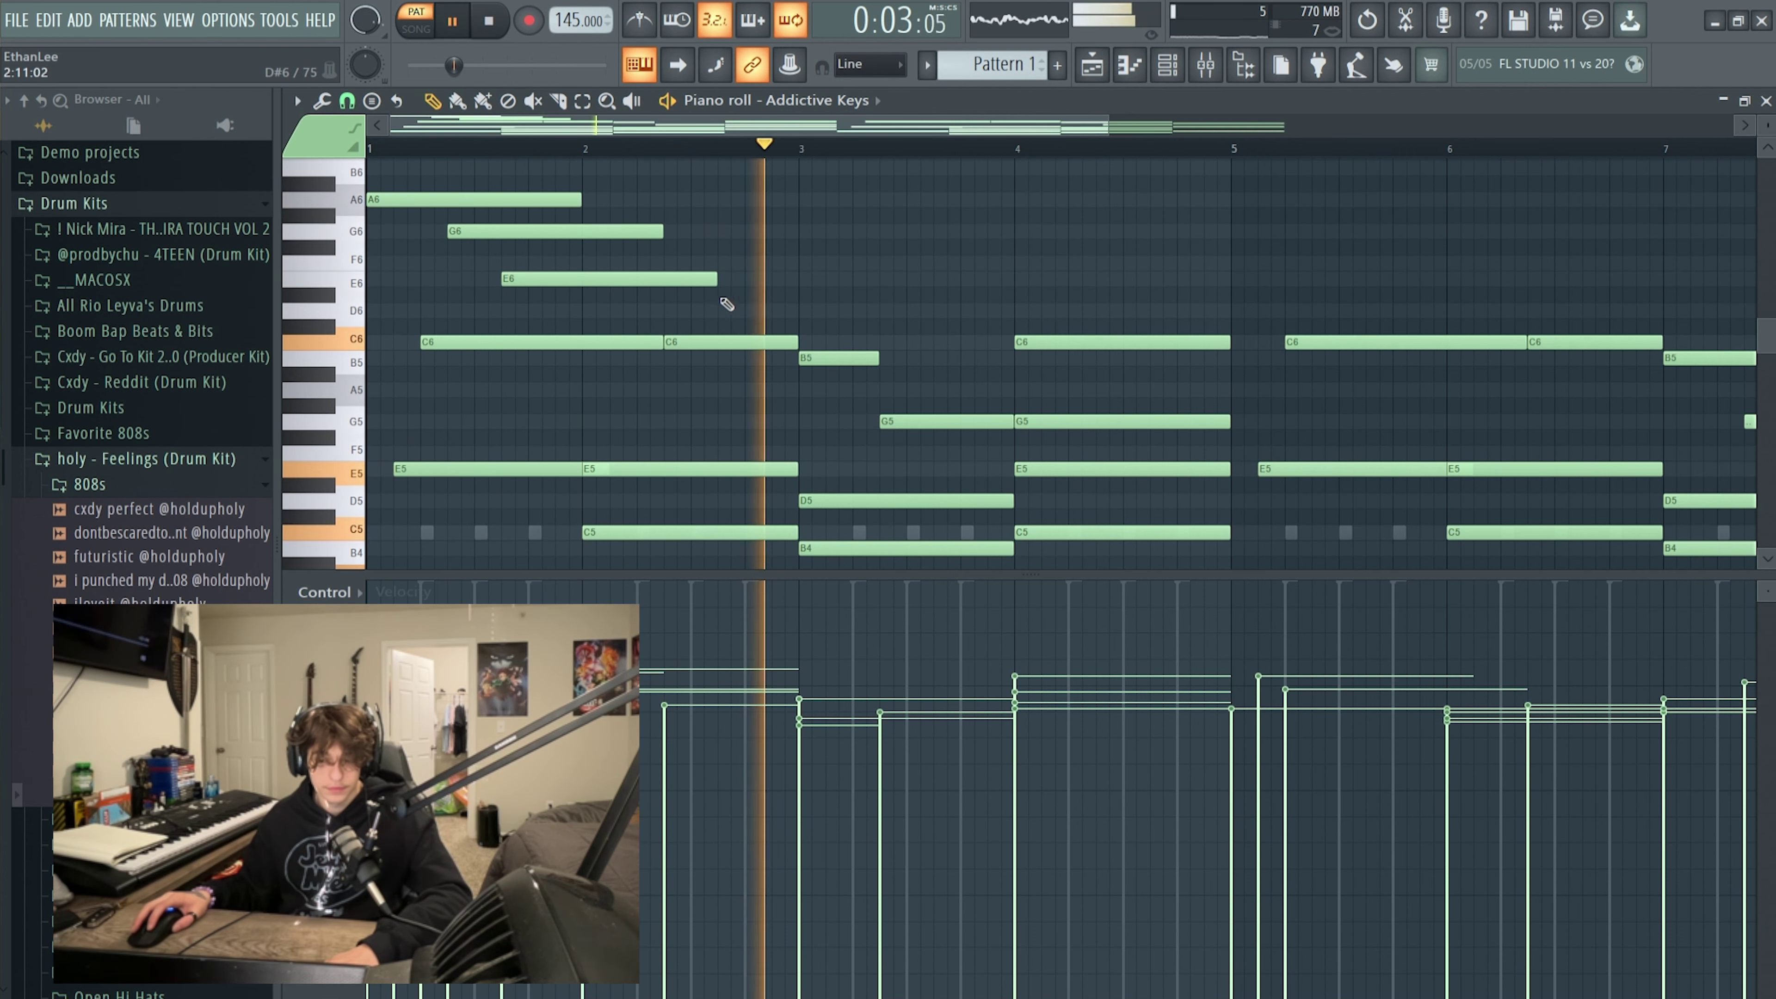
{"action": "key", "text": "space"}
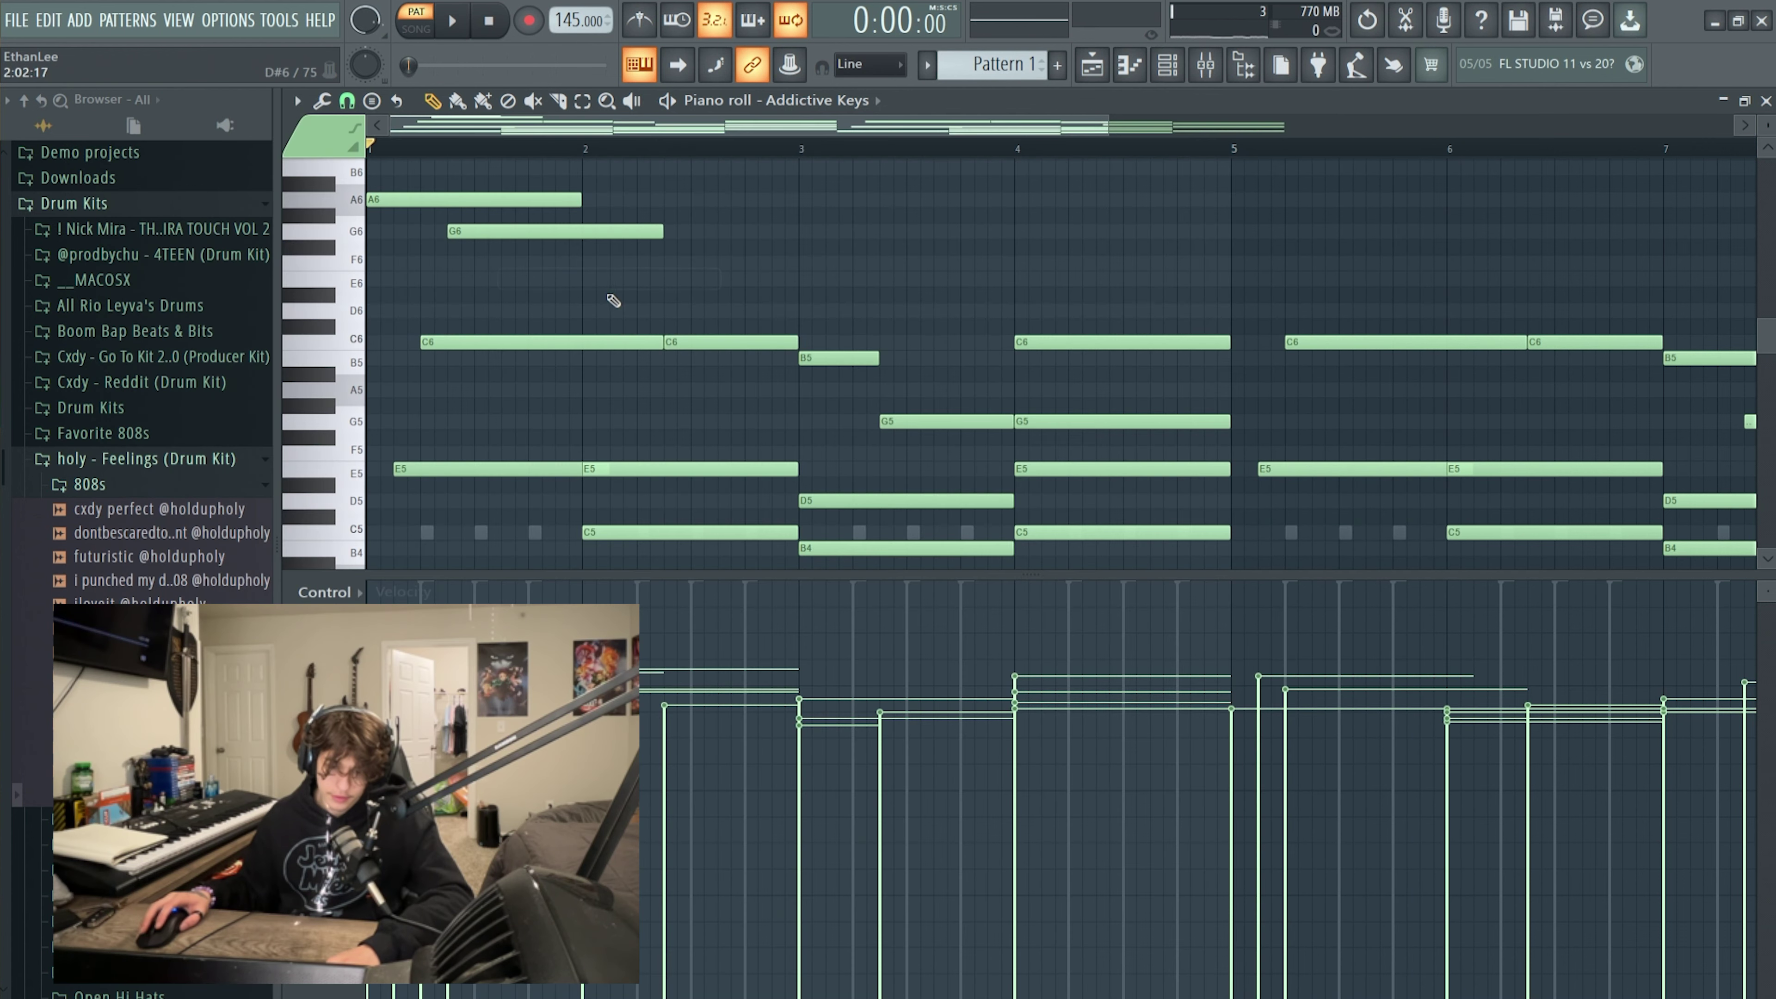
{"action": "key", "text": "space"}
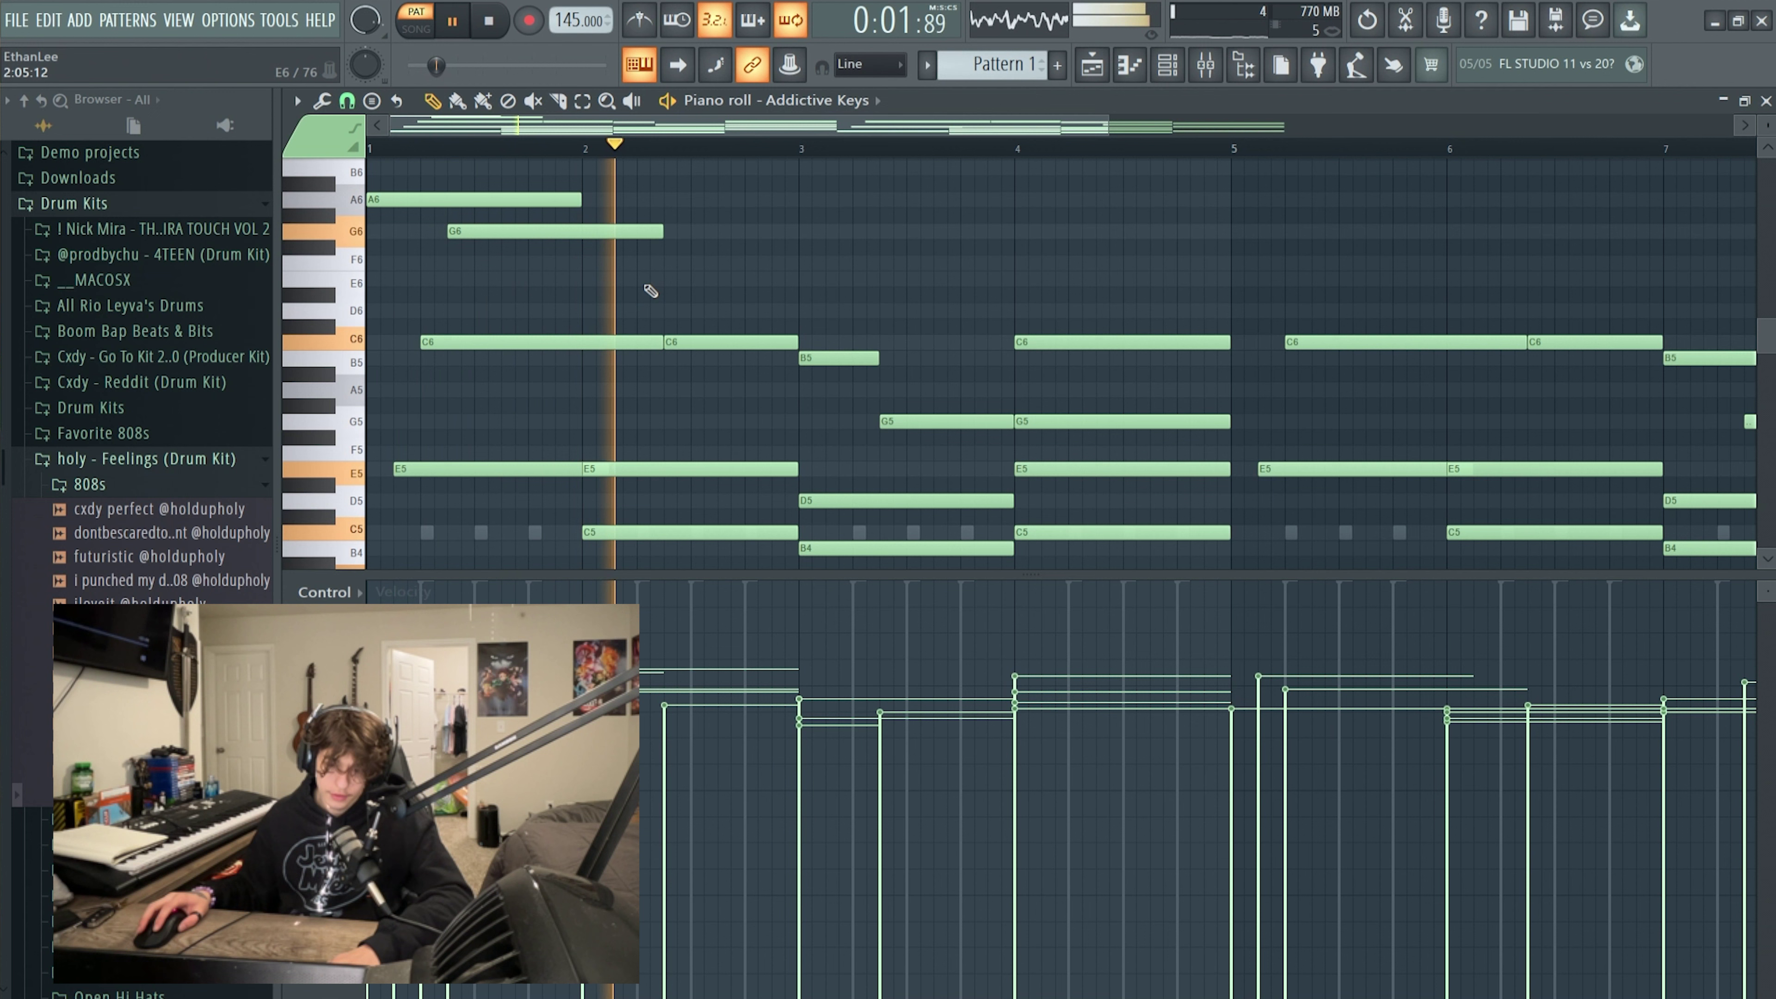
{"action": "key", "text": "space"}
Add another note on the F6 row and drag it down to E6.
{"action": "left_click", "coordinate": [733, 264]}
{"action": "left_click_drag", "start_coordinate": [795, 265], "coordinate": [786, 282]}
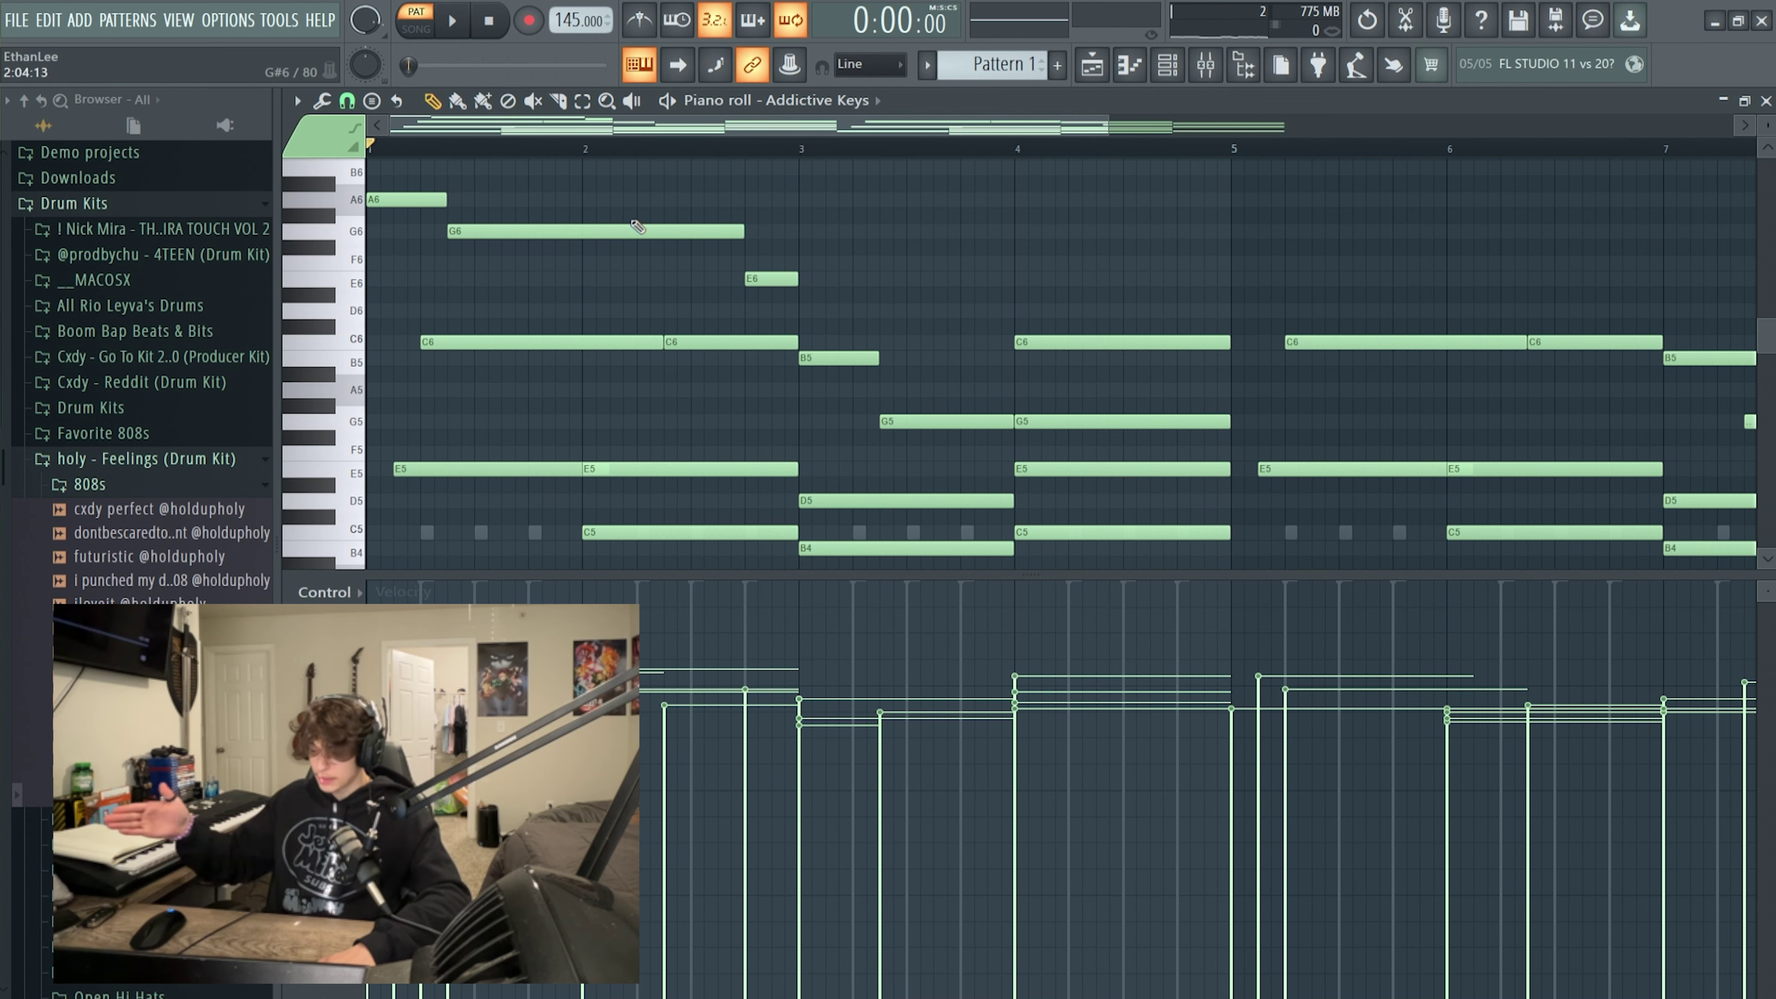
{"action": "scroll", "coordinate": [633, 255], "scroll_direction": "down", "scroll_amount": 2}
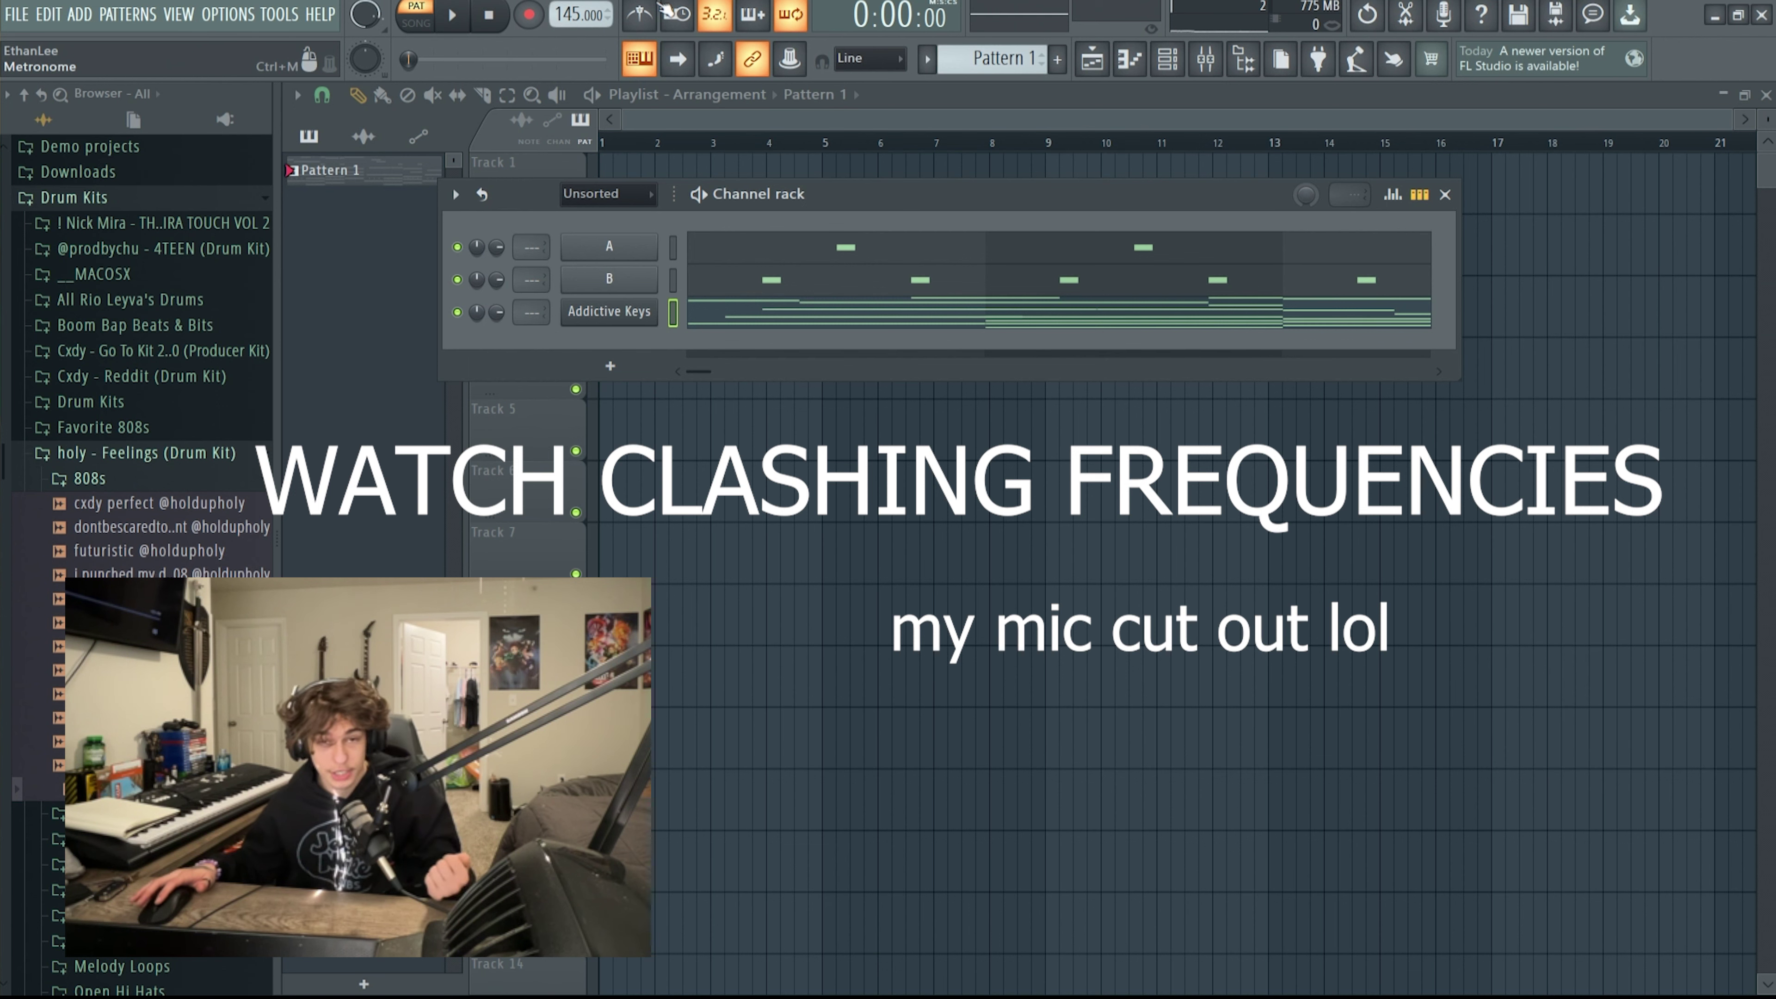
Bring the mixer forward and play the keys to view their spectrum in the EQ.
{"action": "left_click", "coordinate": [804, 222]}
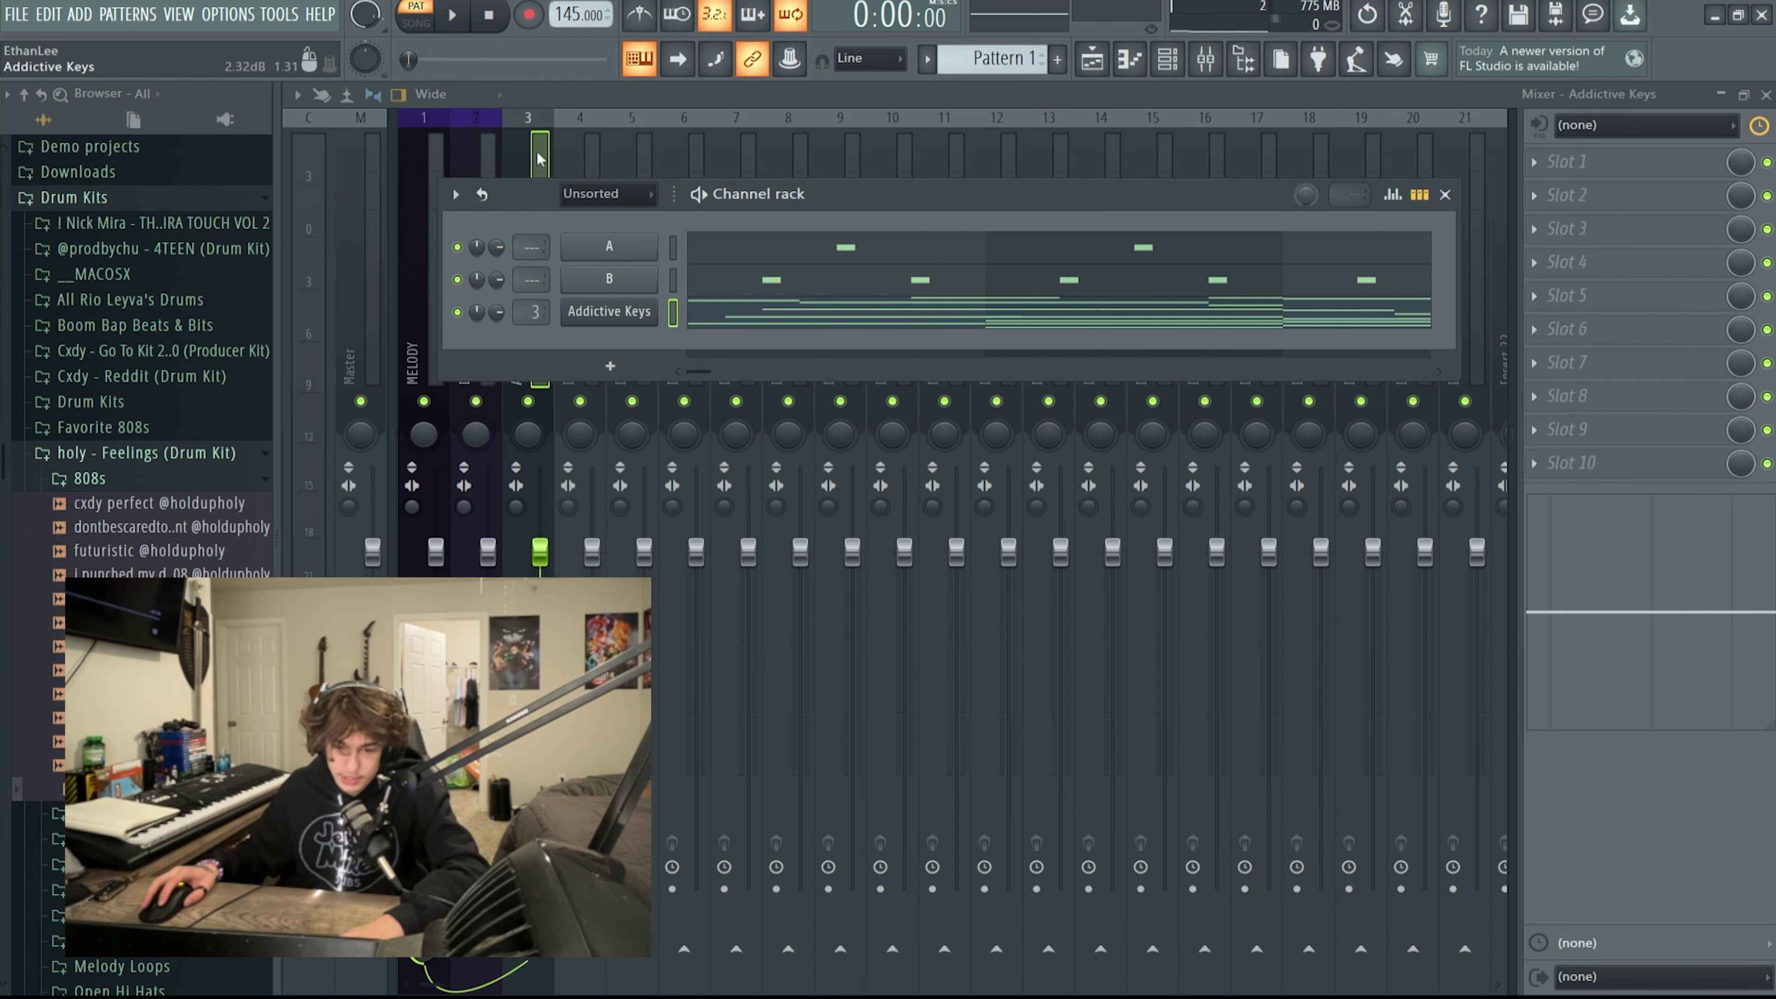
{"action": "left_click", "coordinate": [540, 157]}
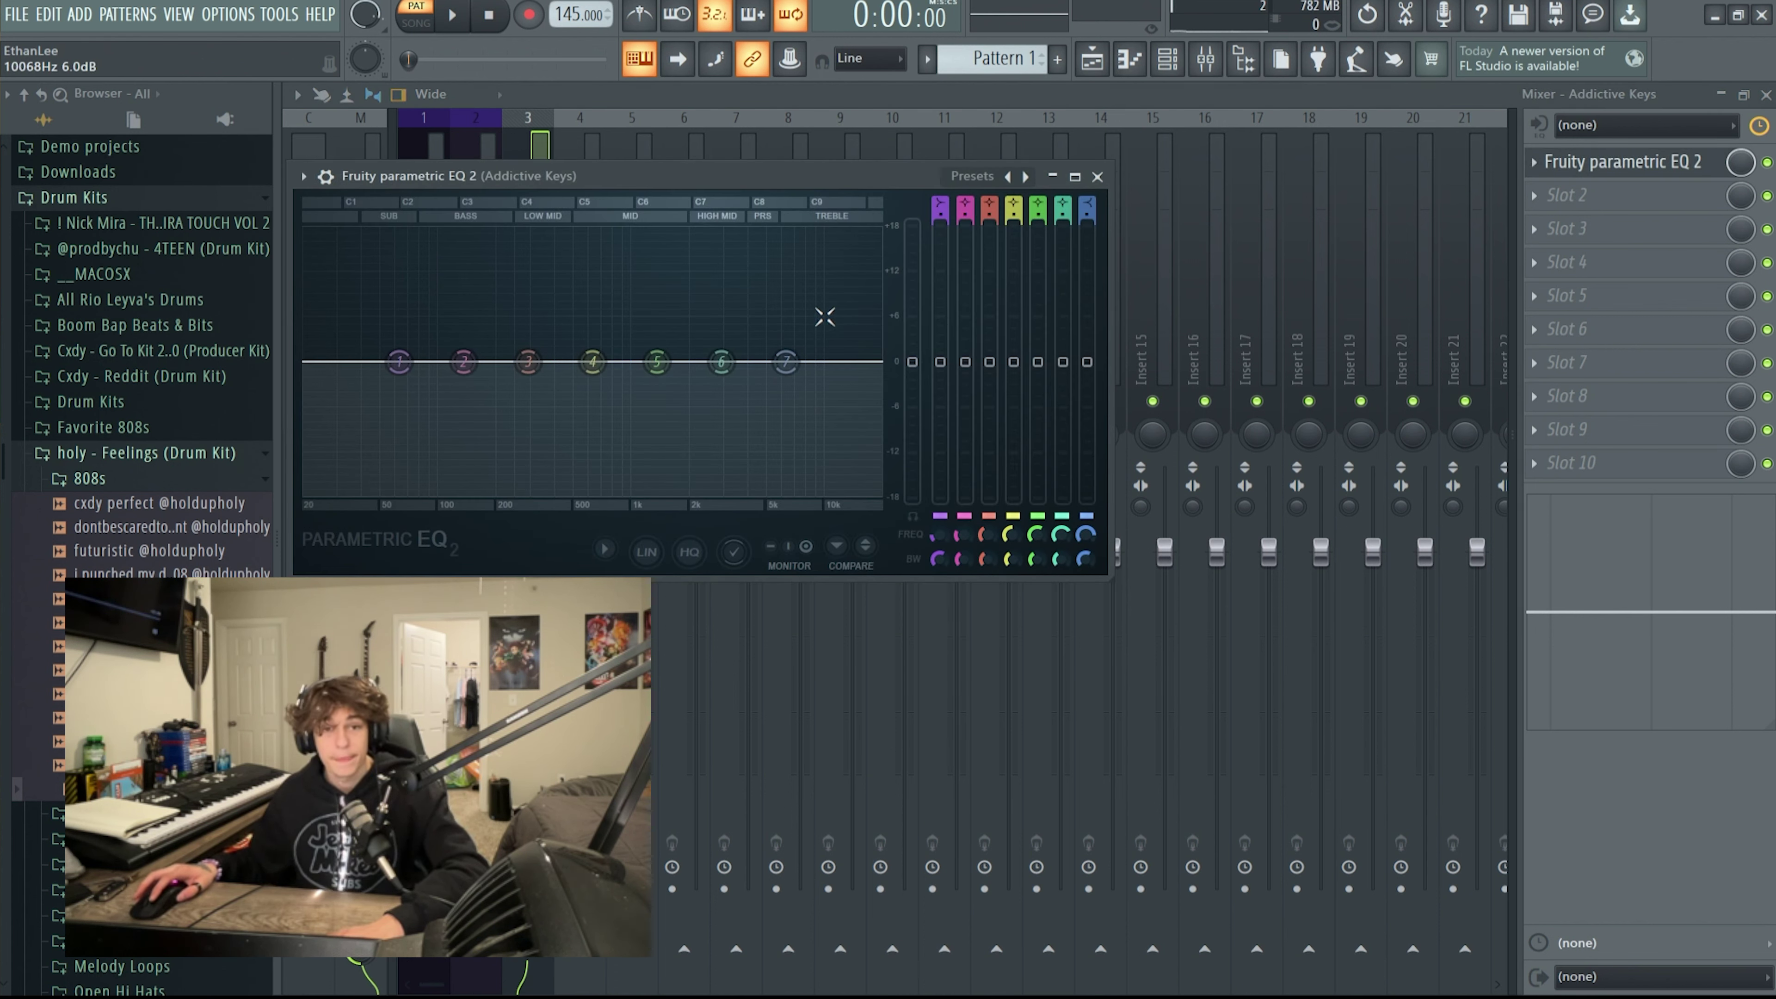
{"action": "key", "text": "space"}
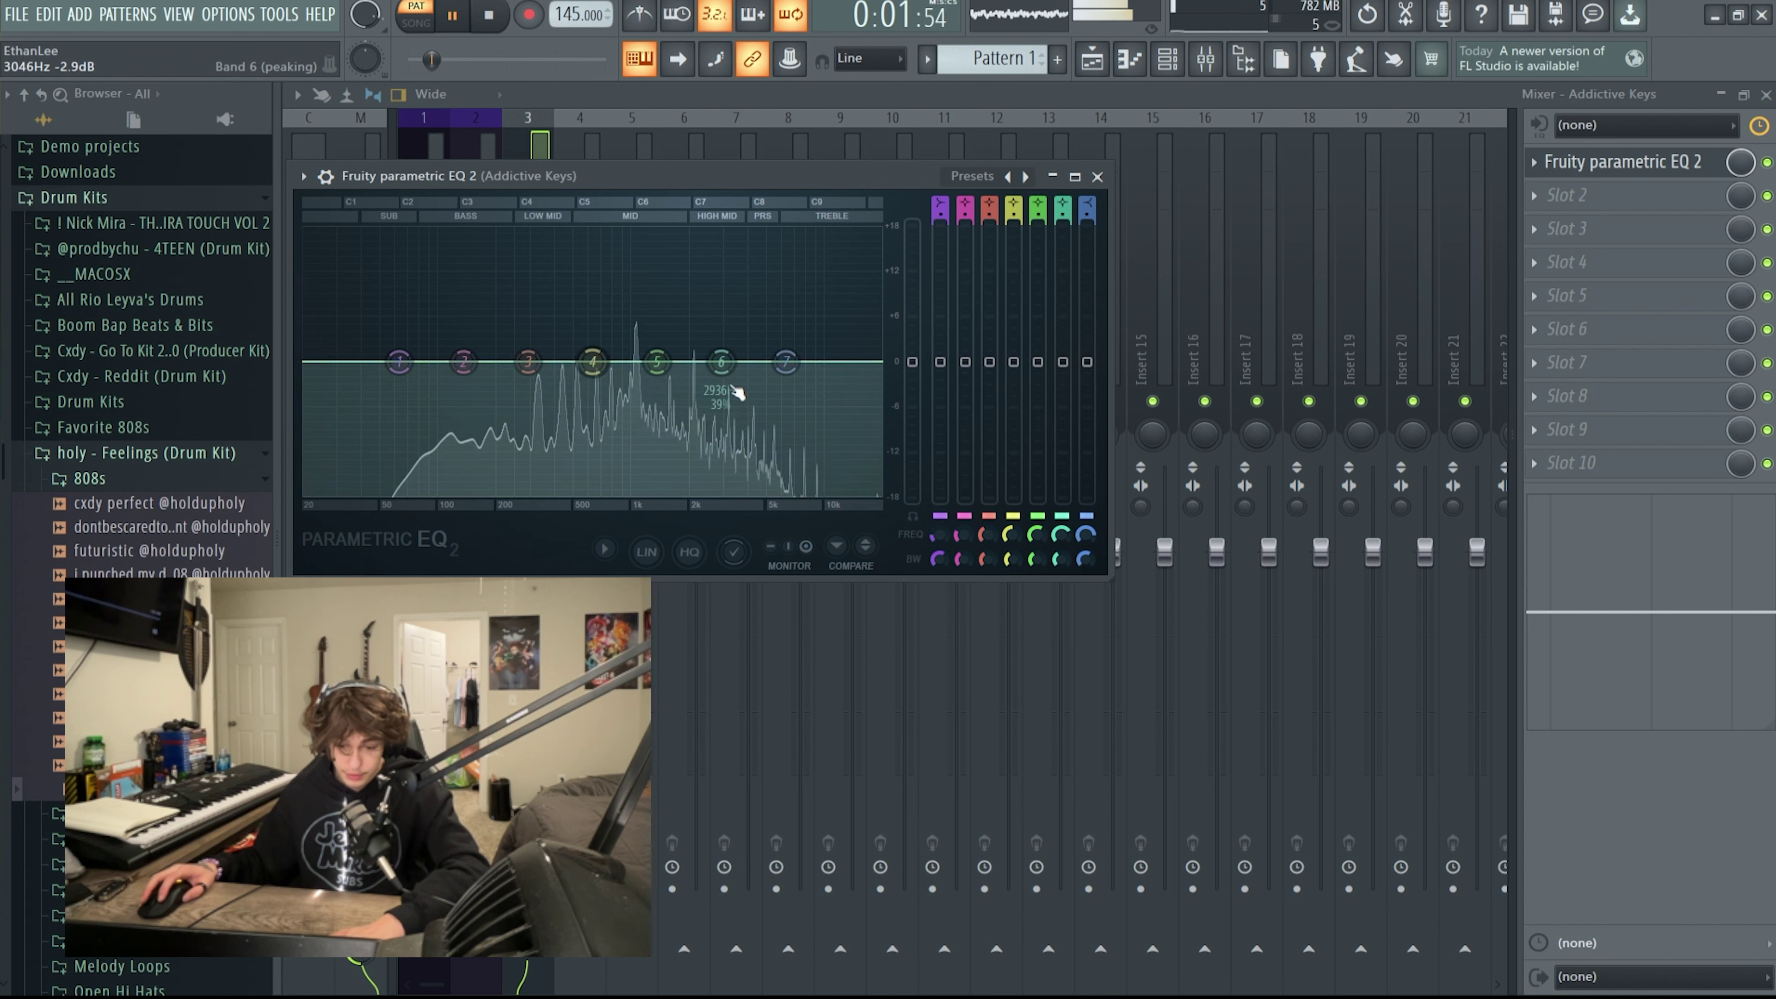
{"action": "key", "text": "space"}
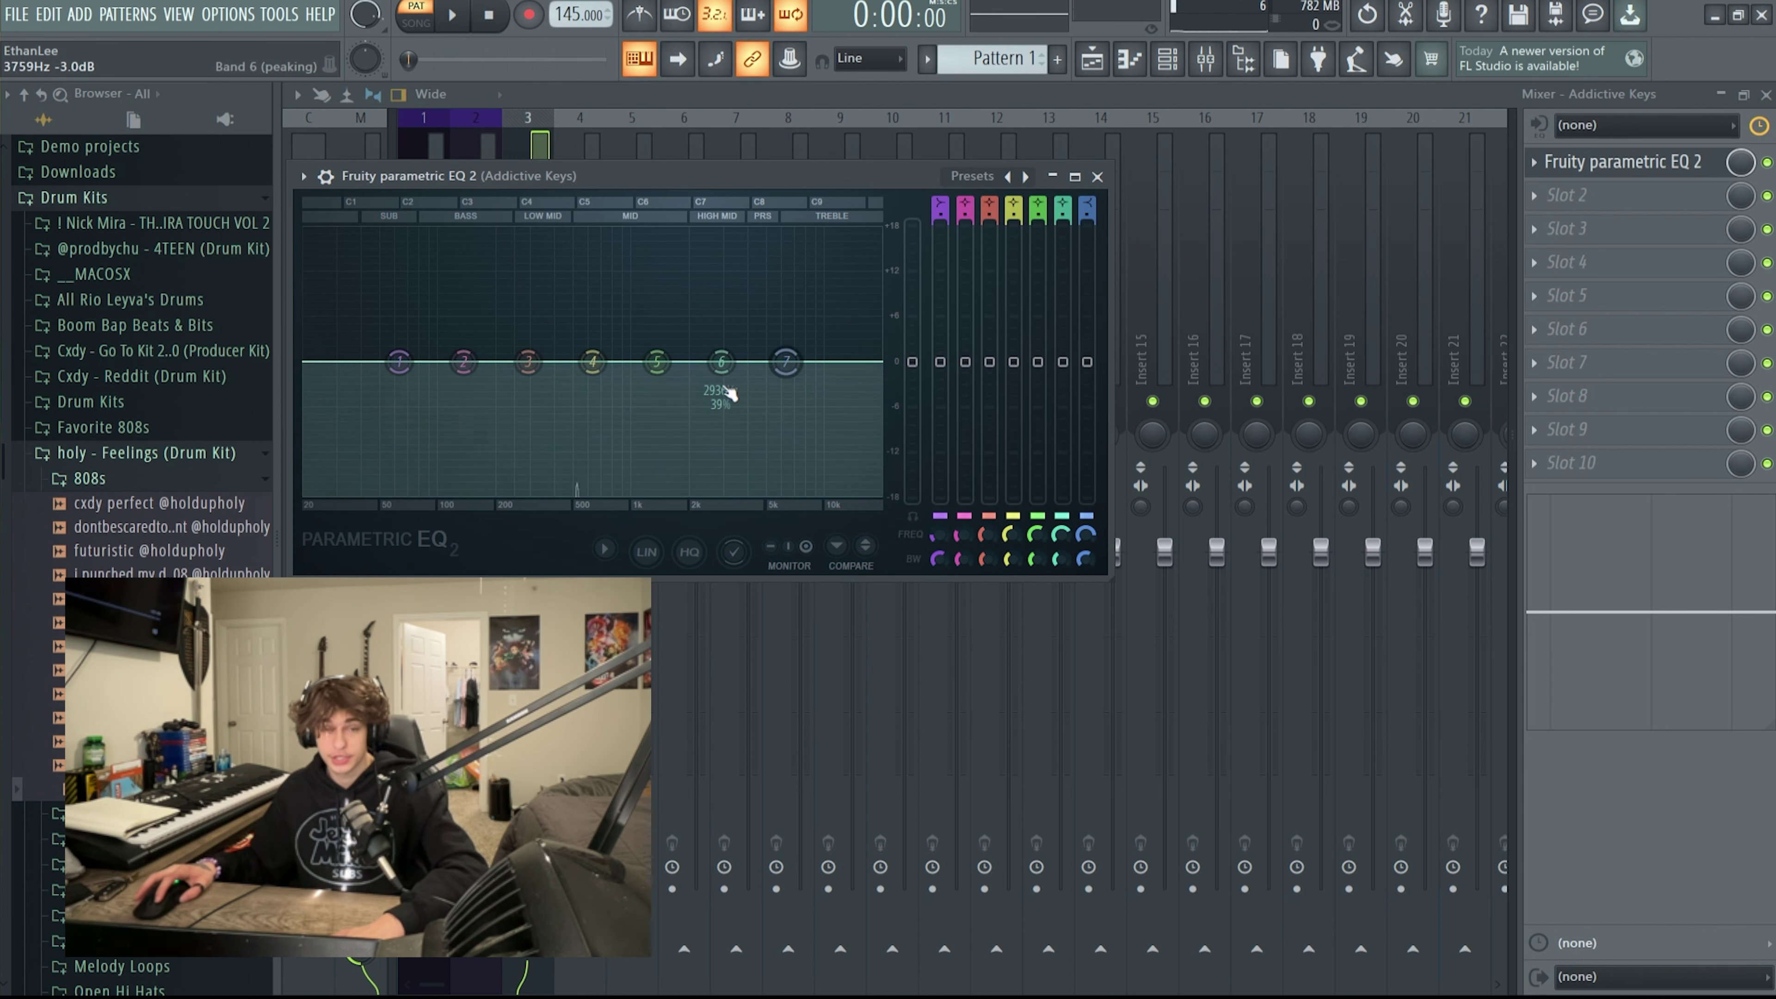
Test a low-mid dip from 150 to 264 Hz and a 2.9 kHz notch, then flatten both.
{"action": "left_click_drag", "start_coordinate": [465, 361], "coordinate": [471, 410]}
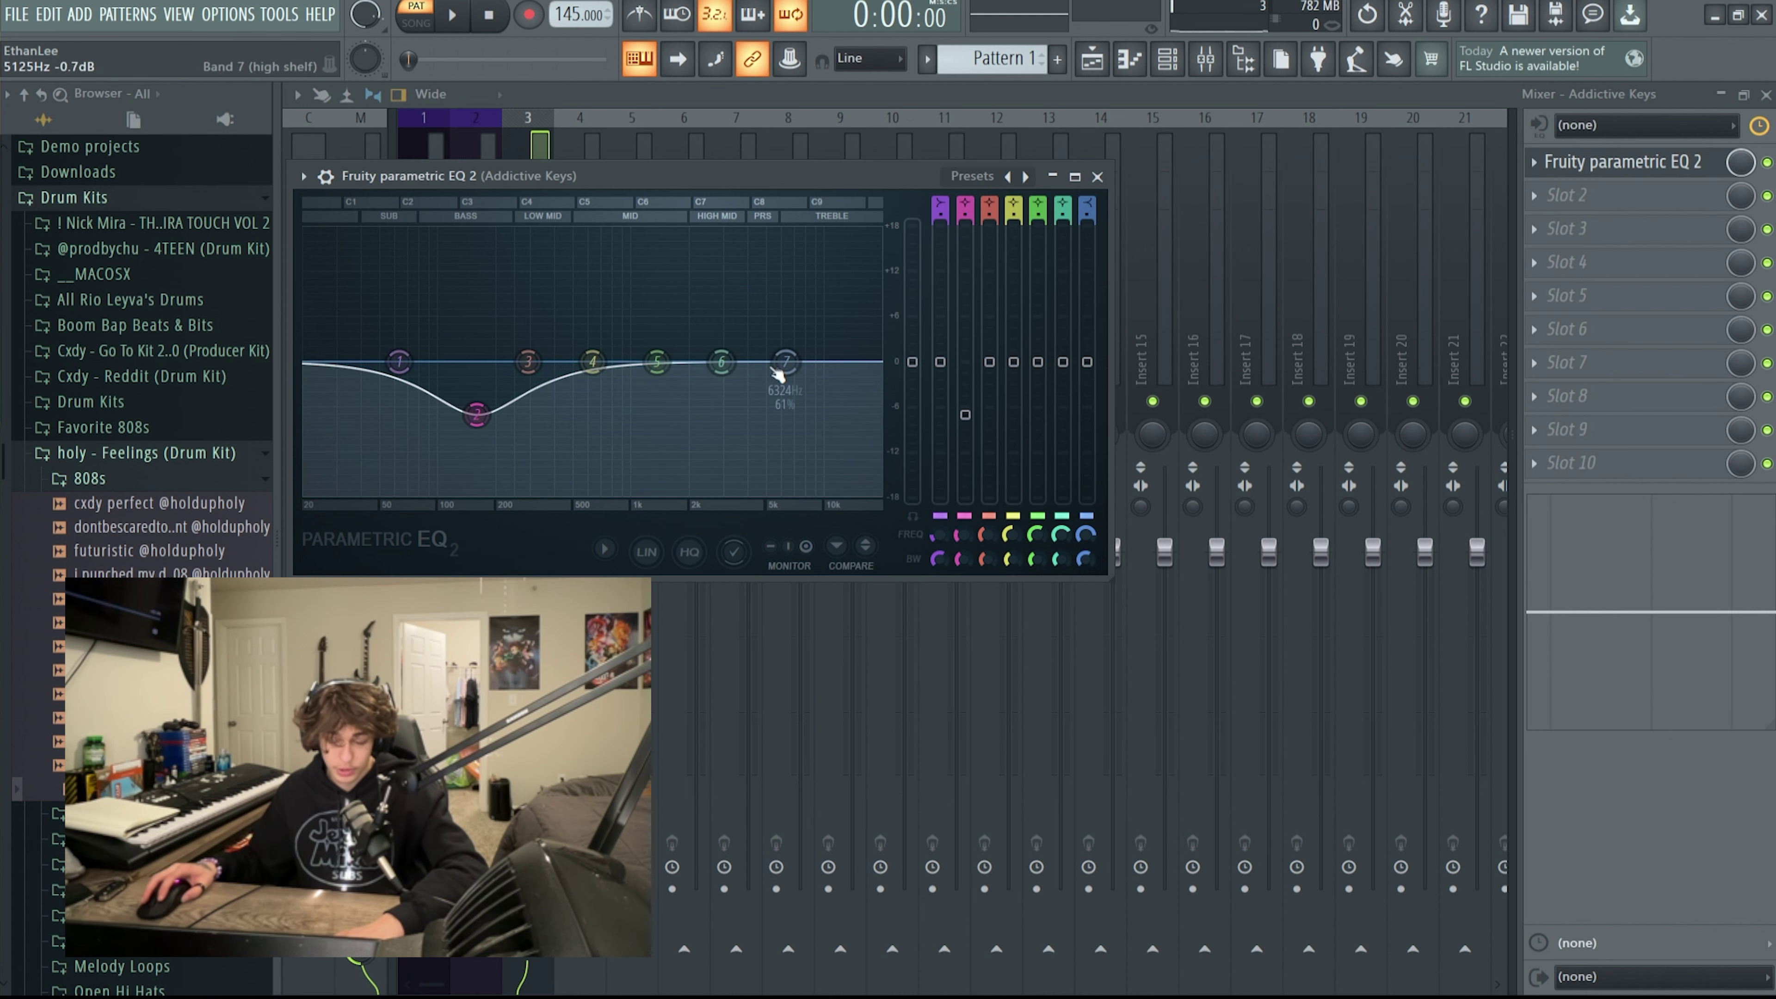
{"action": "left_click_drag", "start_coordinate": [476, 414], "coordinate": [529, 453]}
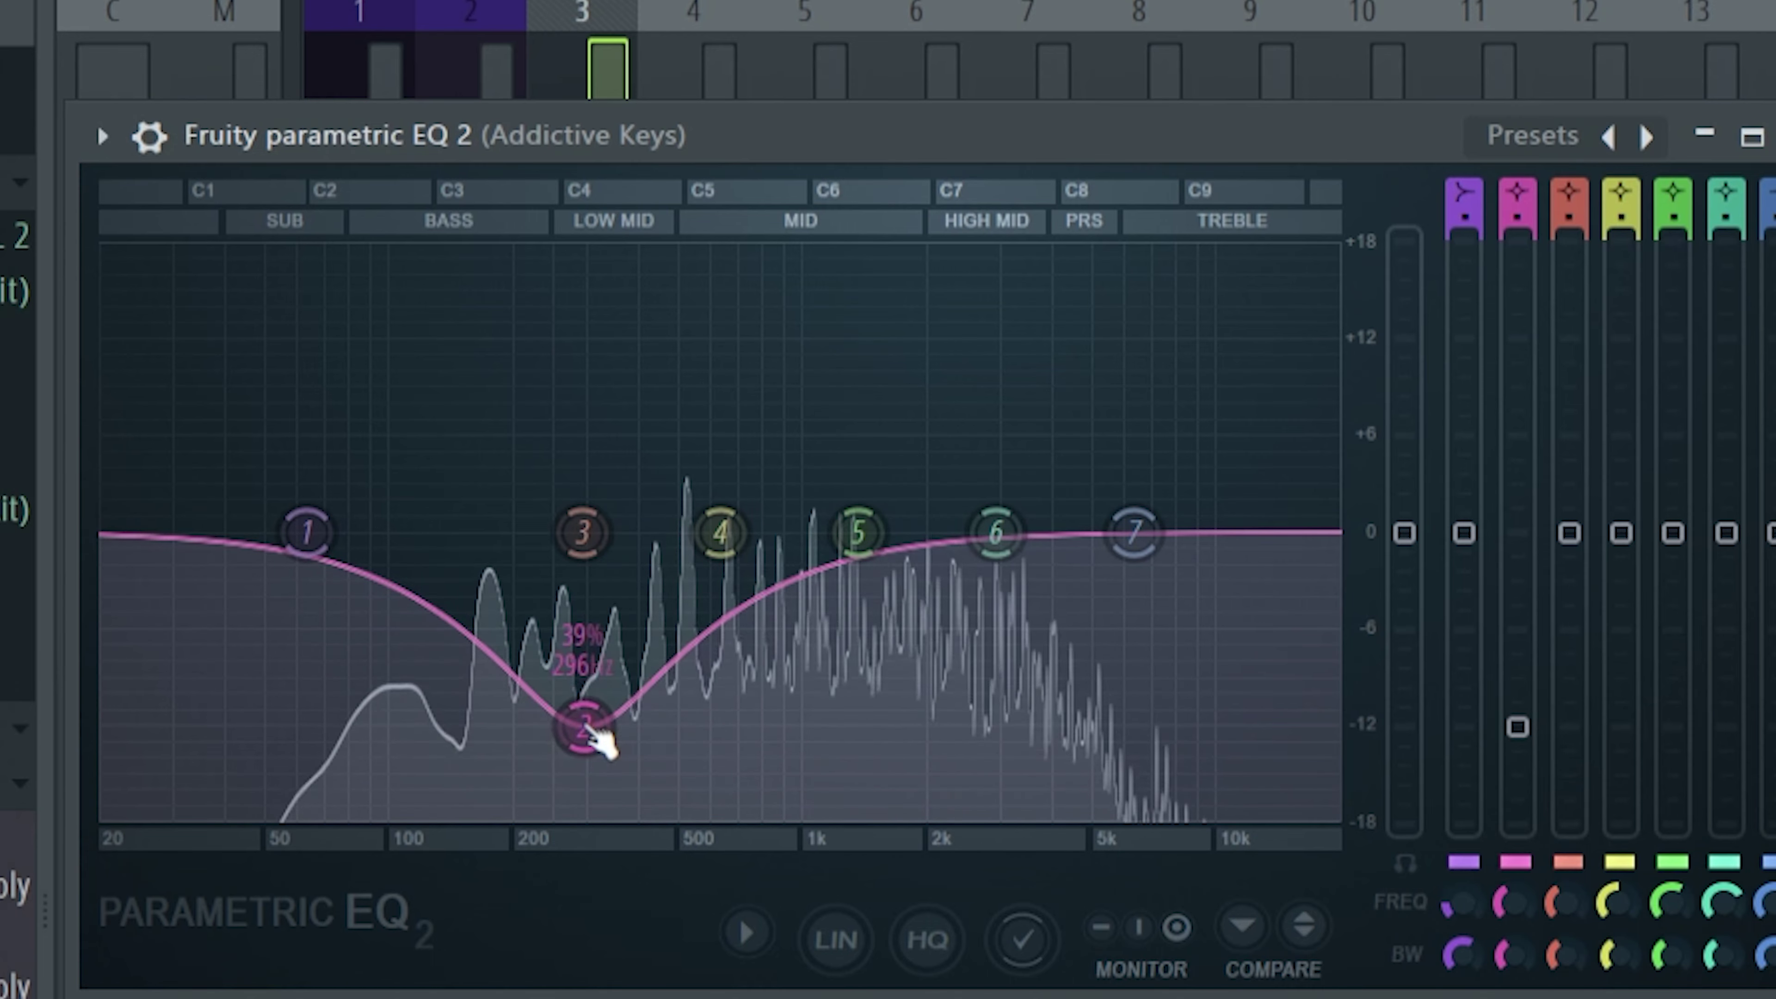
{"action": "left_click_drag", "start_coordinate": [586, 727], "coordinate": [583, 521]}
{"action": "left_click_drag", "start_coordinate": [721, 361], "coordinate": [721, 464]}
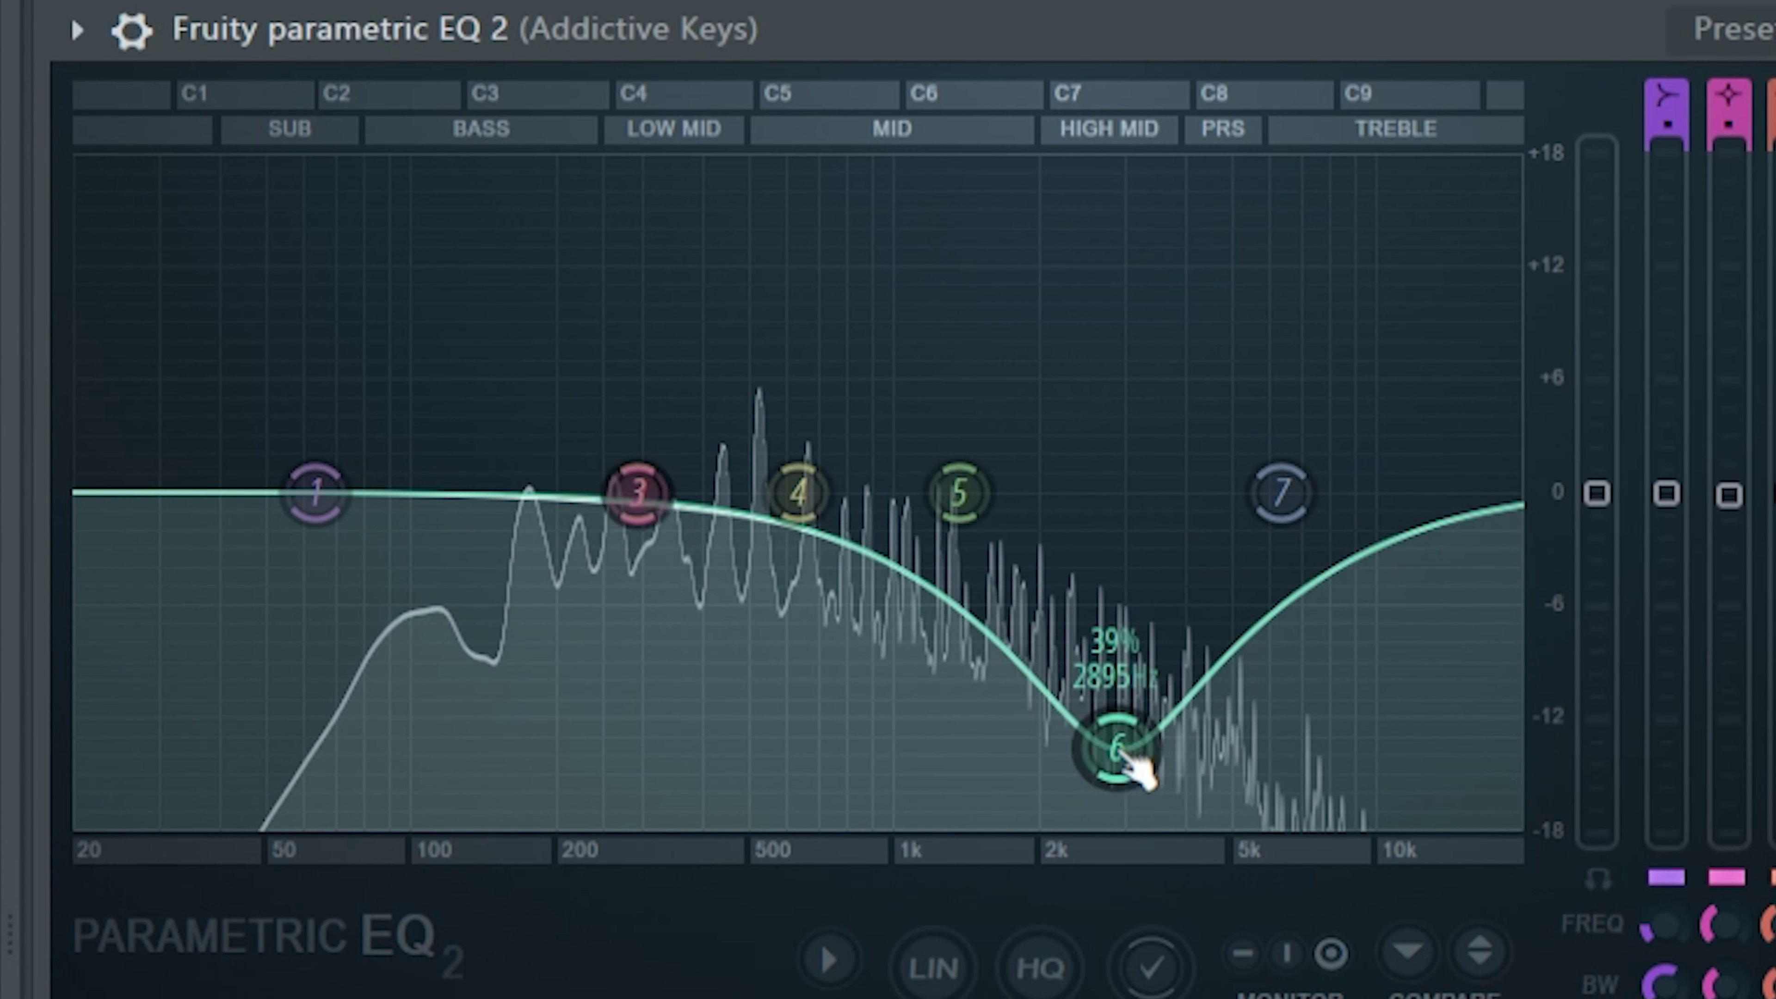
{"action": "left_click_drag", "start_coordinate": [1131, 755], "coordinate": [1115, 498]}
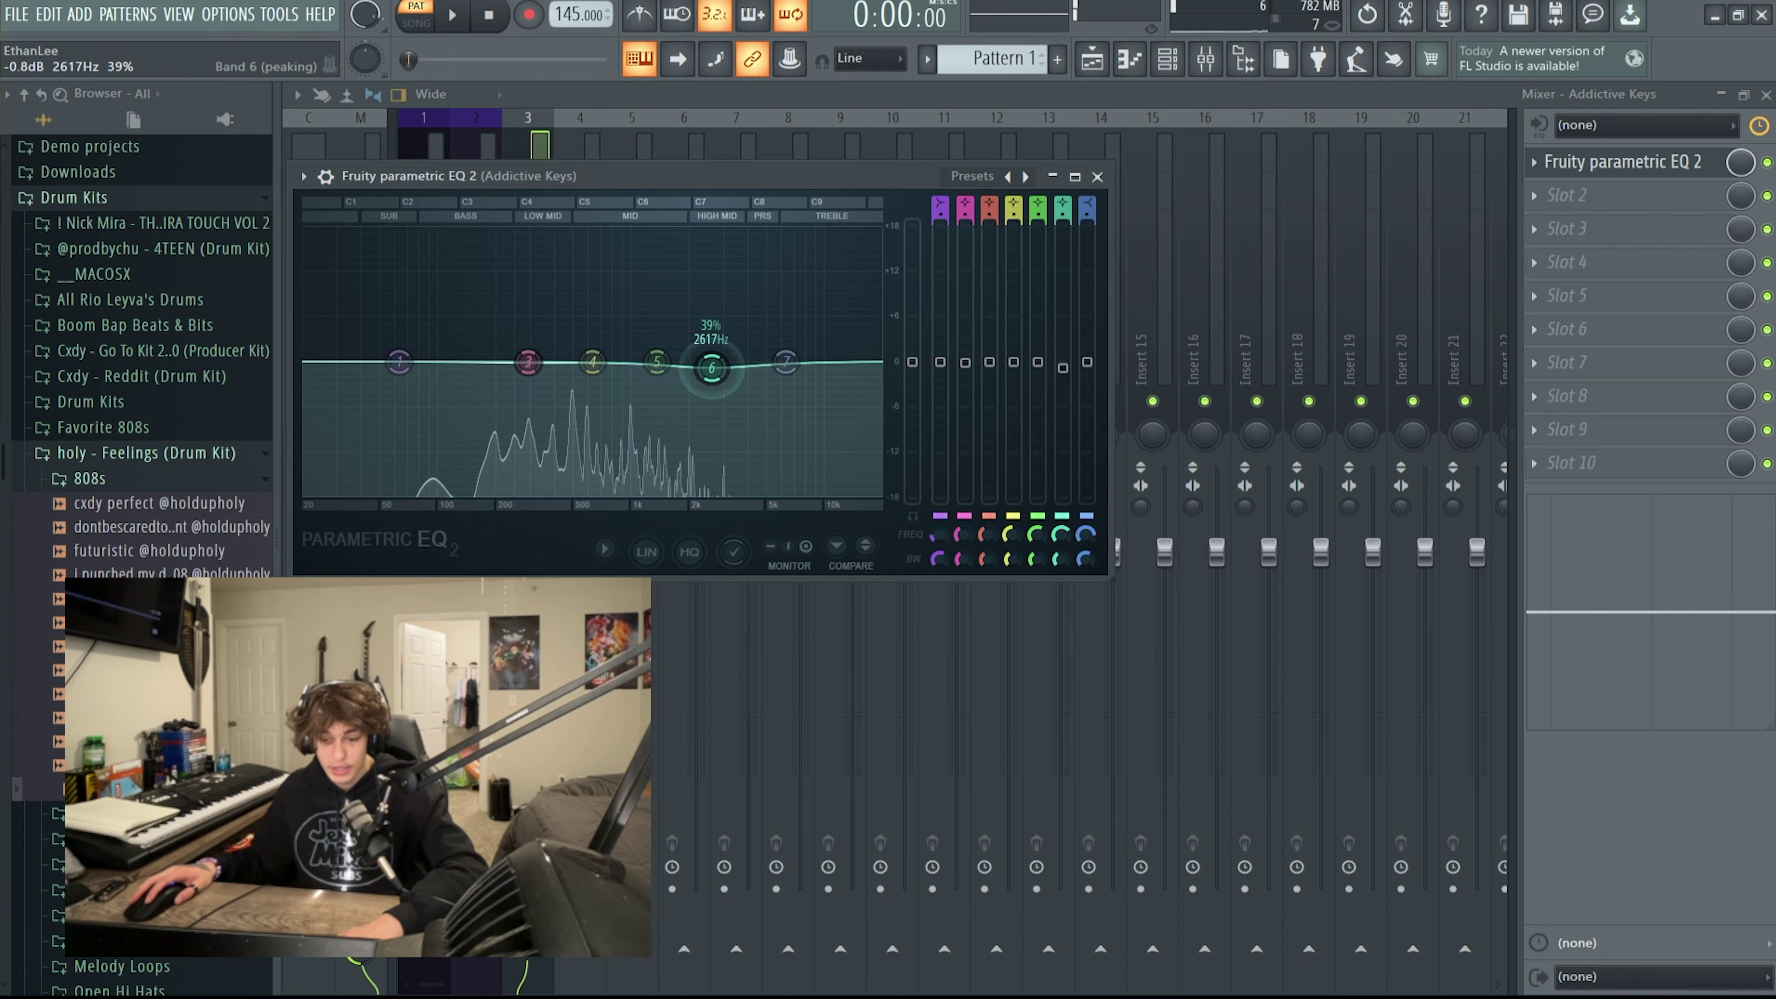
Reopen the Addictive Keys EQ, boost near 2.8 kHz and 1.2 kHz, and cut deeply at 150 Hz.
{"action": "left_click", "coordinate": [1097, 177]}
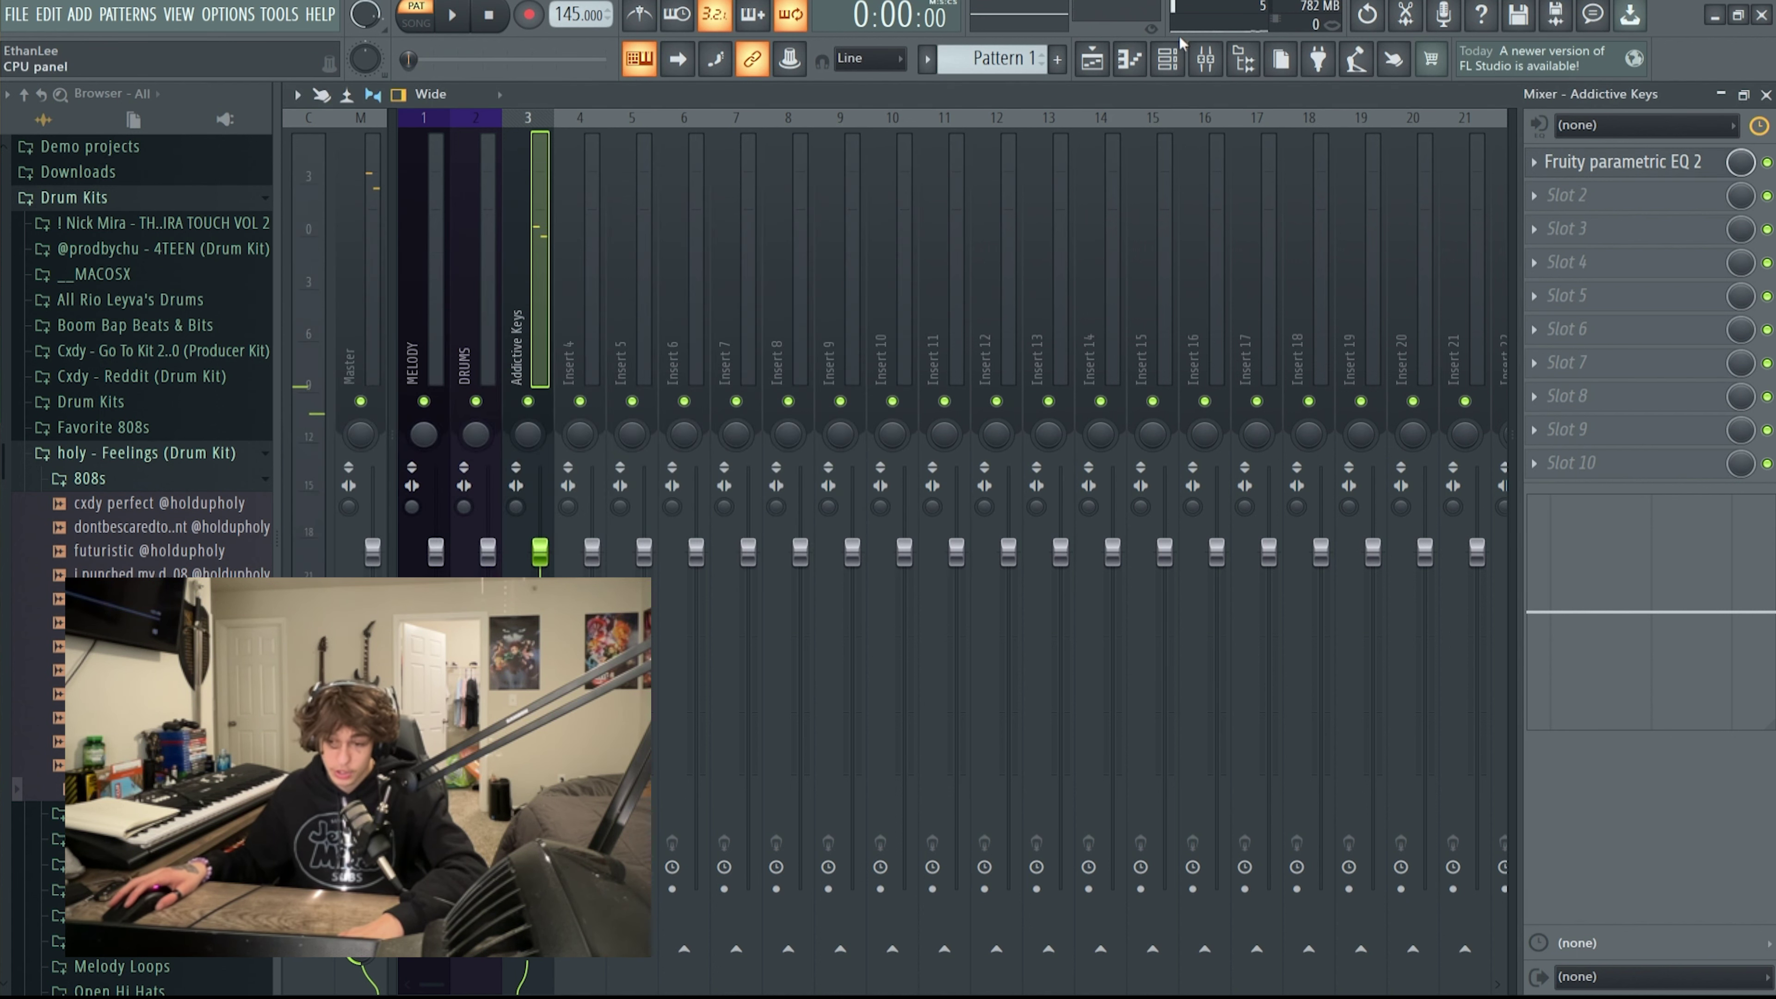
{"action": "key", "text": "F6"}
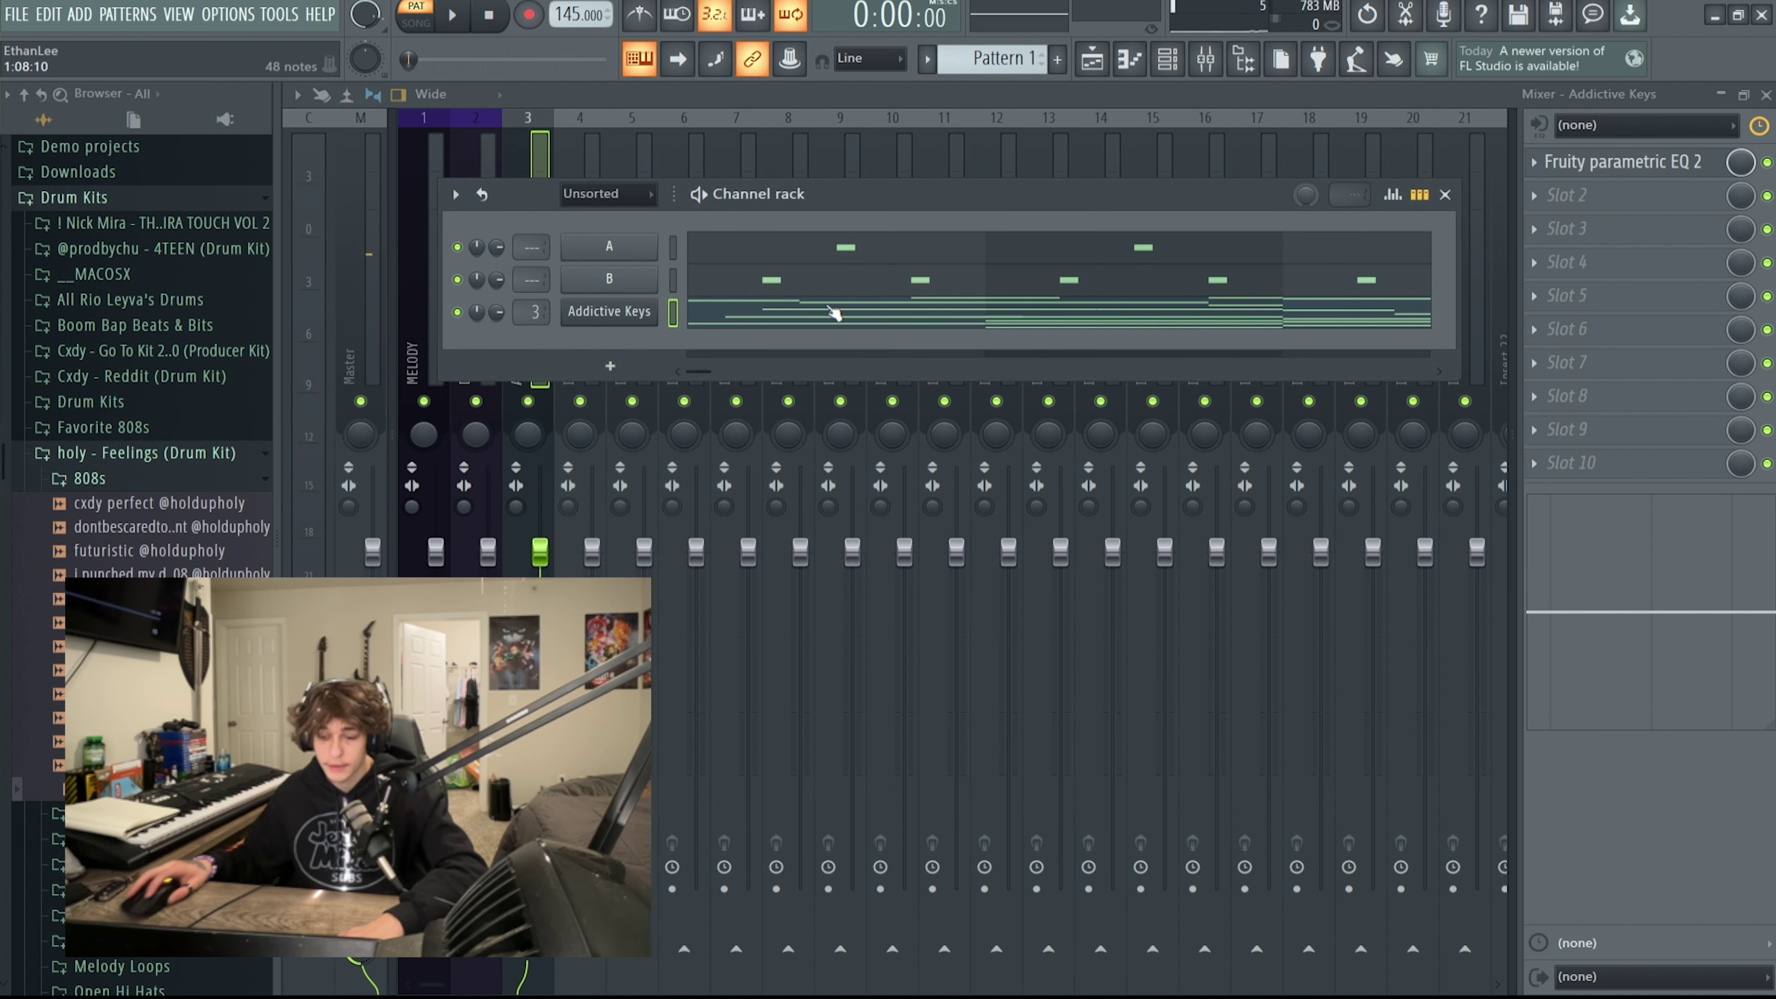
{"action": "left_click", "coordinate": [1445, 194]}
{"action": "left_click", "coordinate": [1621, 162]}
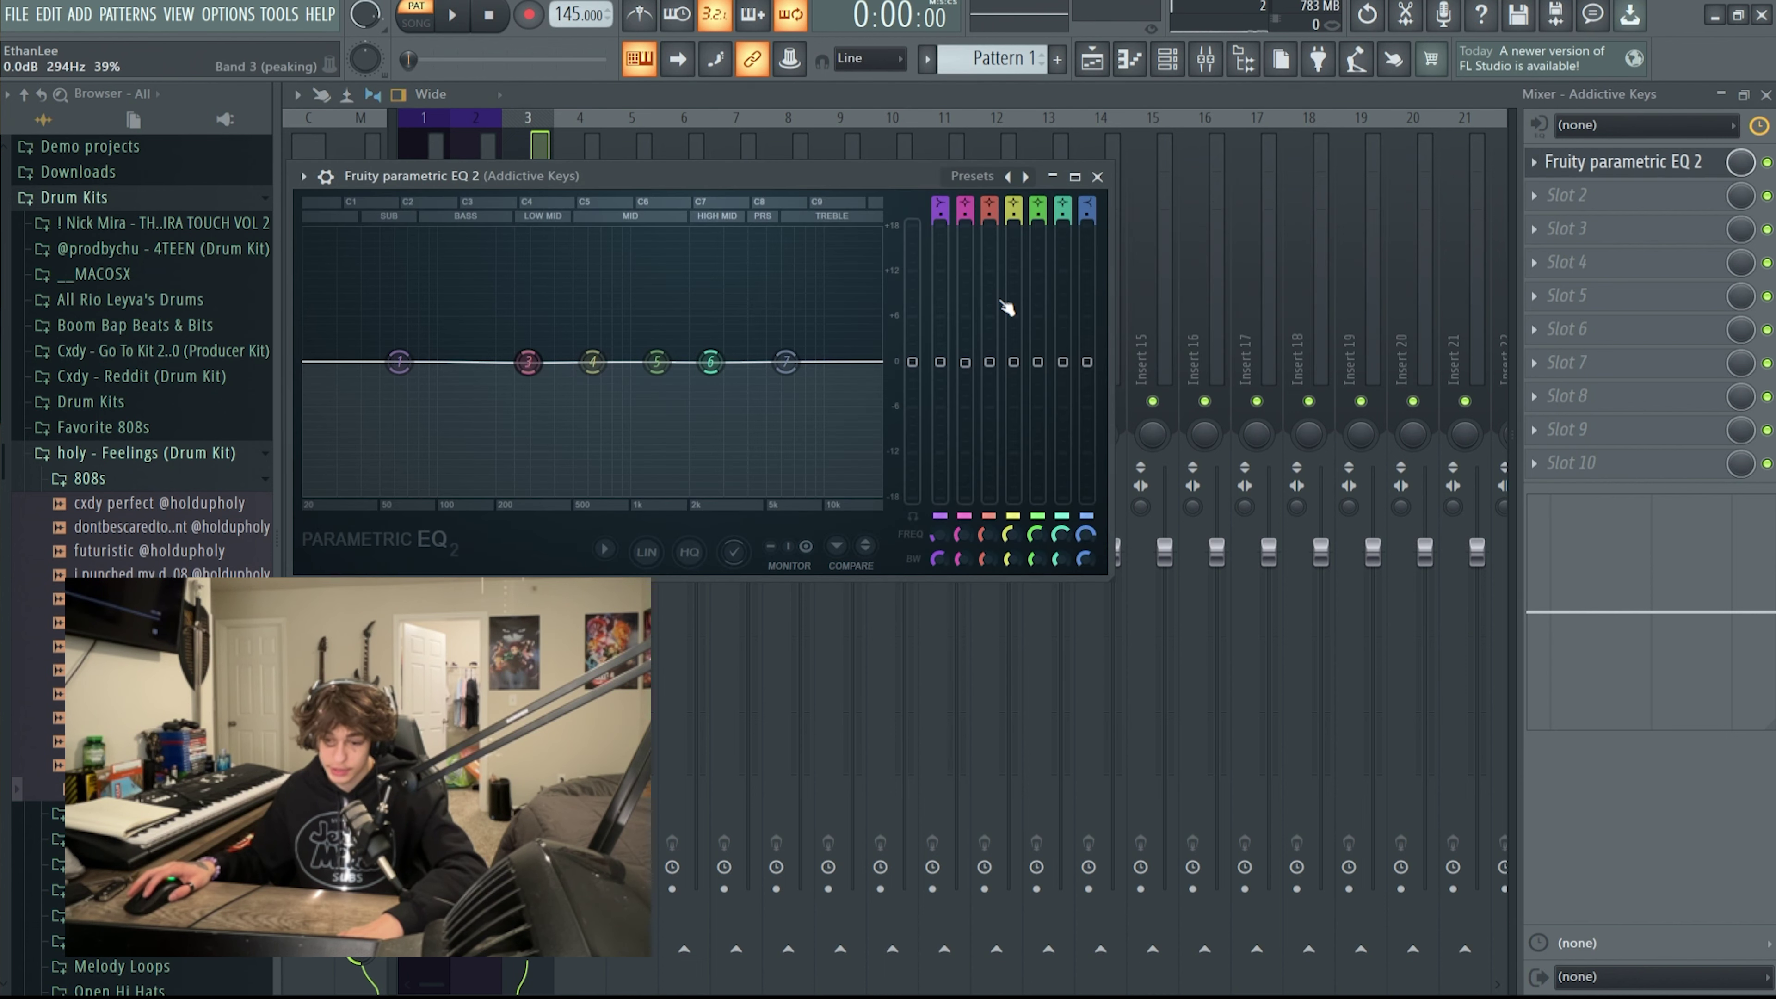
{"action": "left_click_drag", "start_coordinate": [718, 330], "coordinate": [707, 349]}
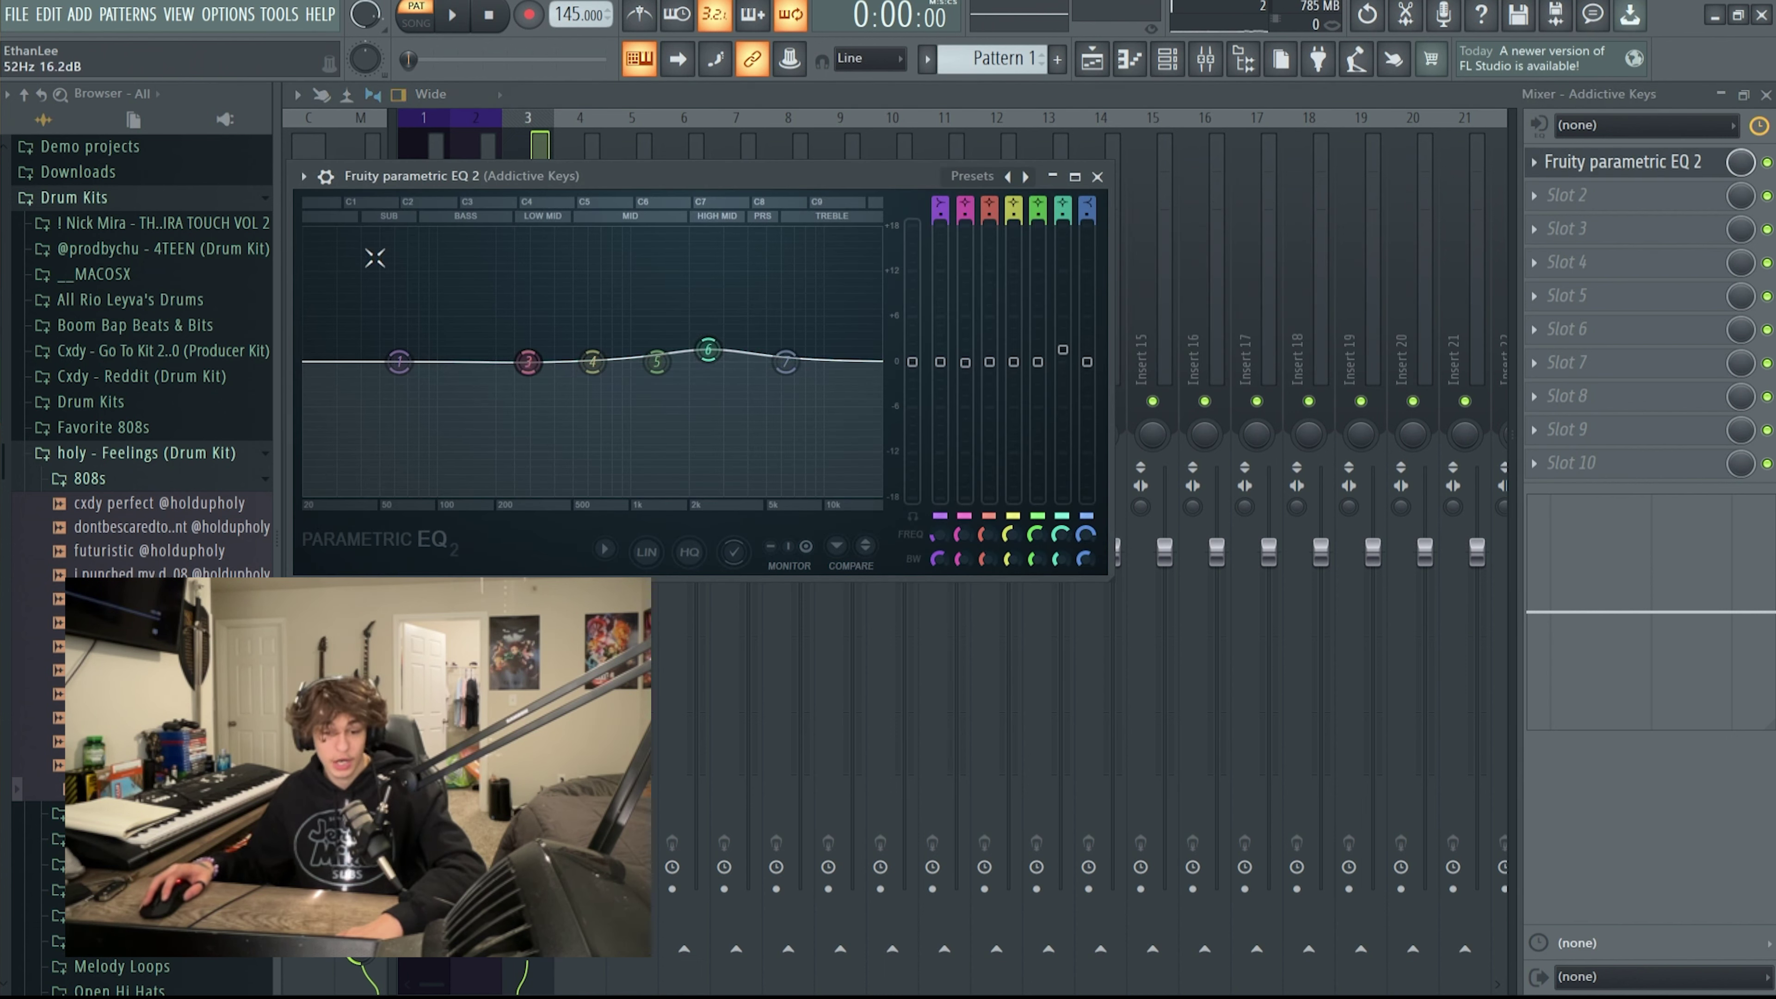
{"action": "left_click_drag", "start_coordinate": [526, 361], "coordinate": [491, 484]}
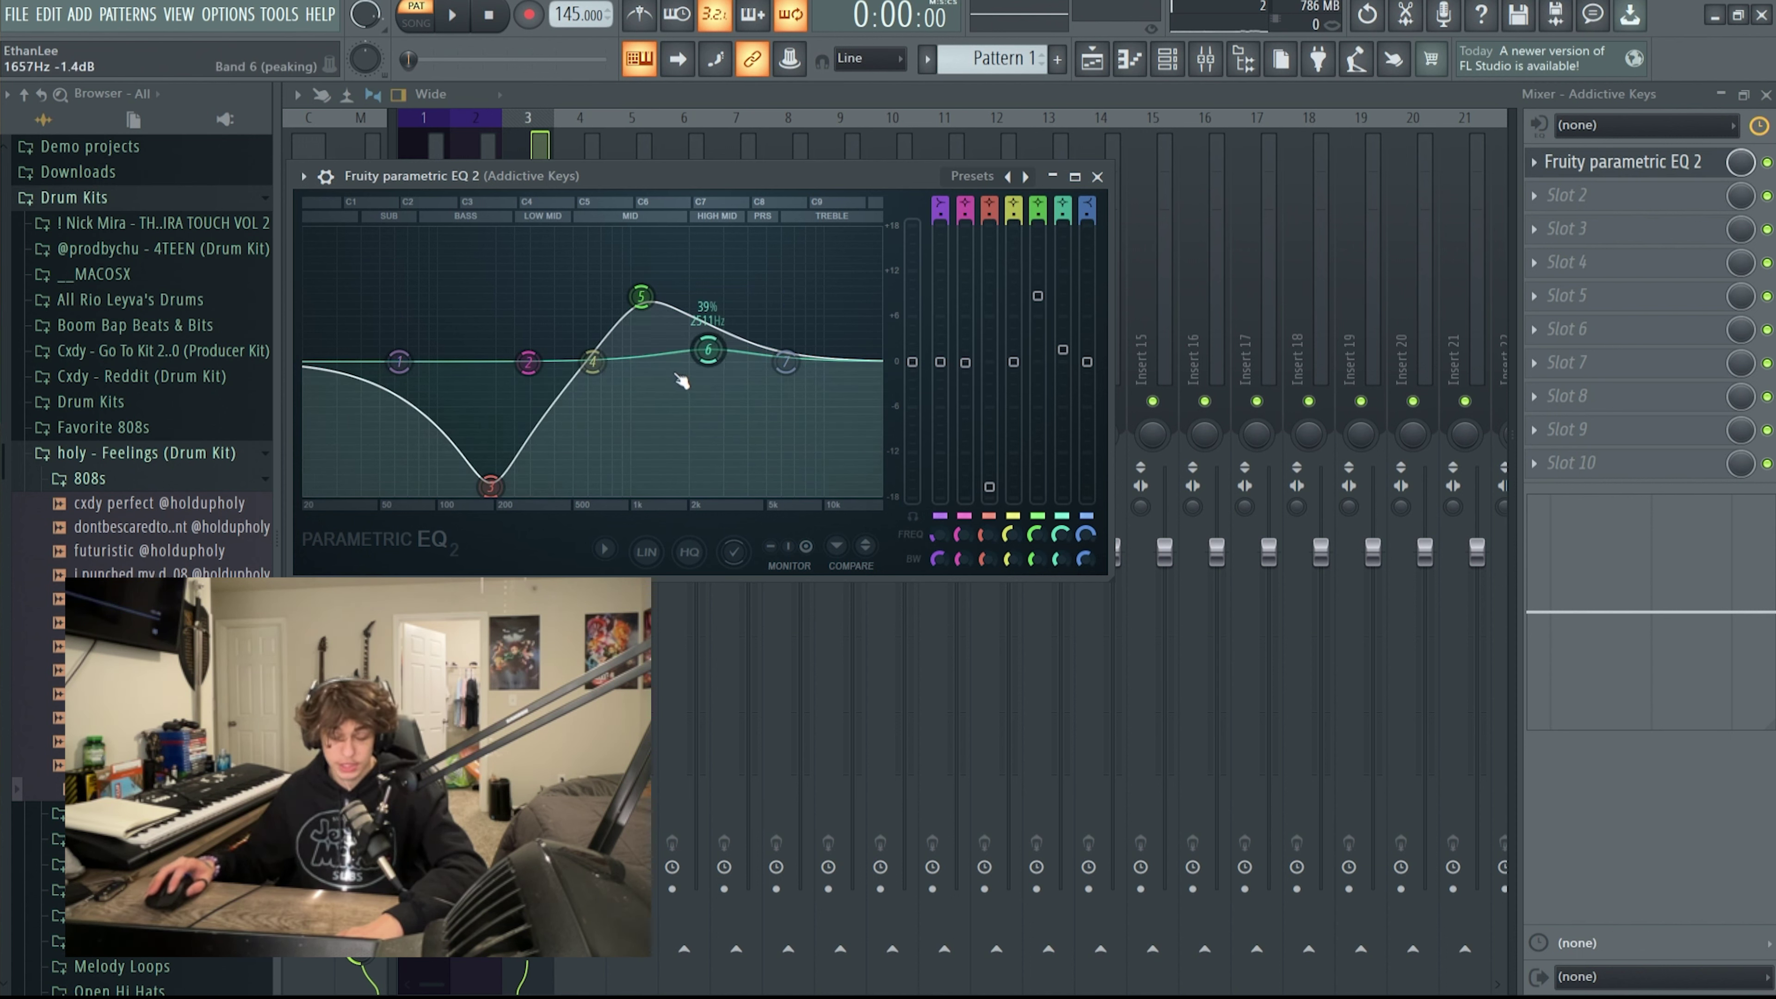
{"action": "left_click_drag", "start_coordinate": [640, 297], "coordinate": [643, 304]}
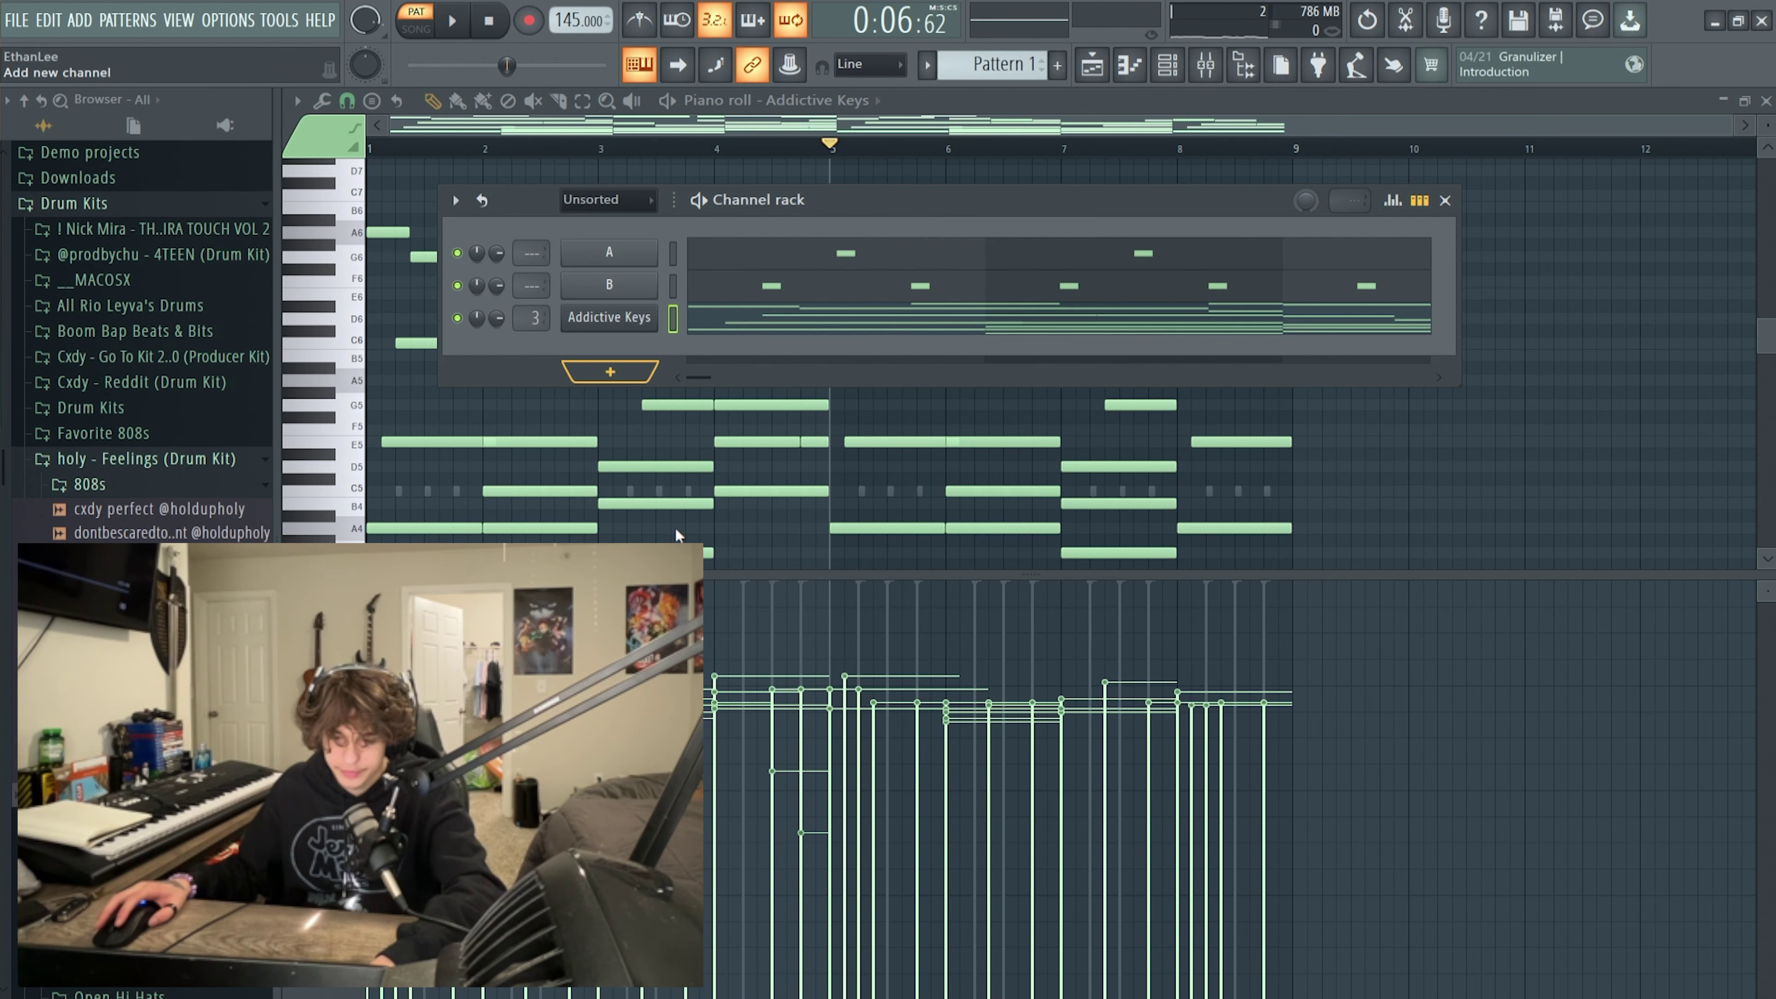
Load ElectraX64, add a bar-4 note to its part, and pan the channel slightly right.
{"action": "left_click", "coordinate": [674, 528]}
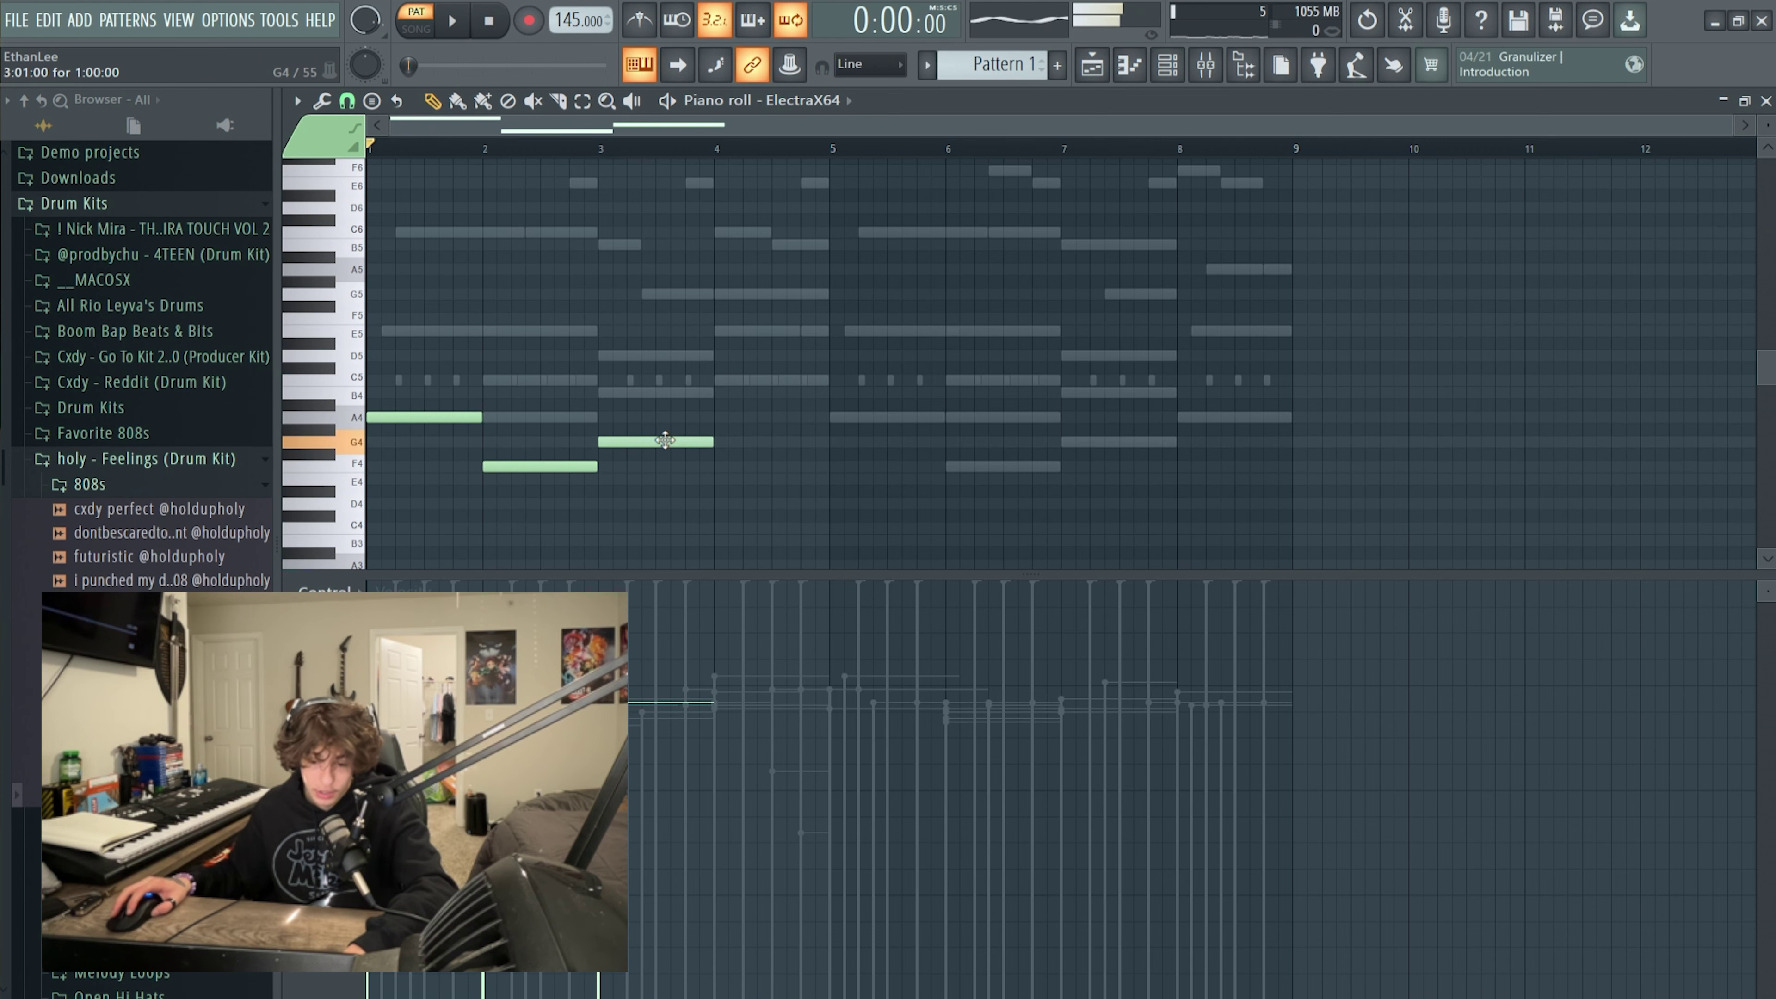
{"action": "left_click", "coordinate": [741, 381]}
{"action": "key", "text": "space"}
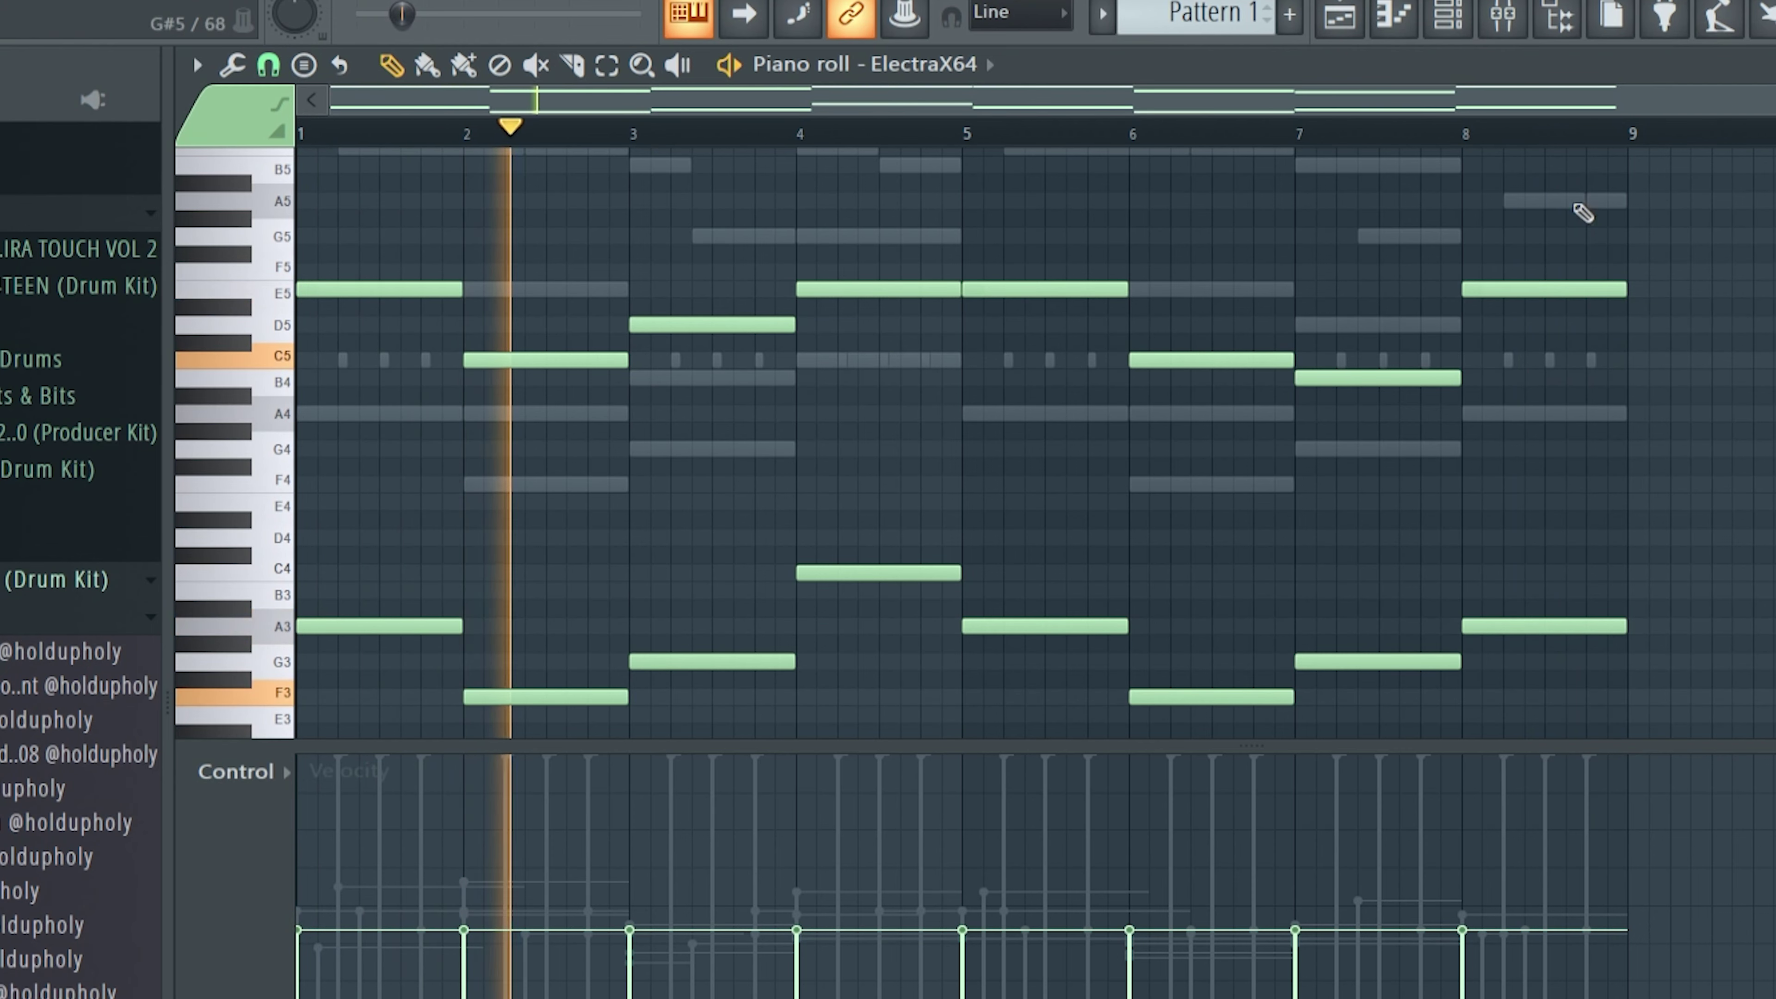
{"action": "key", "text": "F6"}
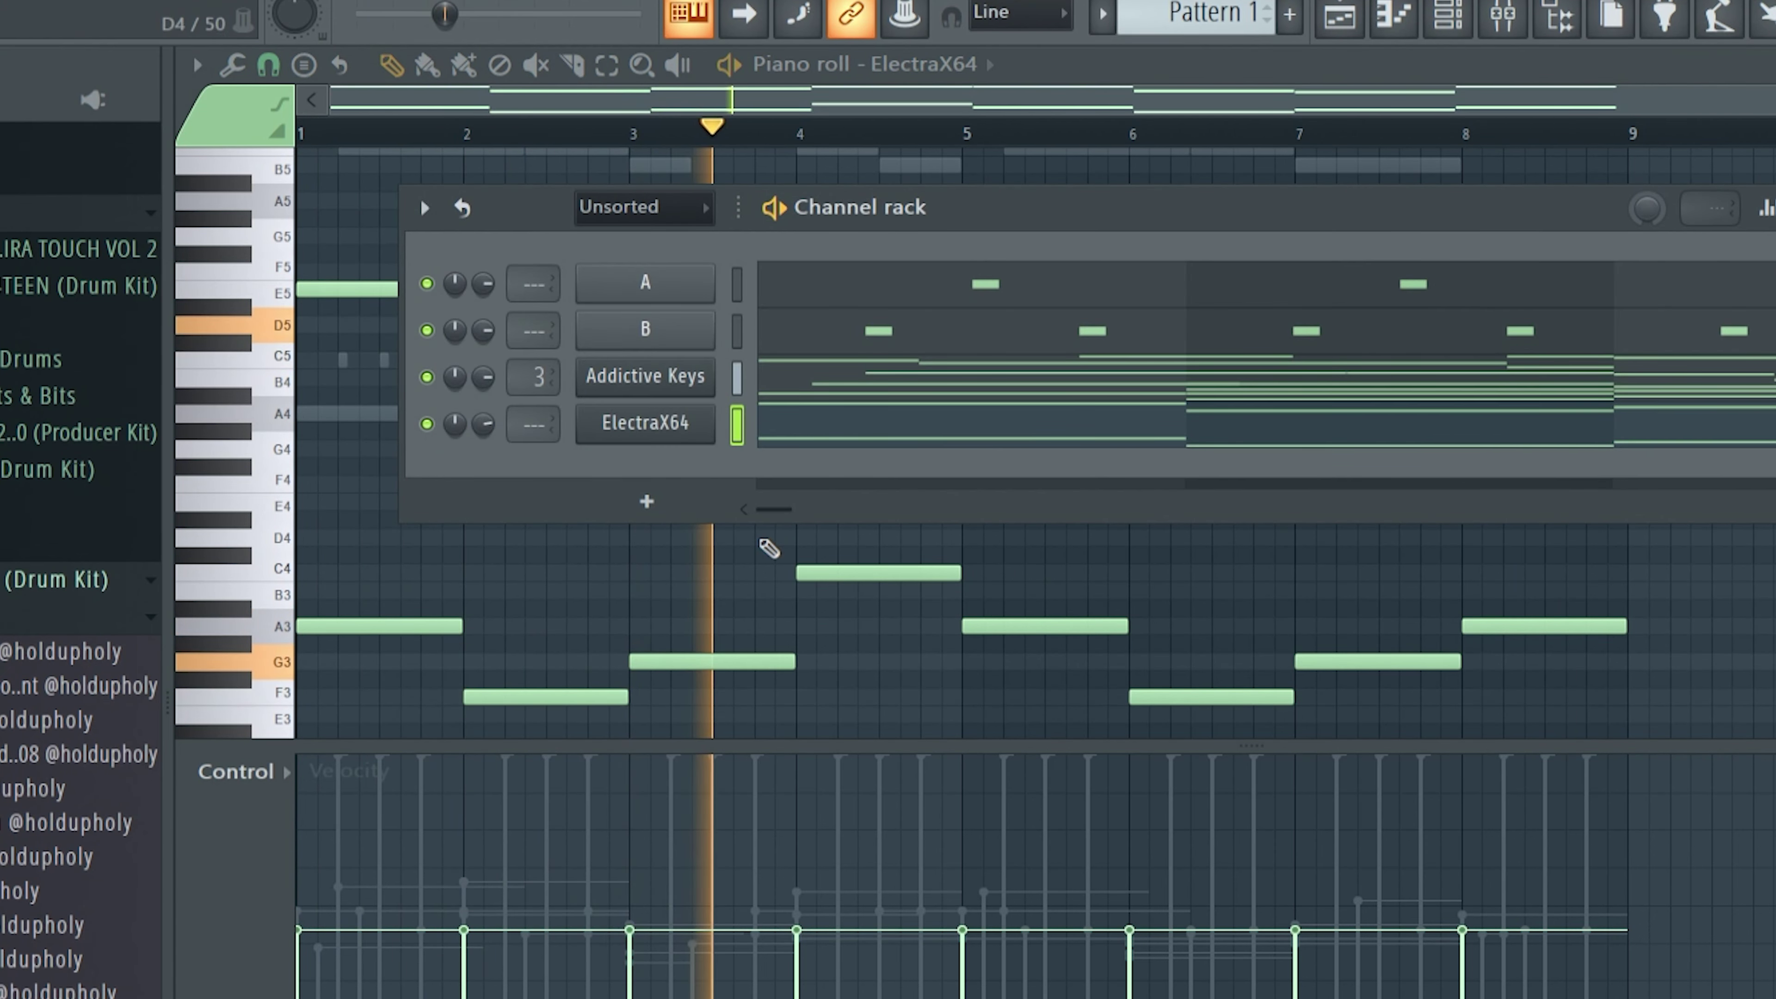
{"action": "left_click_drag", "start_coordinate": [482, 423], "coordinate": [482, 409]}
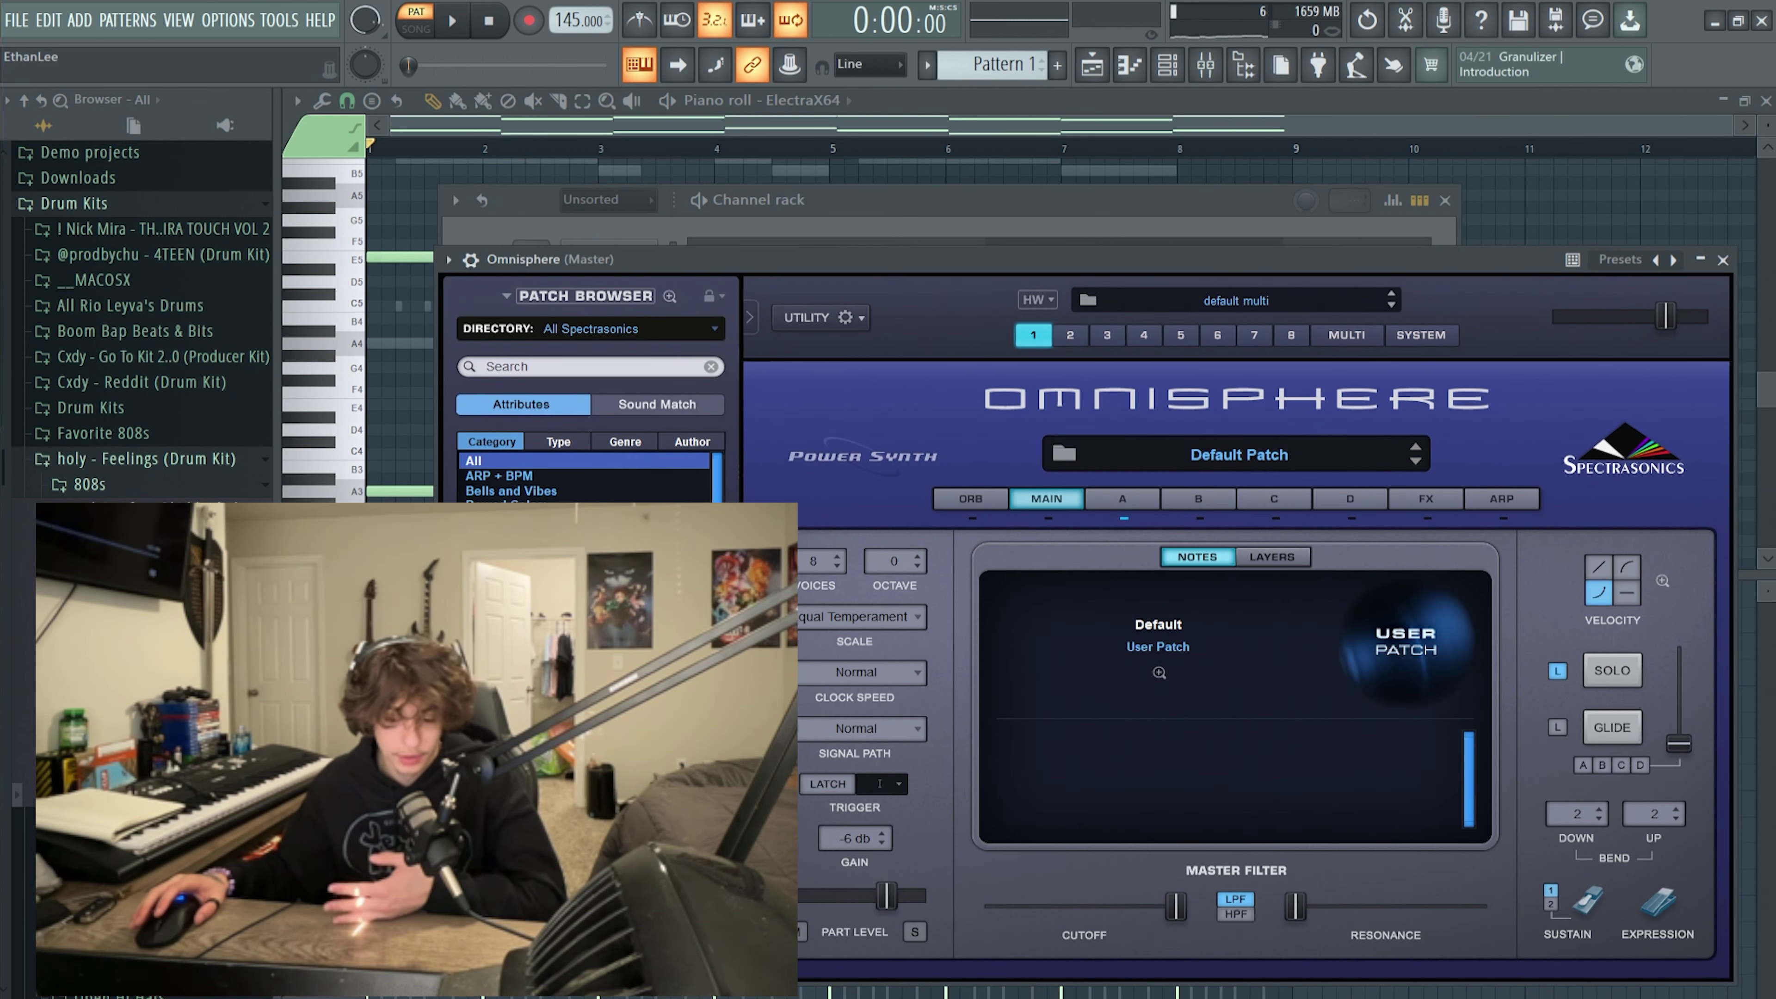
Move the Omnisphere window aside to see the channels, then bring its patch browser back.
{"action": "left_click_drag", "start_coordinate": [629, 259], "coordinate": [597, 490]}
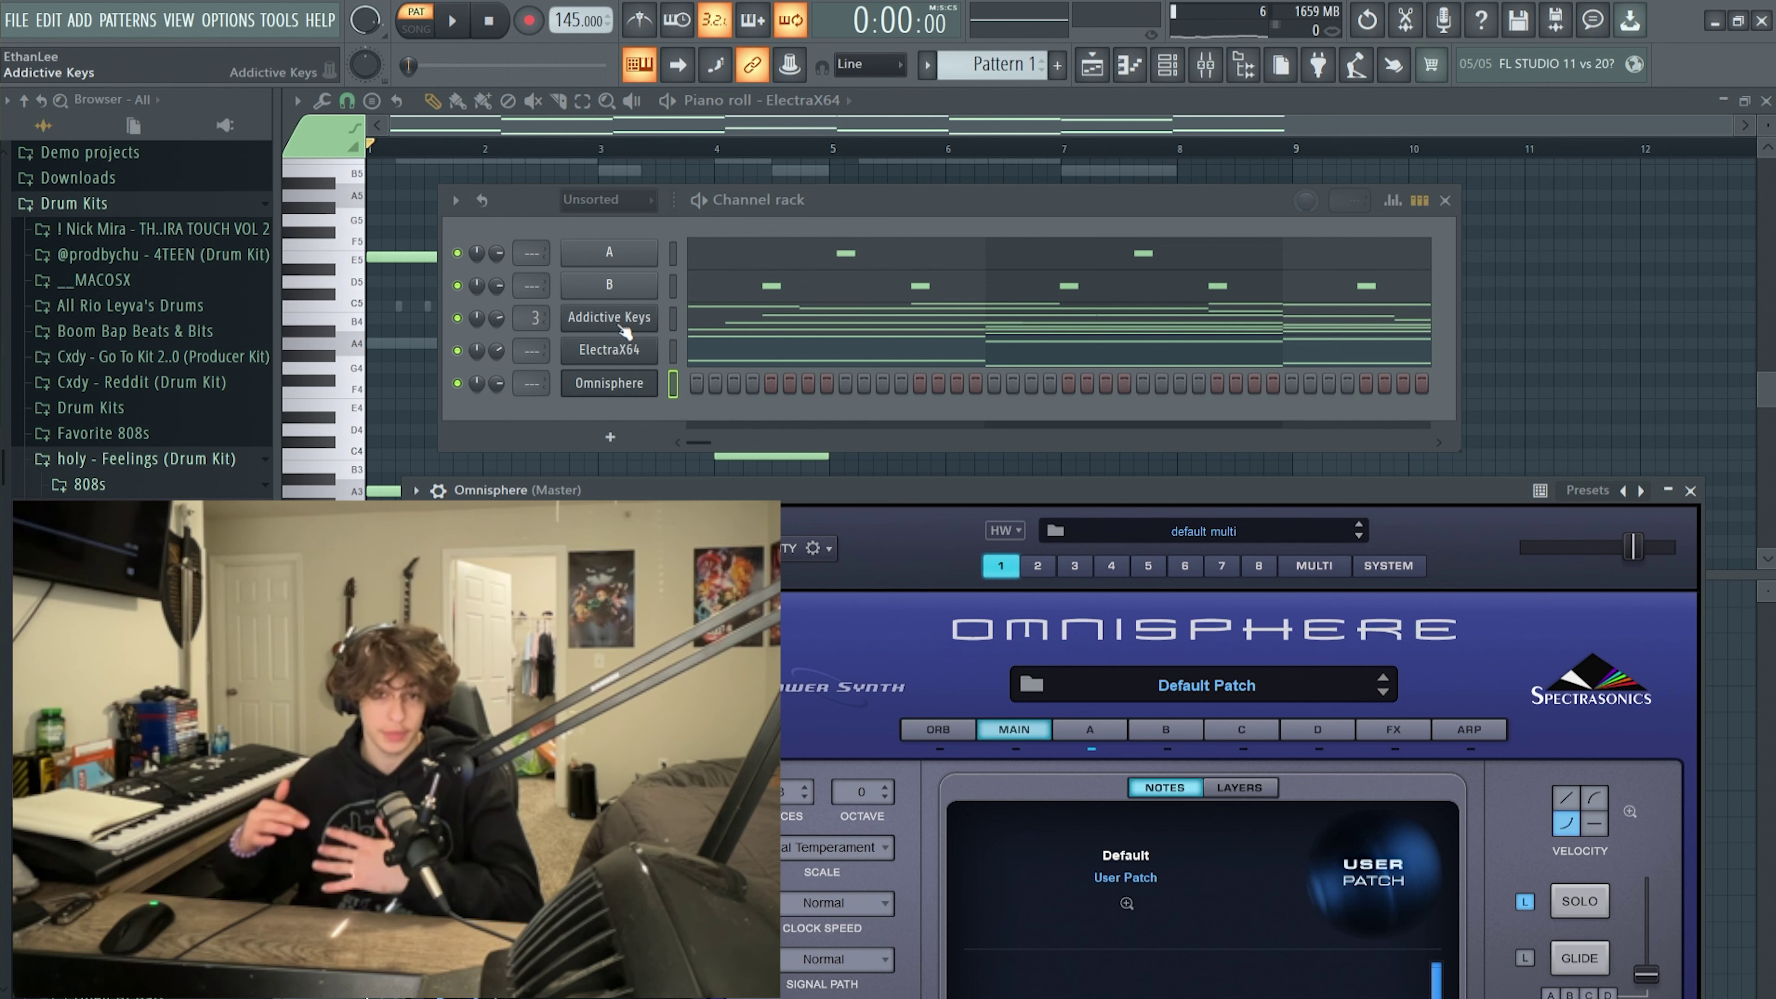
{"action": "left_click_drag", "start_coordinate": [918, 493], "coordinate": [883, 296]}
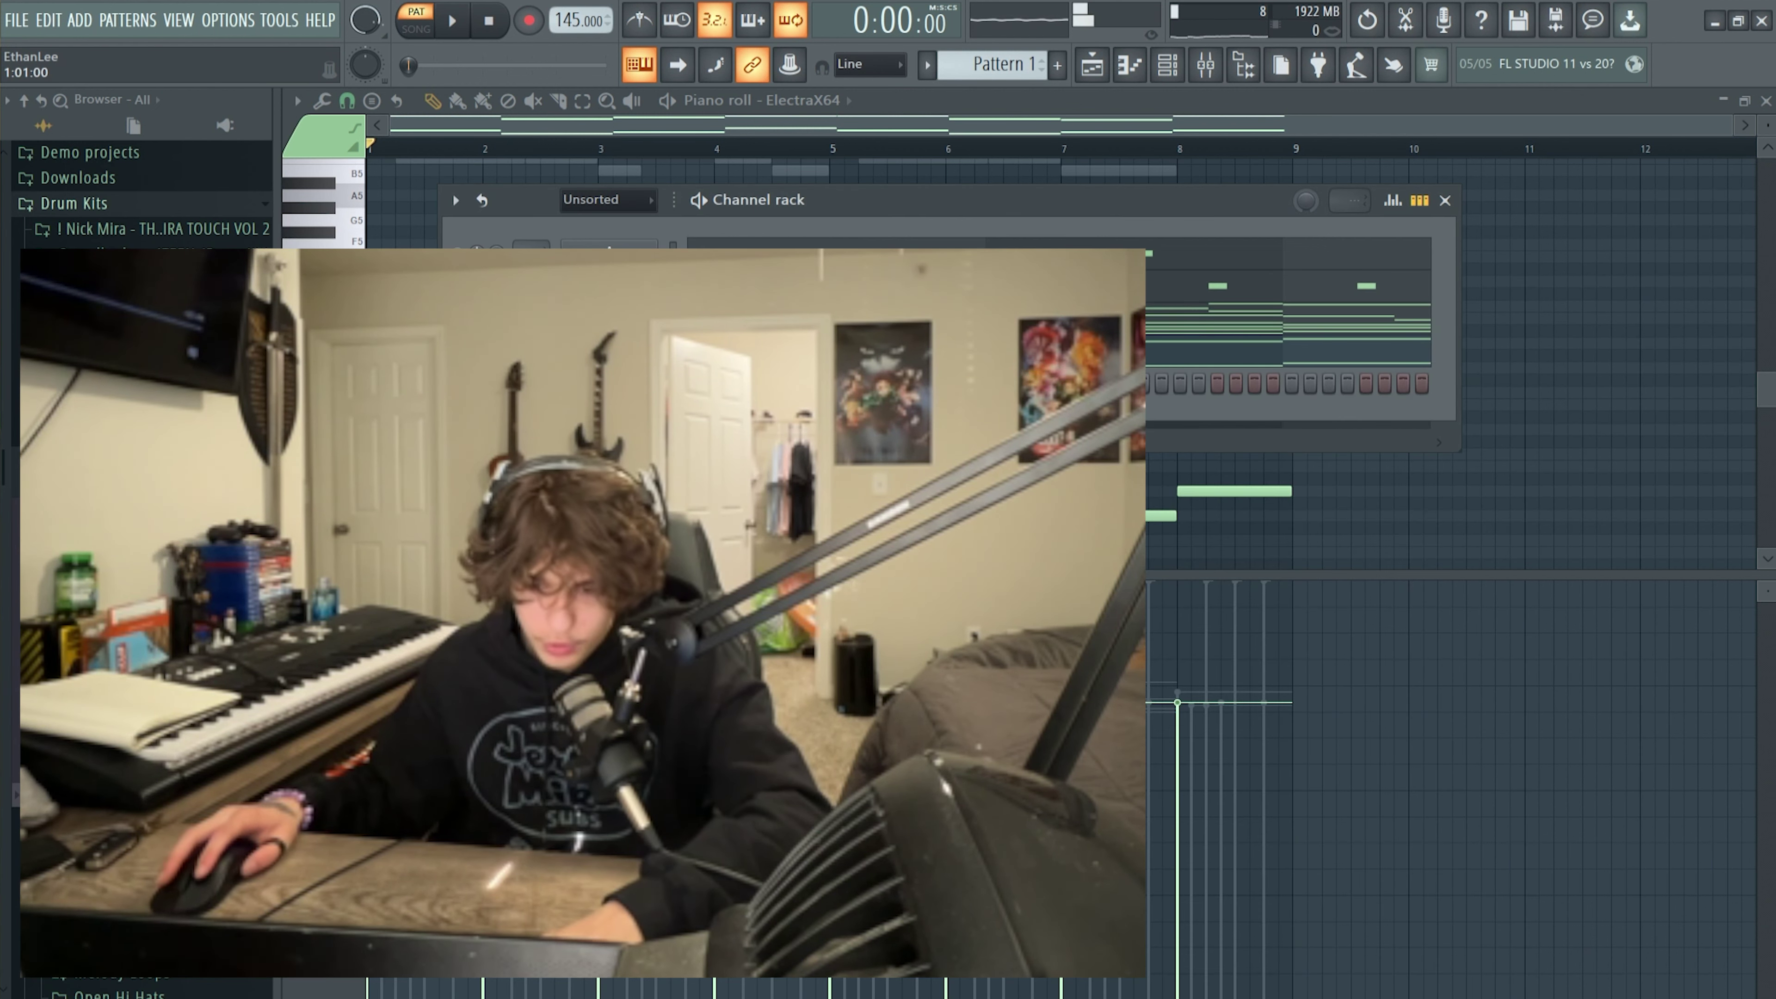
Play the pattern and transpose the Omnisphere notes up one octave in the piano roll.
{"action": "key", "text": "space"}
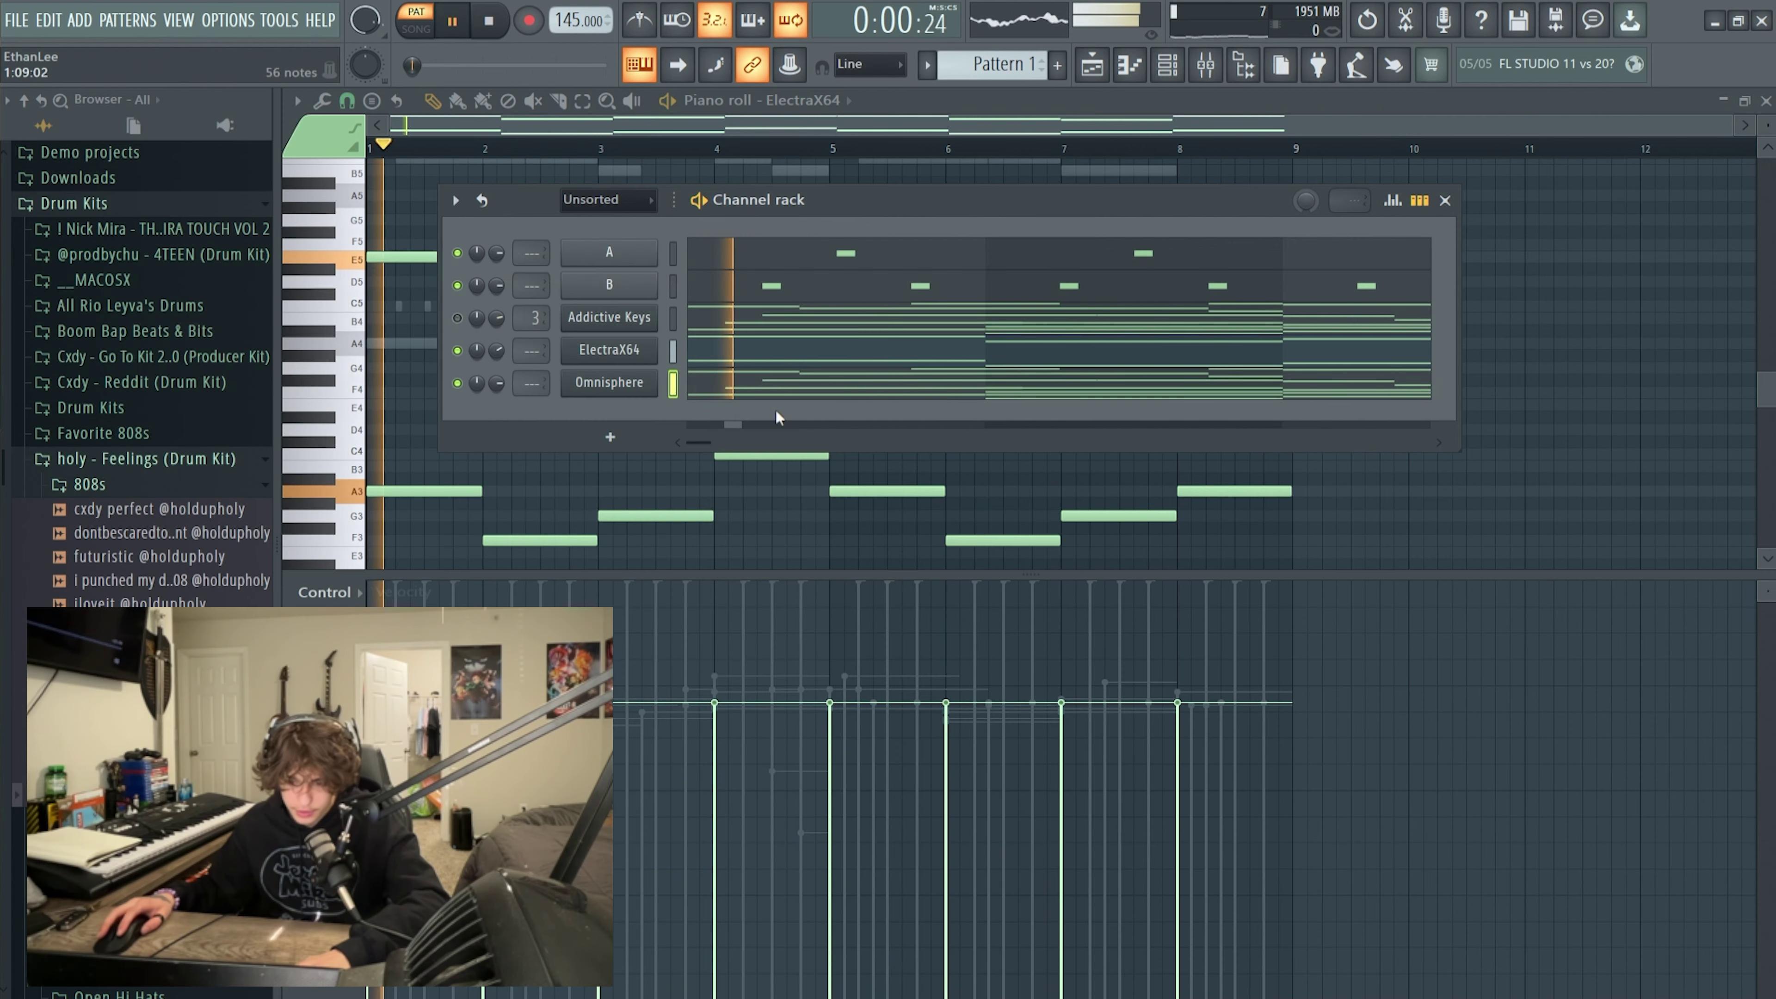
{"action": "scroll", "coordinate": [496, 383], "scroll_direction": "down", "scroll_amount": 3}
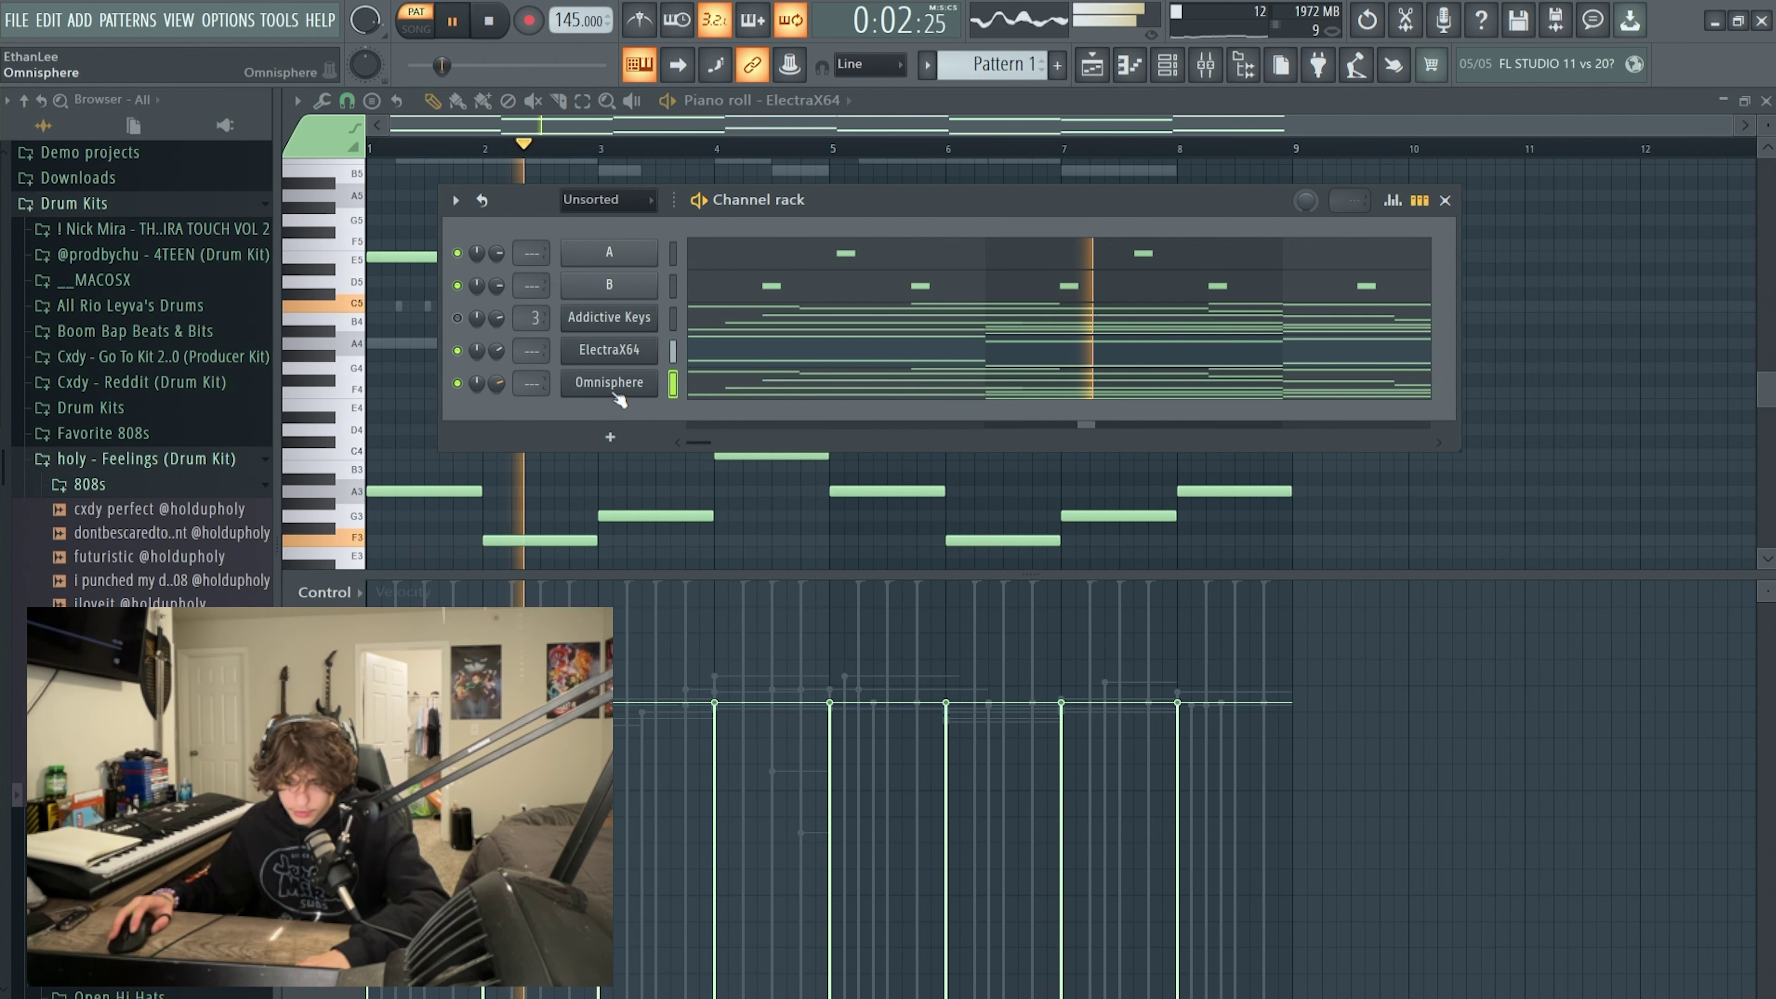
{"action": "left_click", "coordinate": [673, 384]}
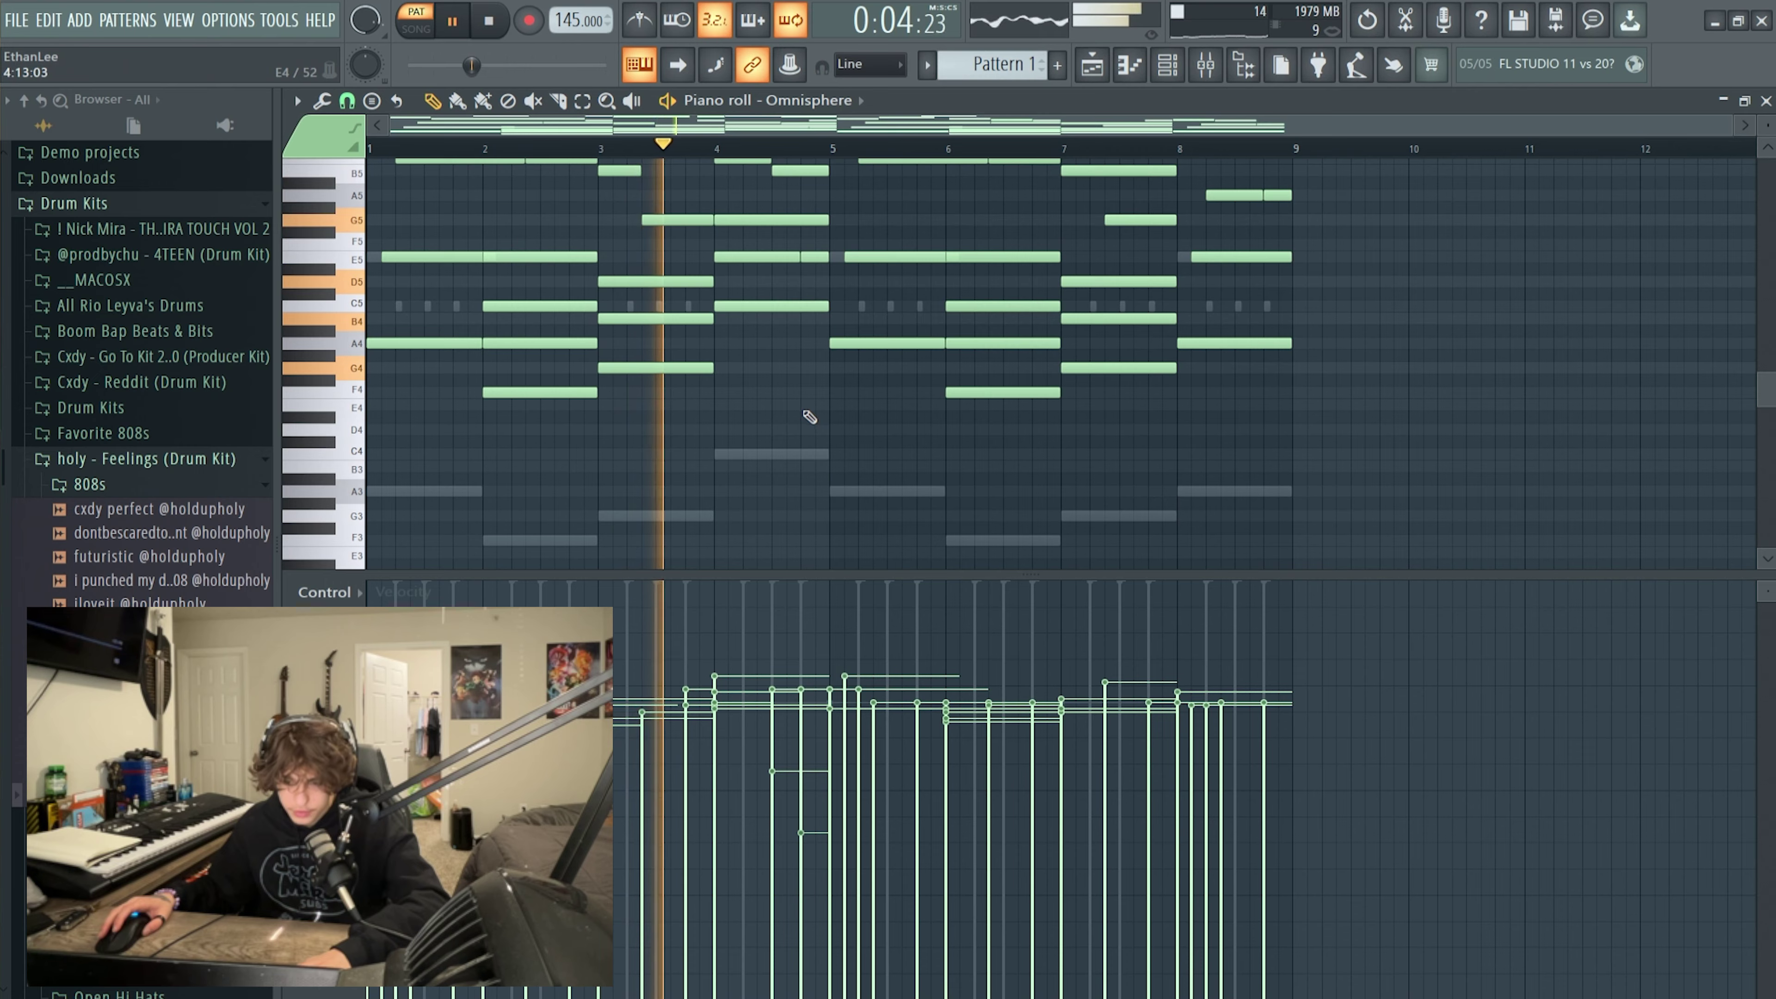
{"action": "scroll", "coordinate": [815, 417], "scroll_direction": "down", "scroll_amount": 1}
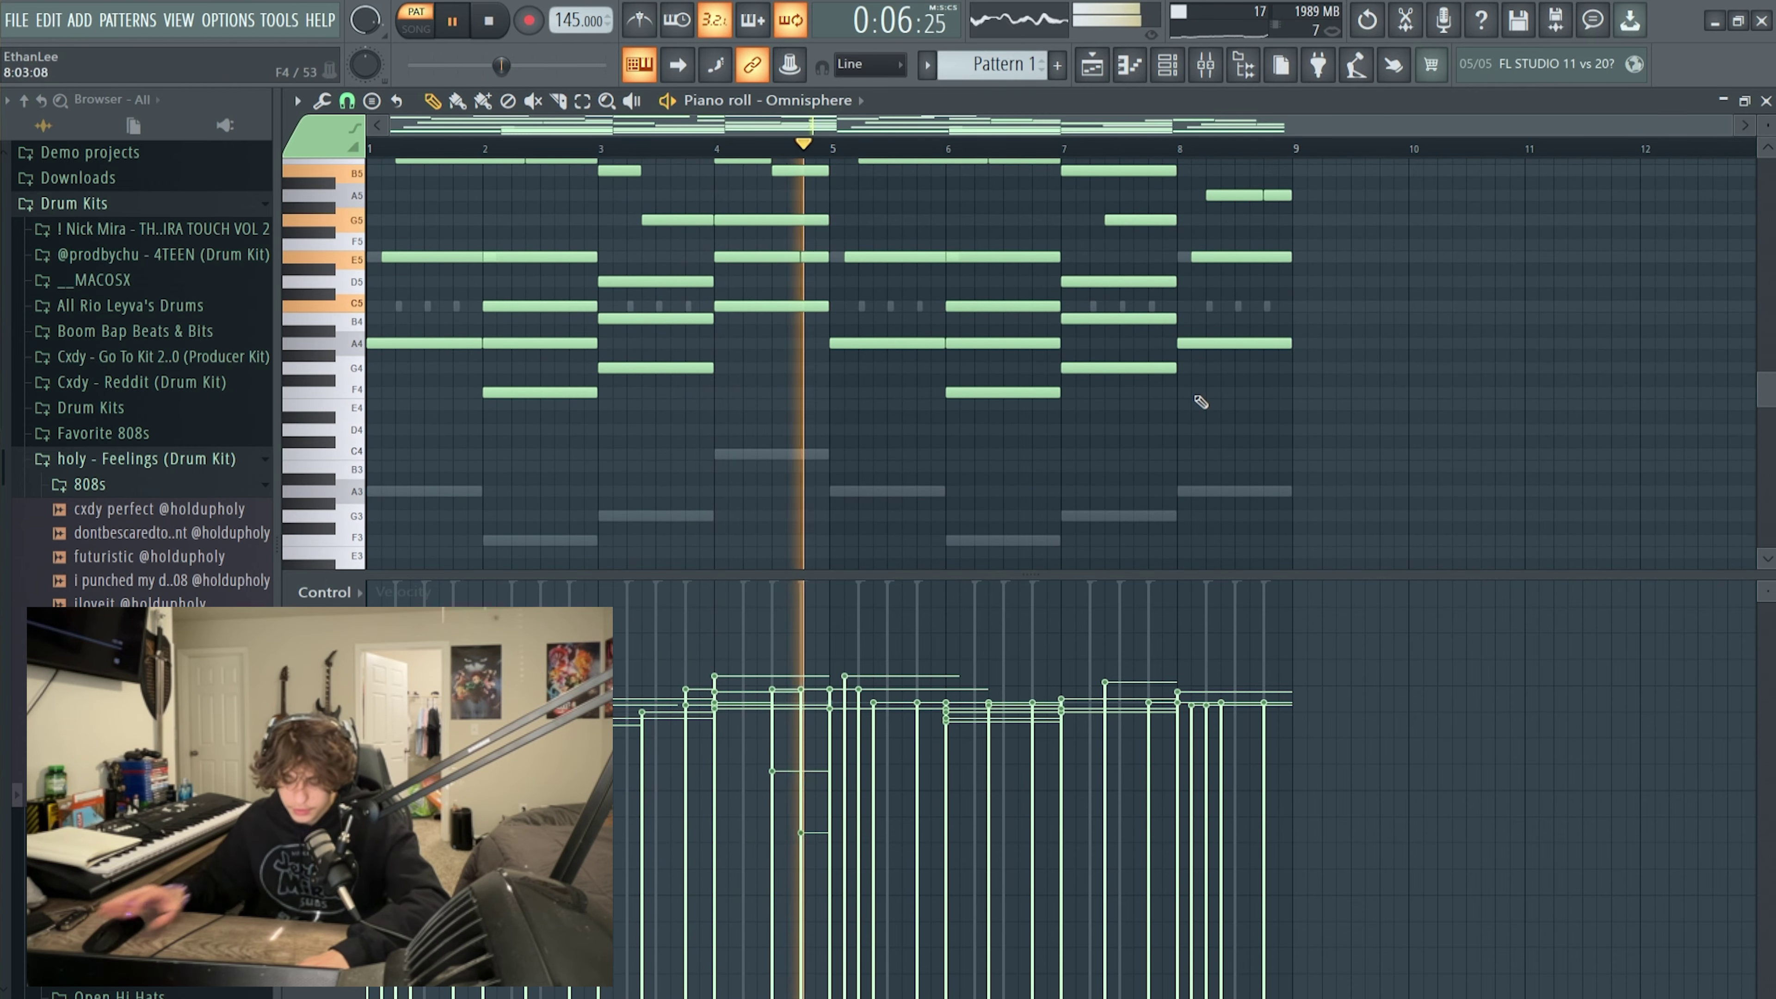
{"action": "key", "text": "ctrl+Up"}
Turn up Addictive Keys' volume and route ElectraX64 and Omnisphere to mixer inserts 4 and 5.
{"action": "key", "text": "F6"}
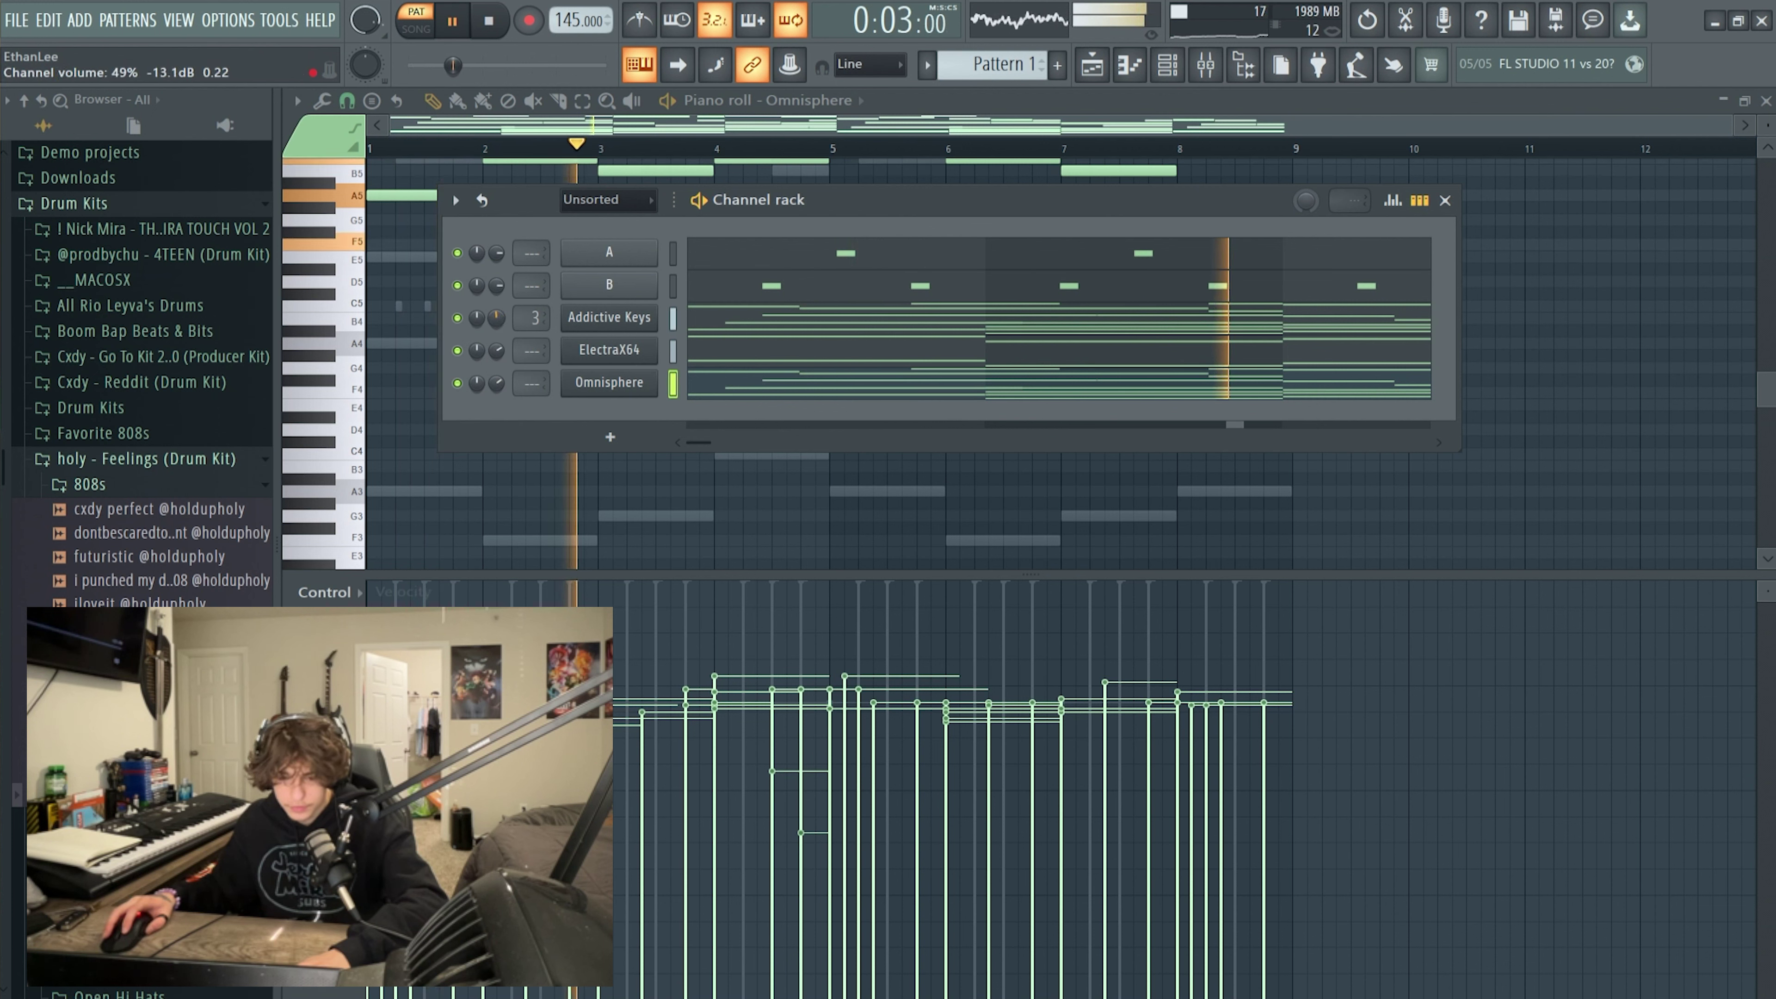
{"action": "mouse_move", "coordinate": [500, 322]}
{"action": "left_mouse_down"}
{"action": "mouse_move", "coordinate": [499, 305]}
{"action": "mouse_move", "coordinate": [501, 323]}
{"action": "left_mouse_up"}
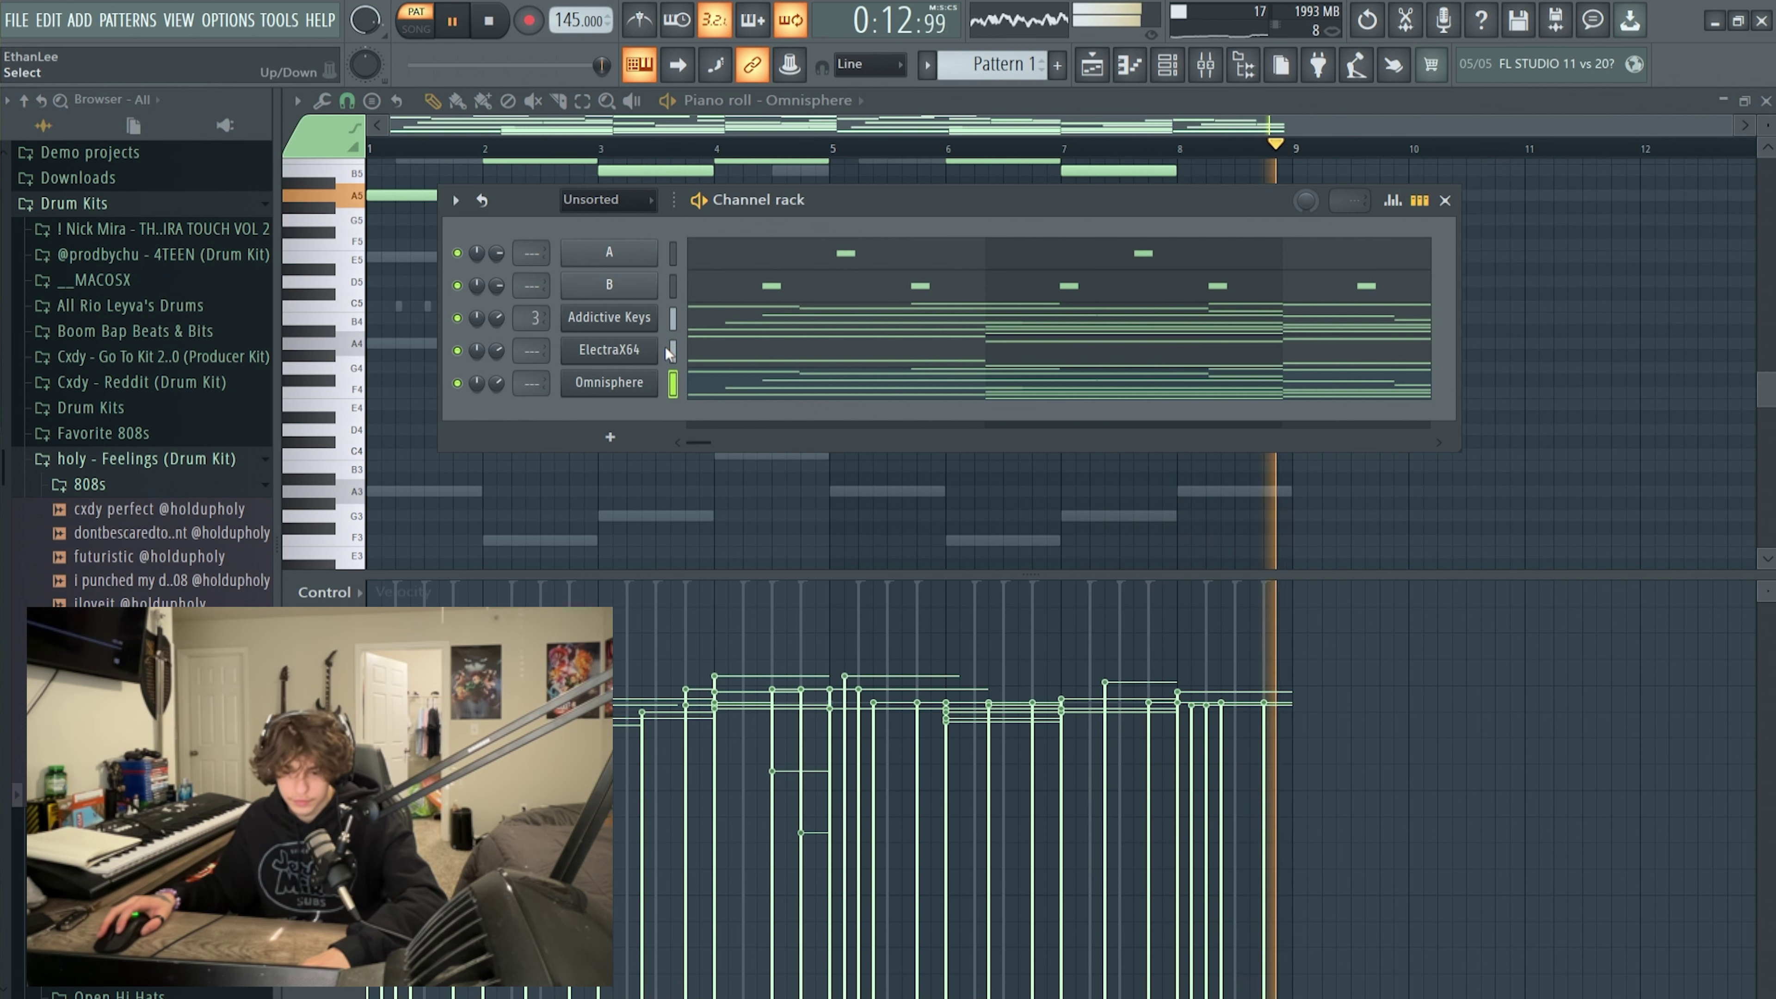
{"action": "left_click_drag", "start_coordinate": [673, 350], "coordinate": [672, 401]}
{"action": "key", "text": "ctrl+l"}
{"action": "key", "text": "space"}
Load EQ 2 and Fruity Delay 3 on insert 3, Fruity Reeverb 2 and Wider on insert 4, EQ 2 on insert 5.
{"action": "key", "text": "F6"}
{"action": "left_click", "coordinate": [581, 391]}
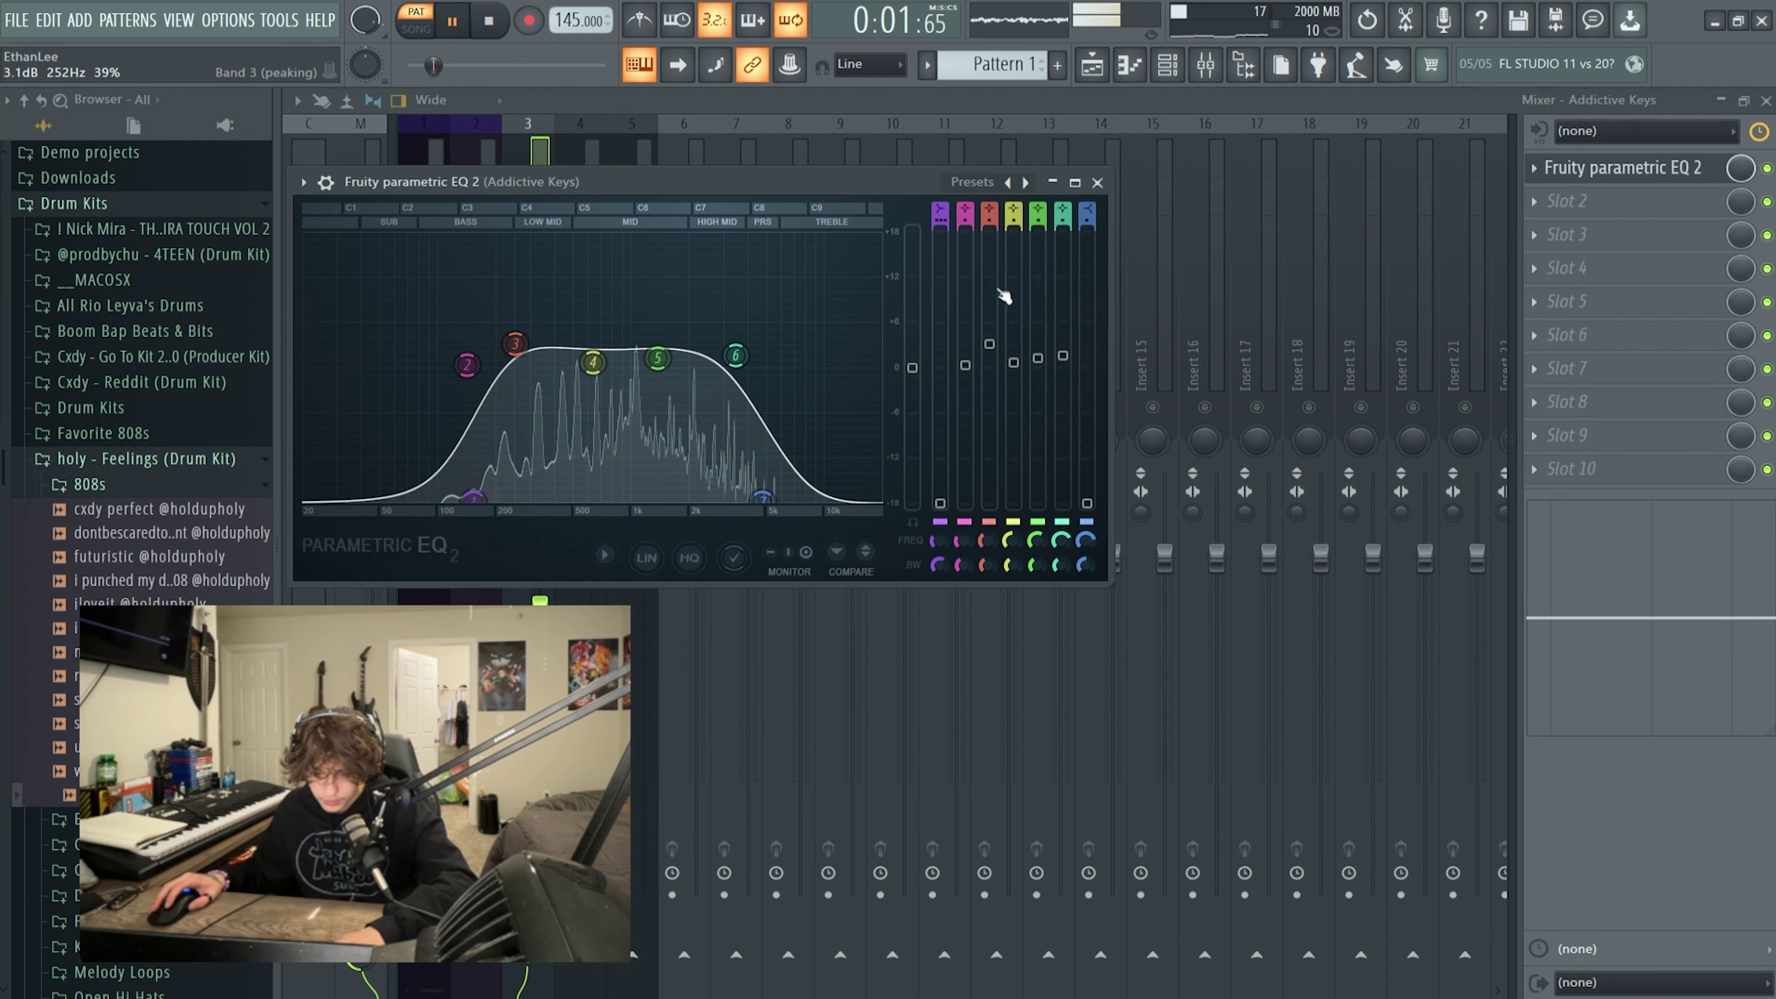
{"action": "key", "text": "Escape"}
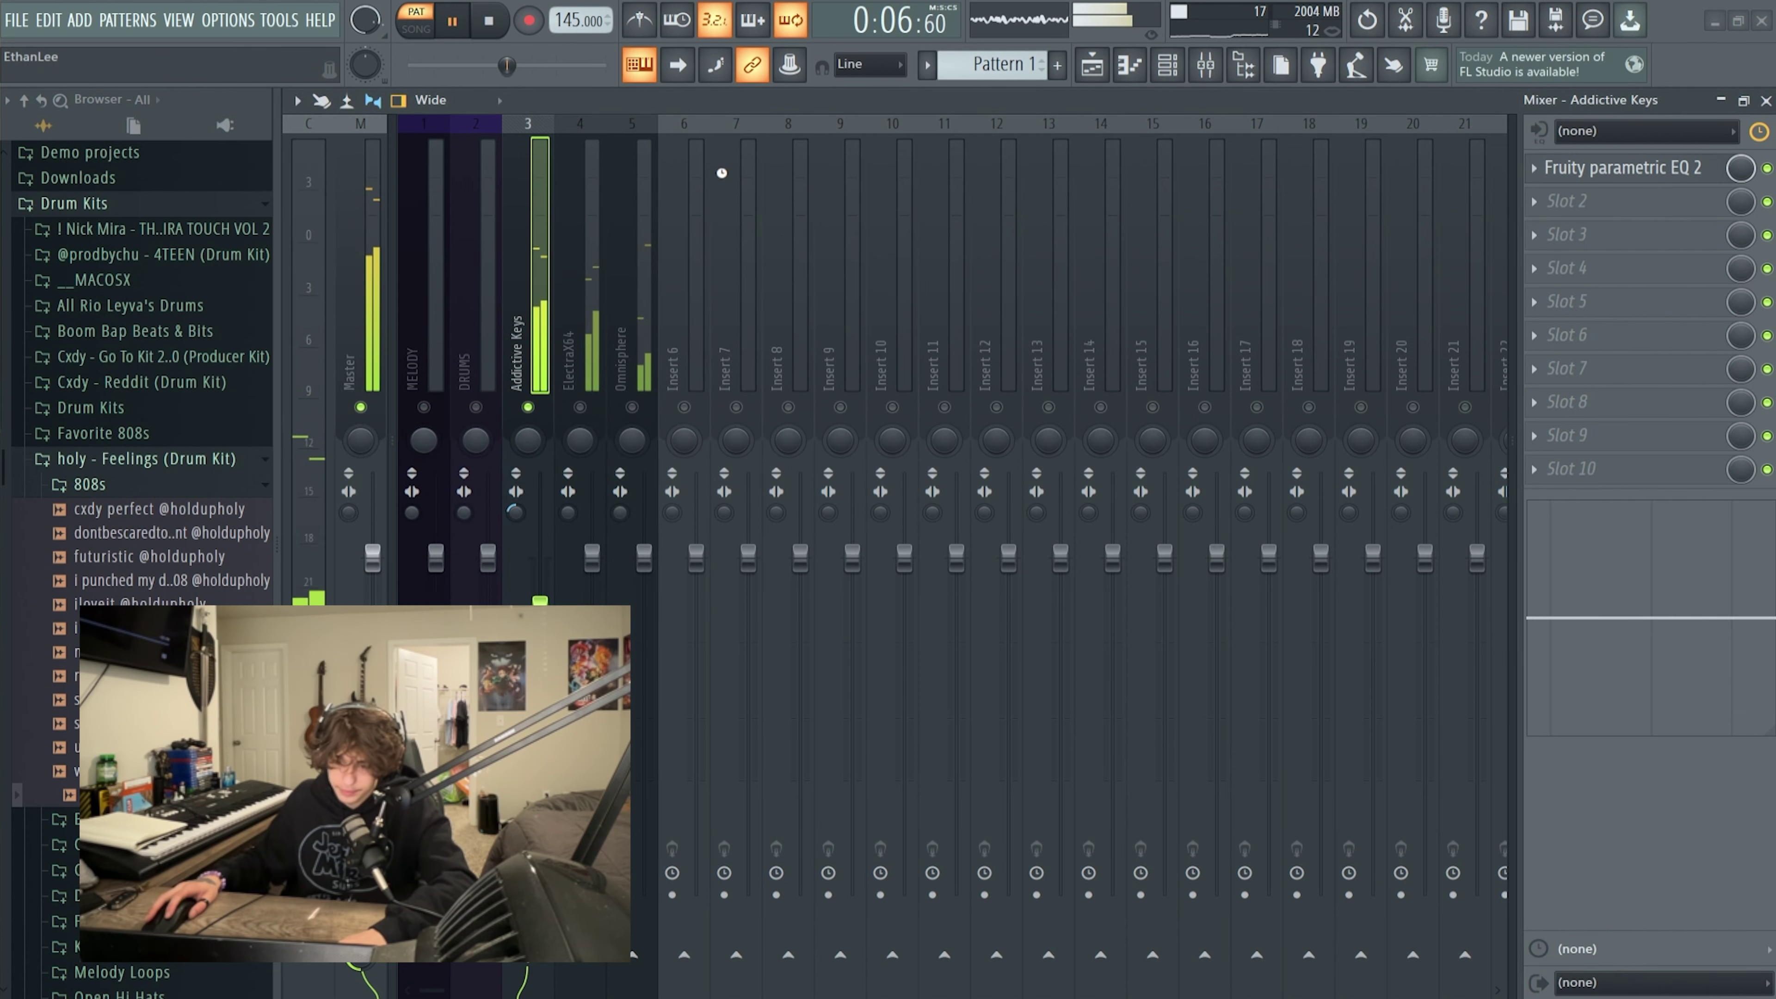
{"action": "left_click", "coordinate": [1182, 210]}
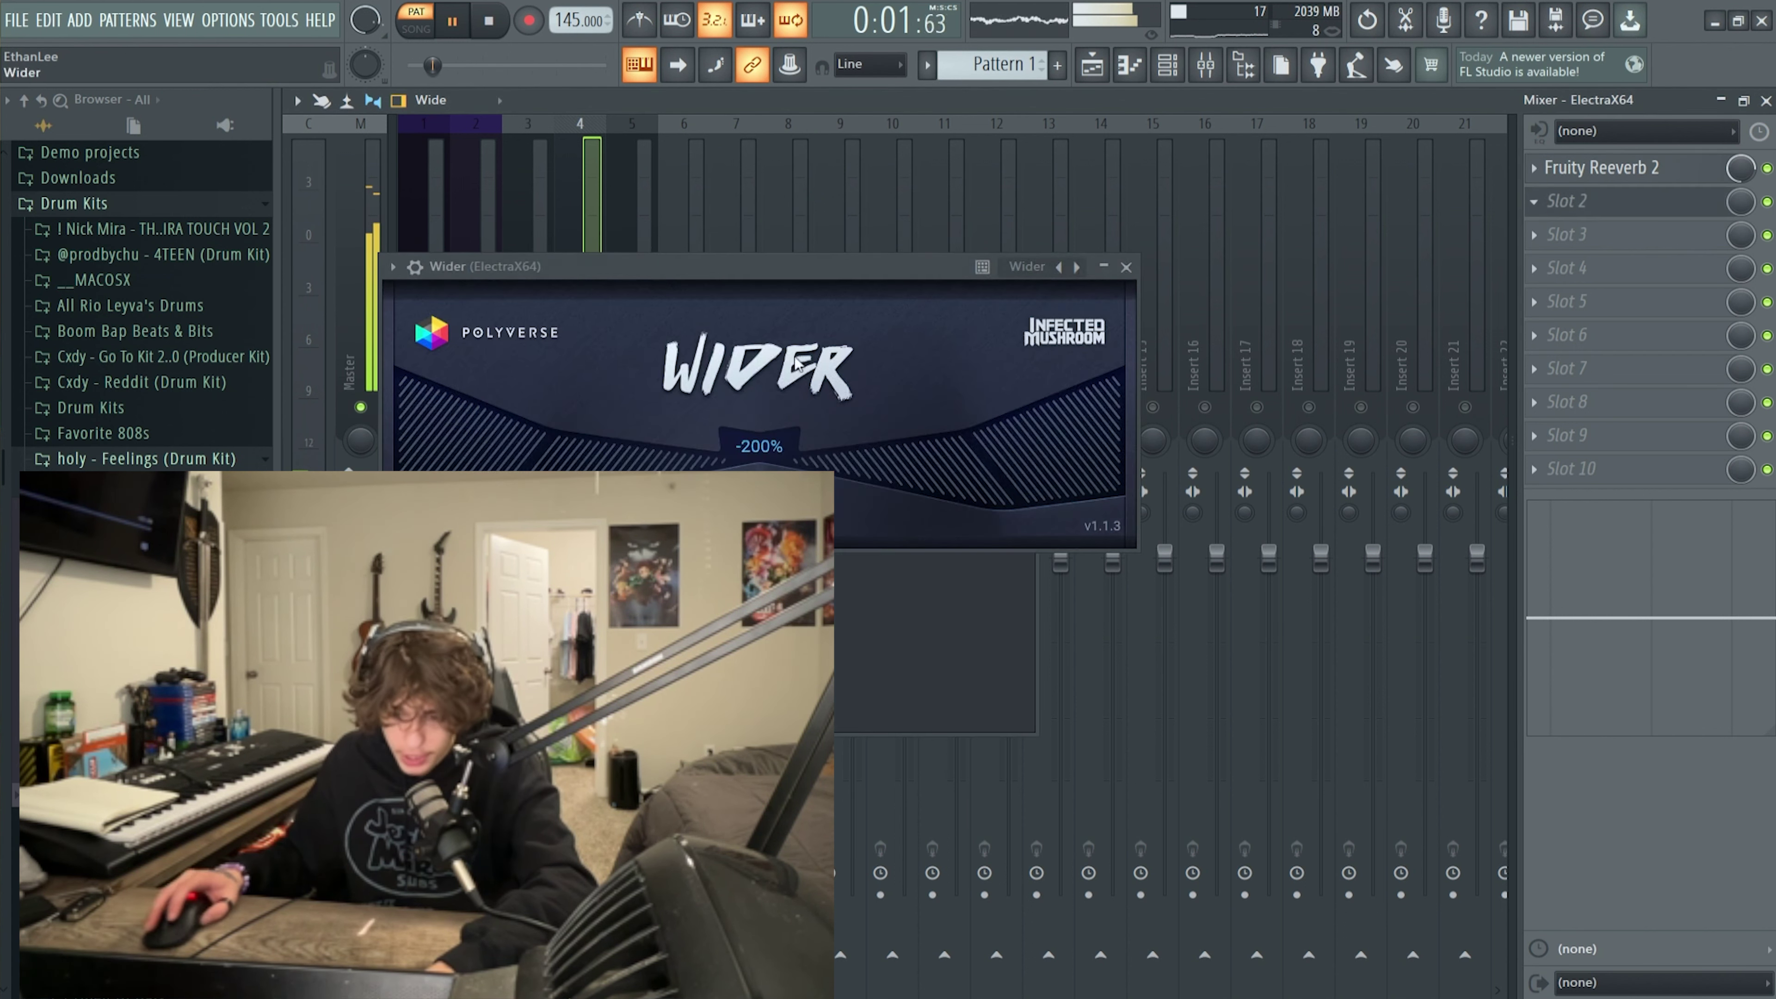
{"action": "left_click", "coordinate": [1125, 266]}
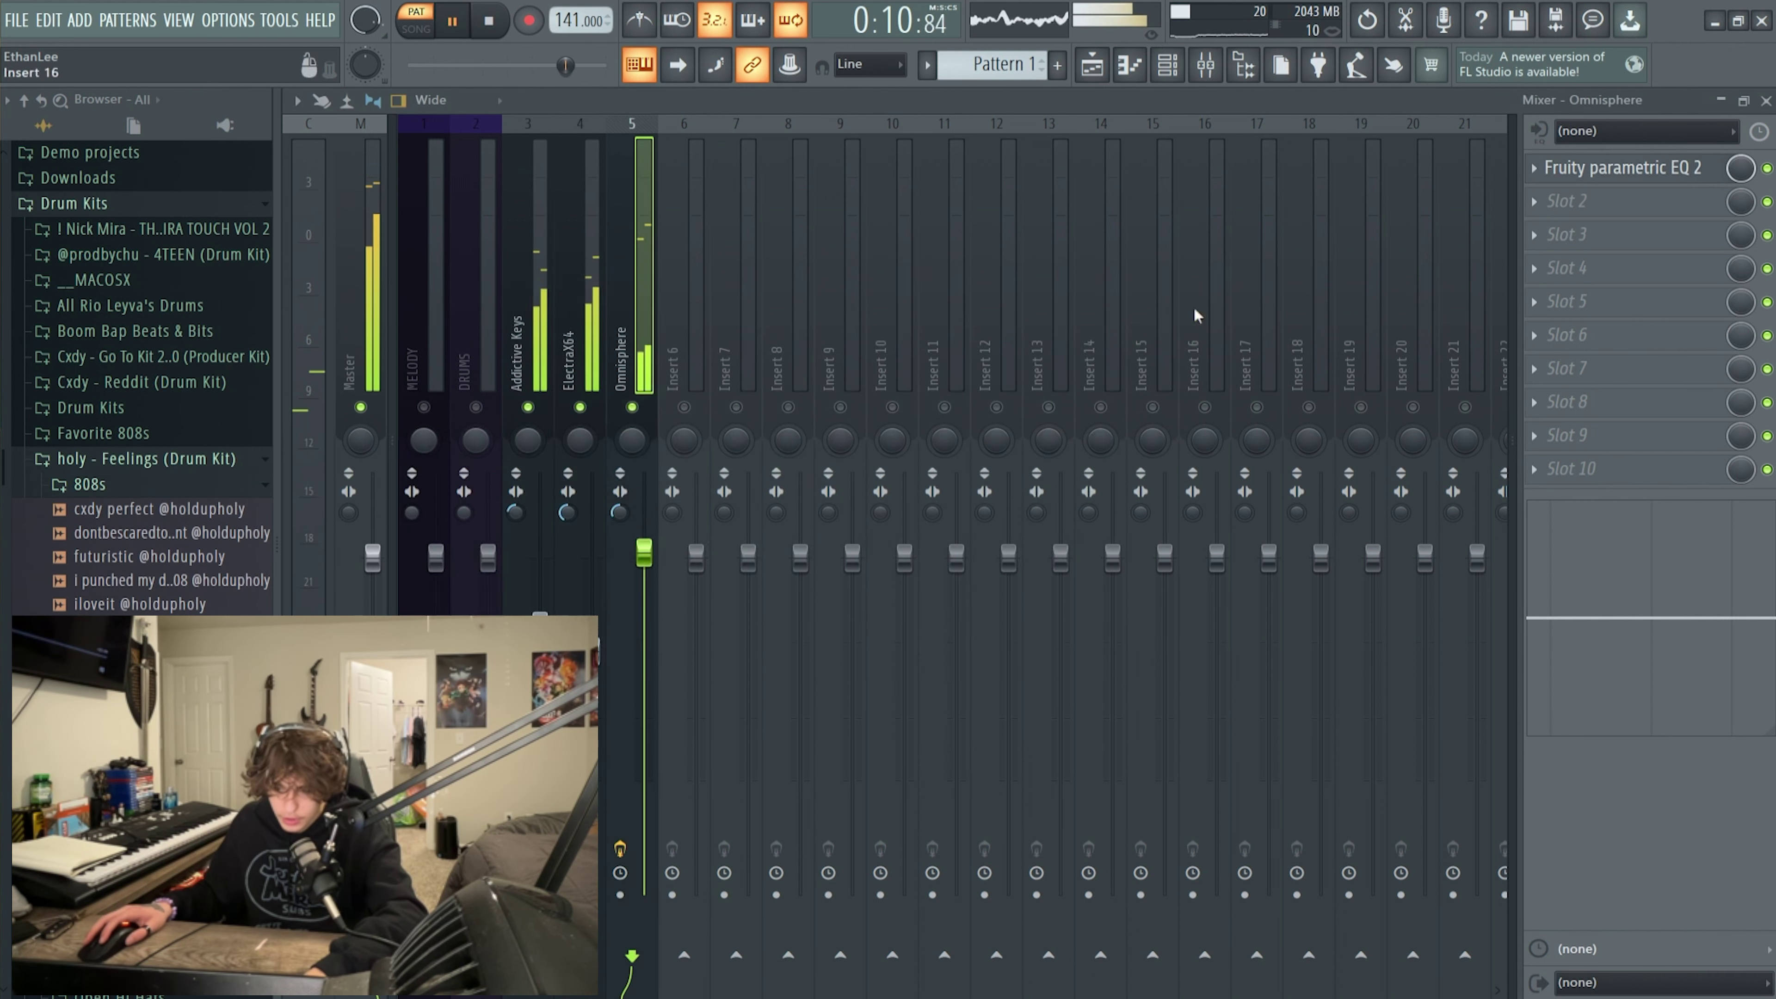
Raise the high shelf (band 7) on Omnisphere's Fruity parametric EQ 2.
{"action": "left_click", "coordinate": [1587, 168]}
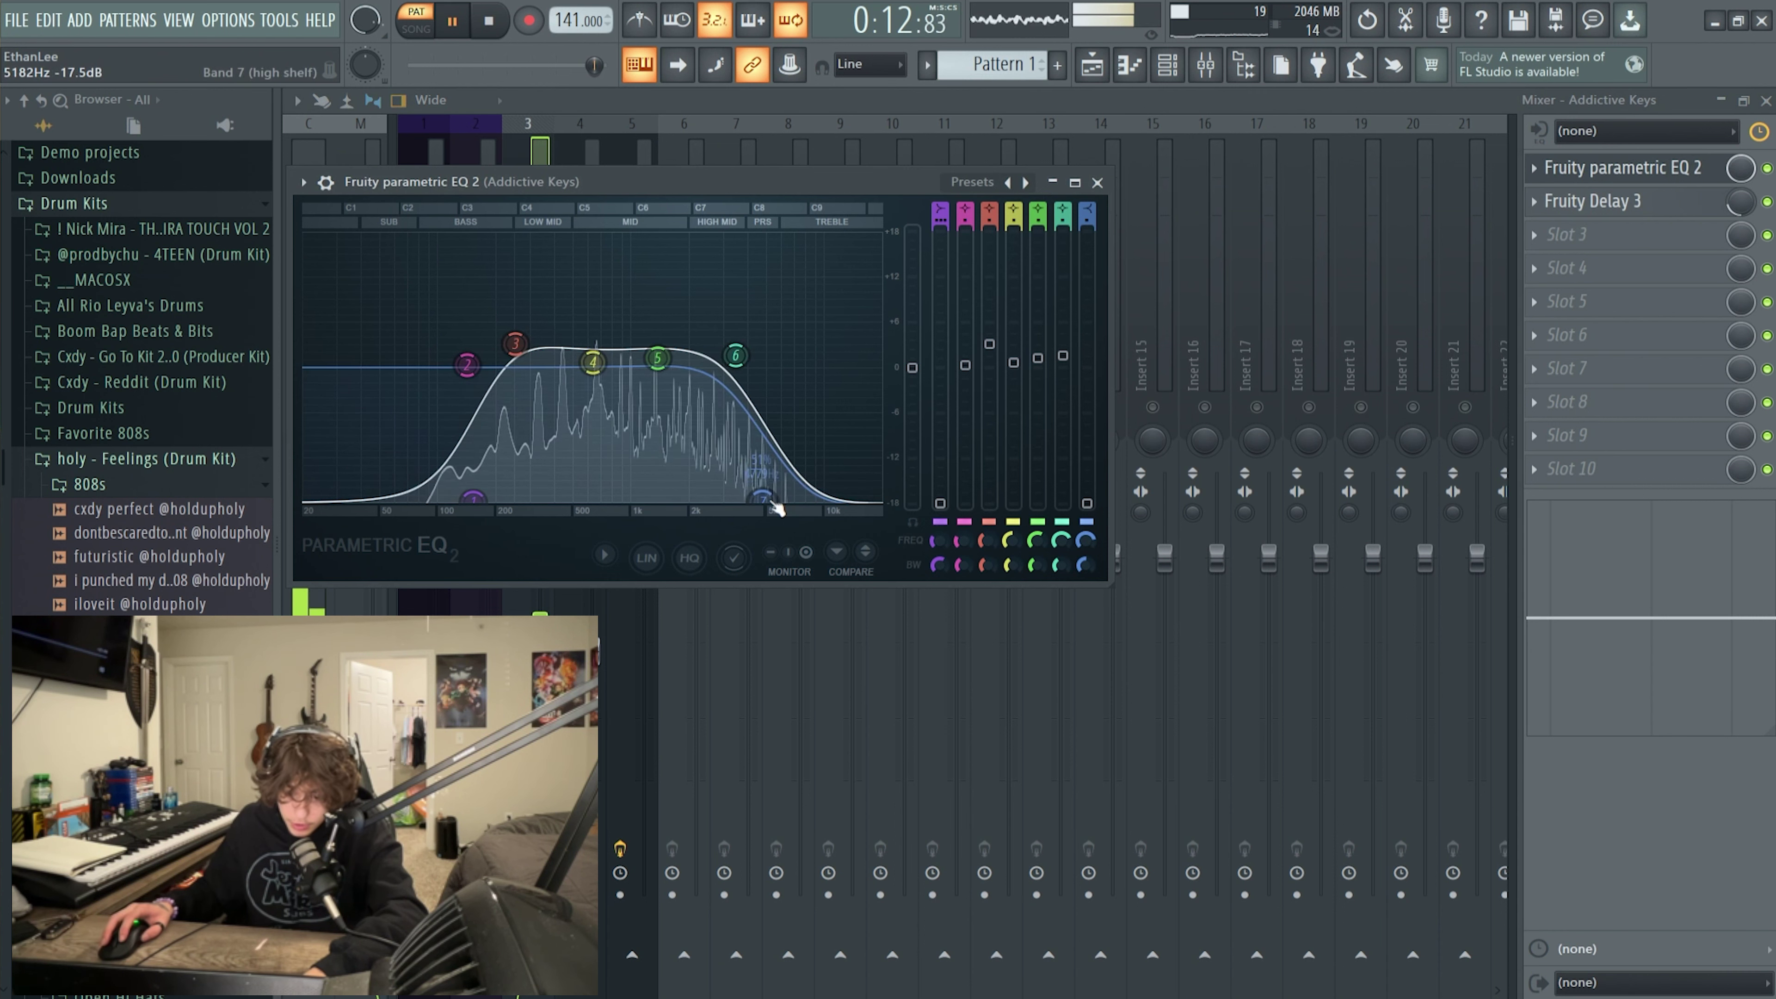
{"action": "left_click", "coordinate": [1104, 174]}
{"action": "key", "text": "Right"}
{"action": "key", "text": "Right"}
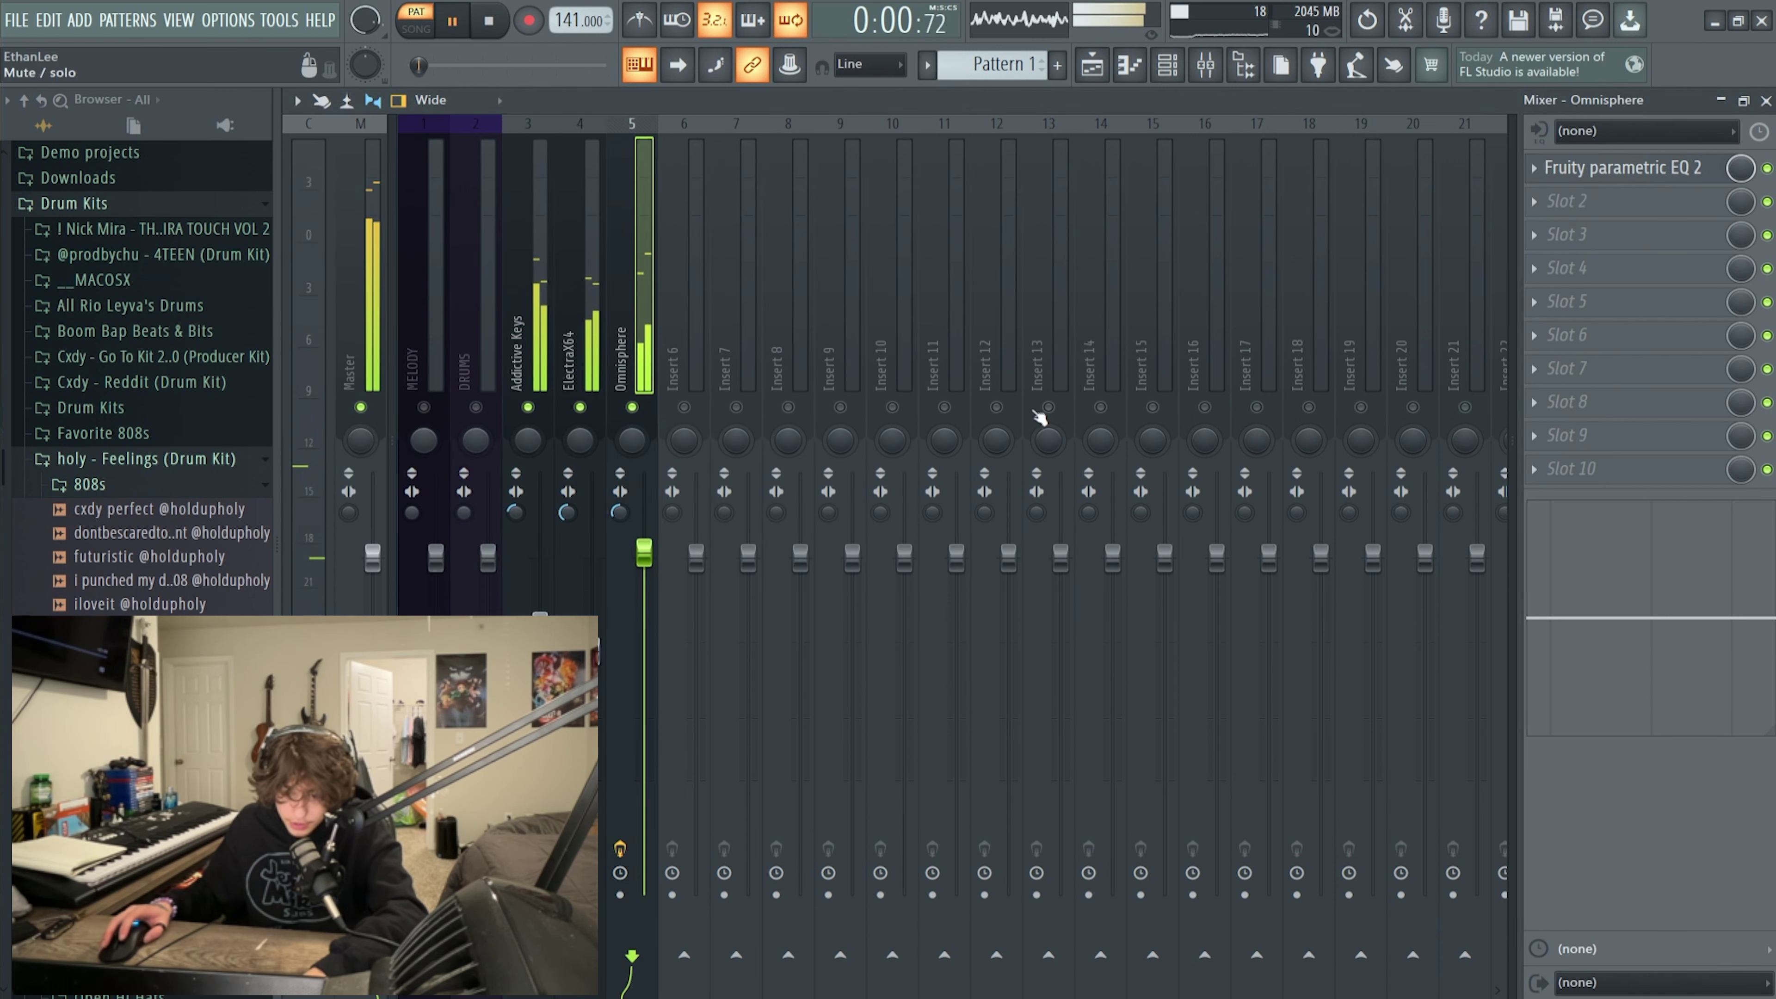
{"action": "left_click", "coordinate": [1655, 175]}
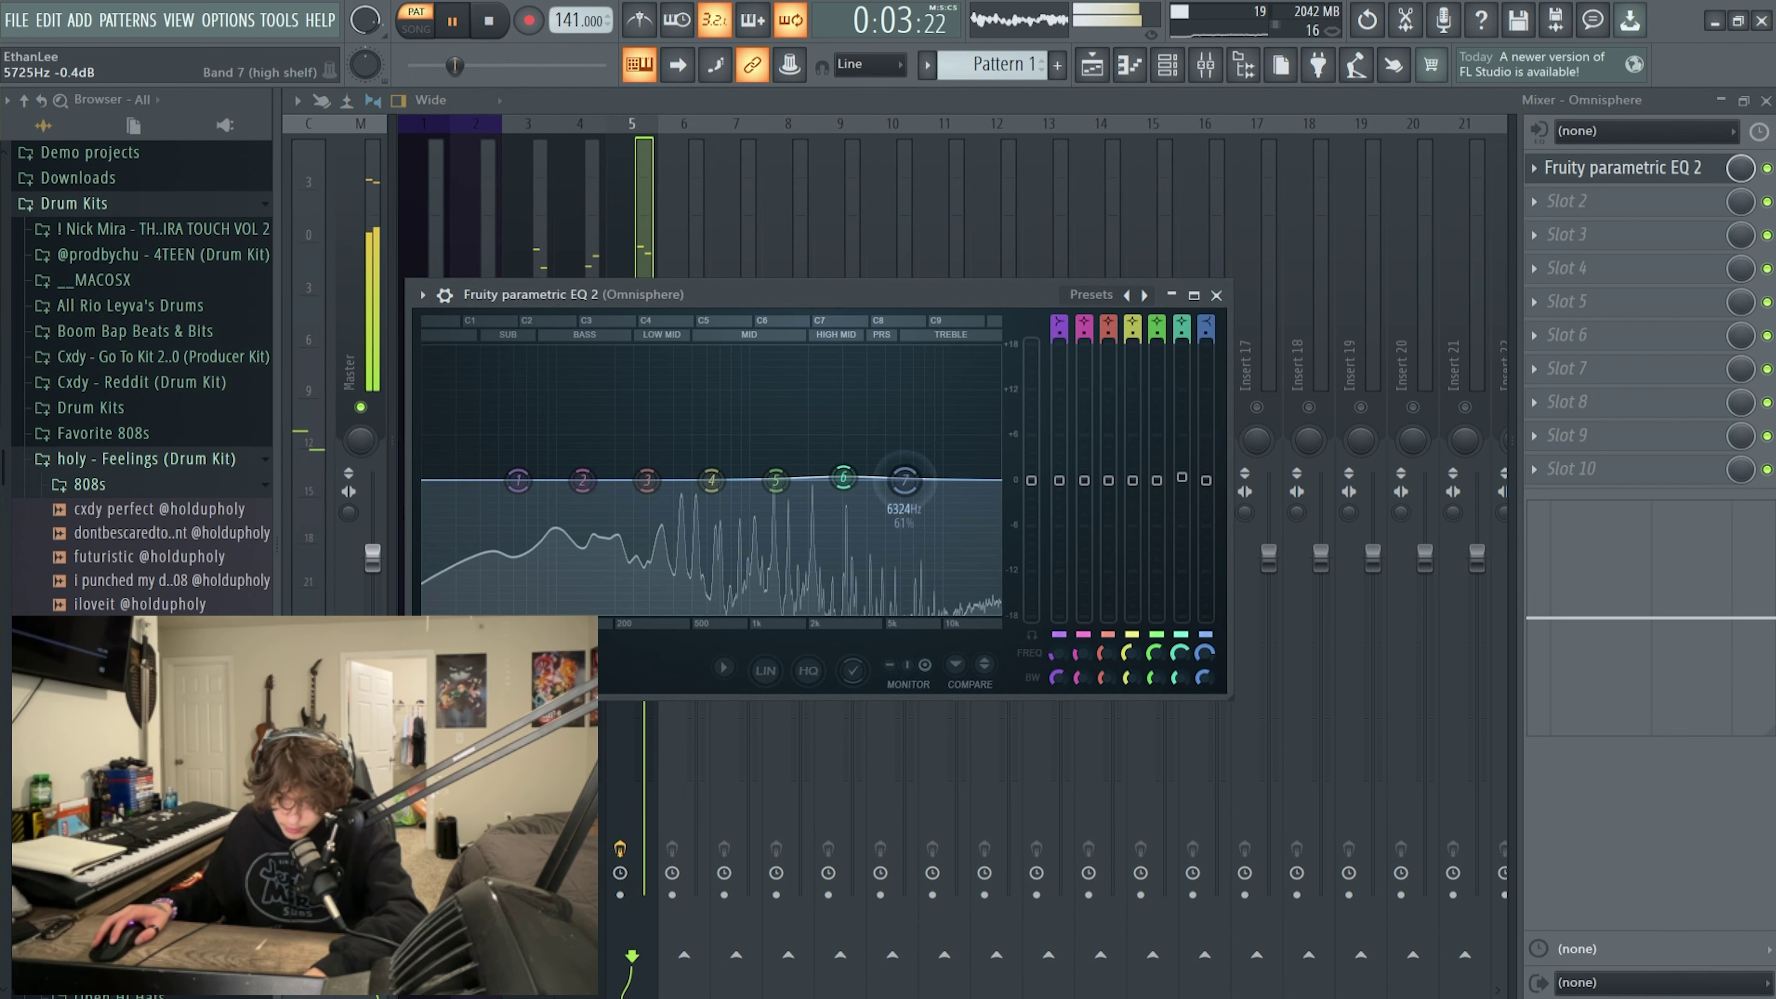
{"action": "left_click_drag", "start_coordinate": [904, 480], "coordinate": [877, 460]}
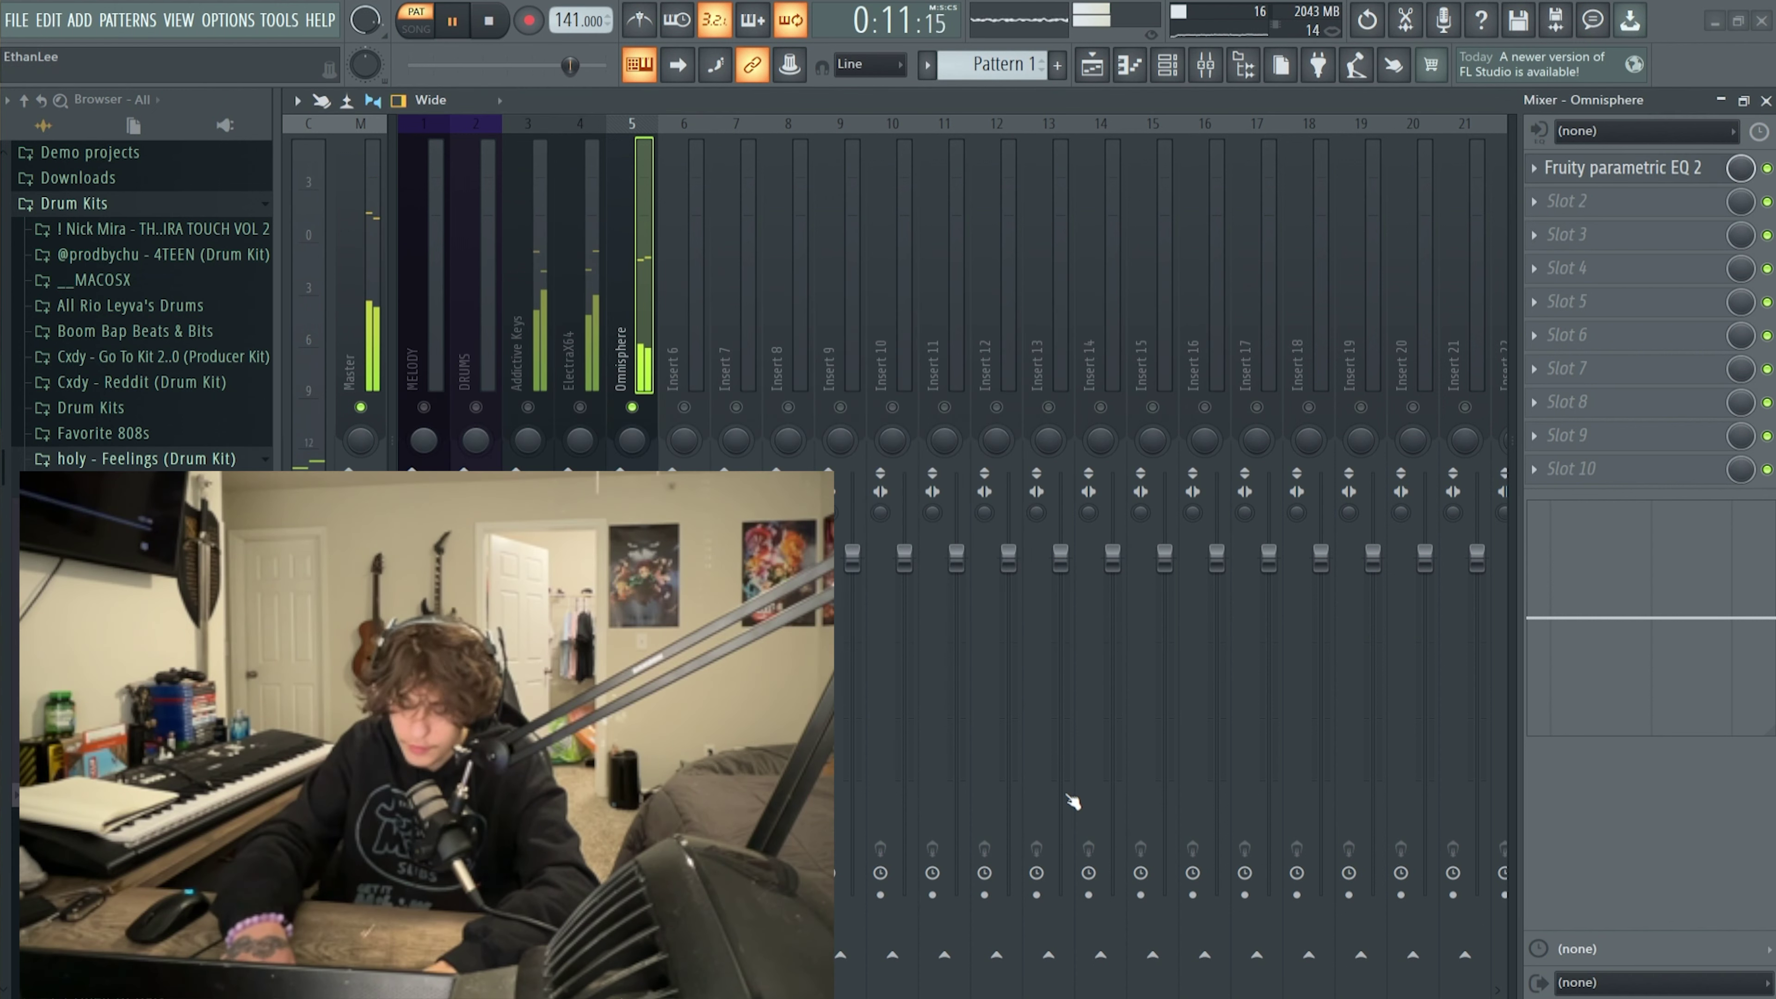
Add Fruity Delay 3, Fruity Reeverb 2 and HalfTime (1/2 loop, 80% mix) to Omnisphere's insert.
{"action": "left_click", "coordinate": [1566, 201]}
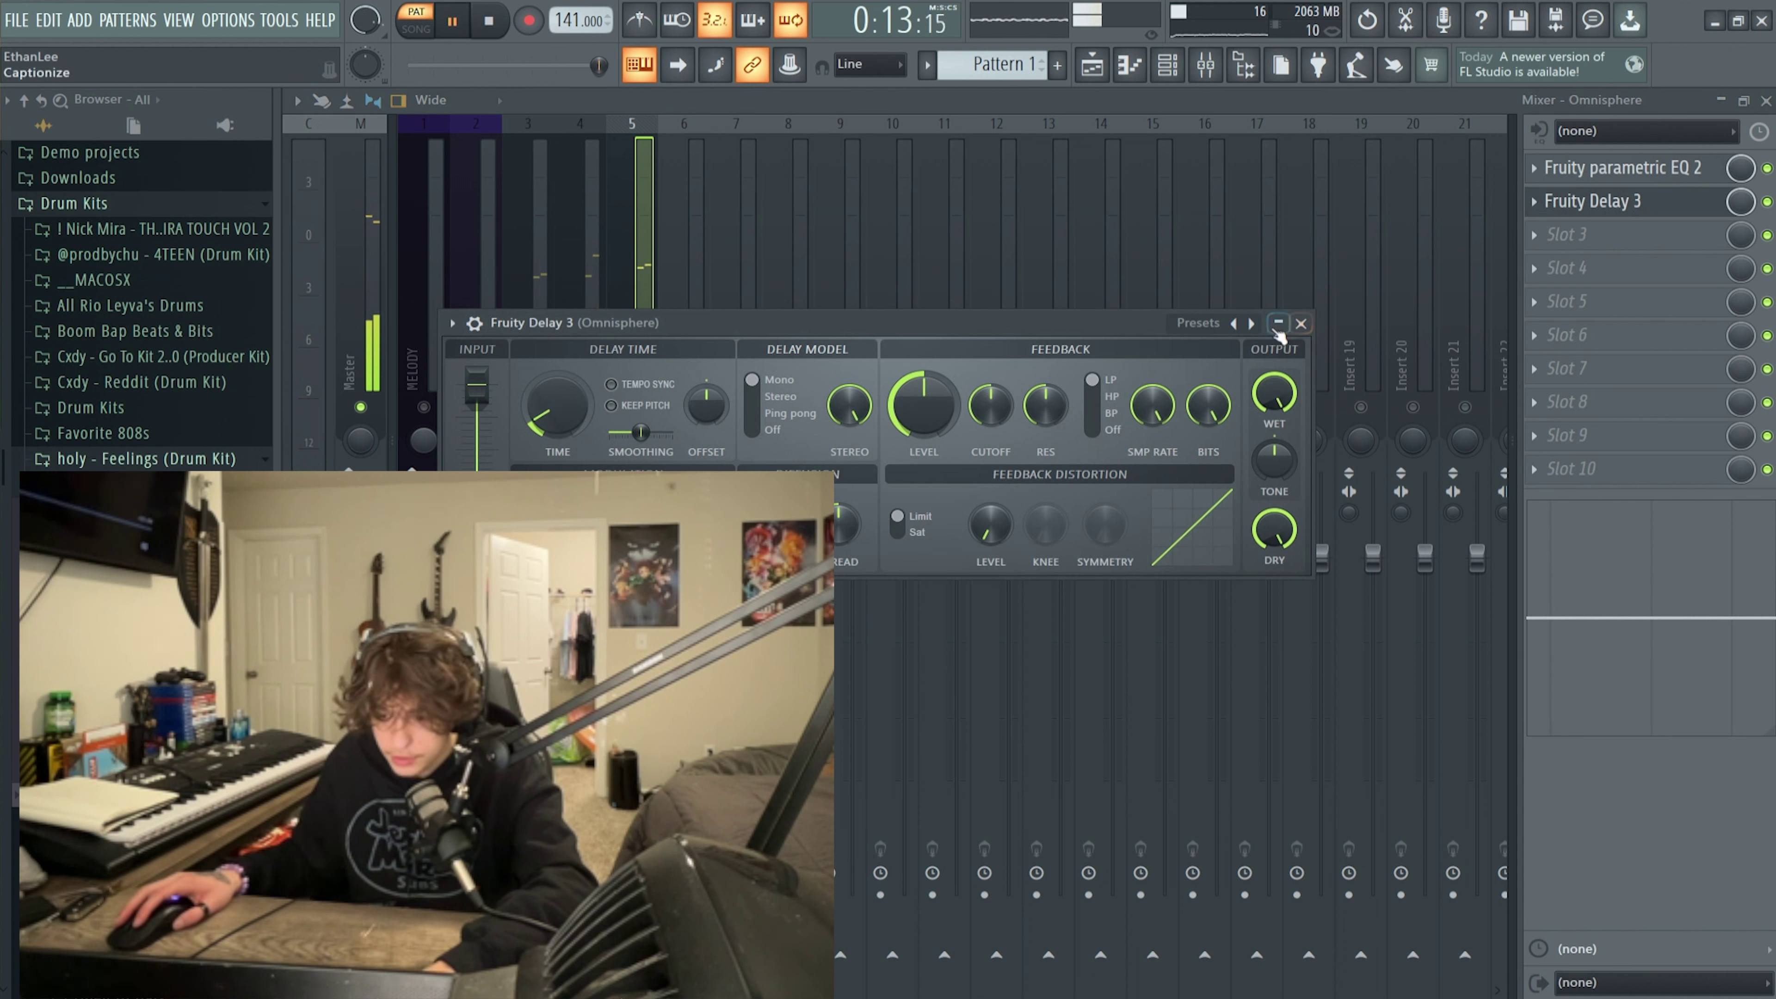
{"action": "left_click", "coordinate": [1301, 323]}
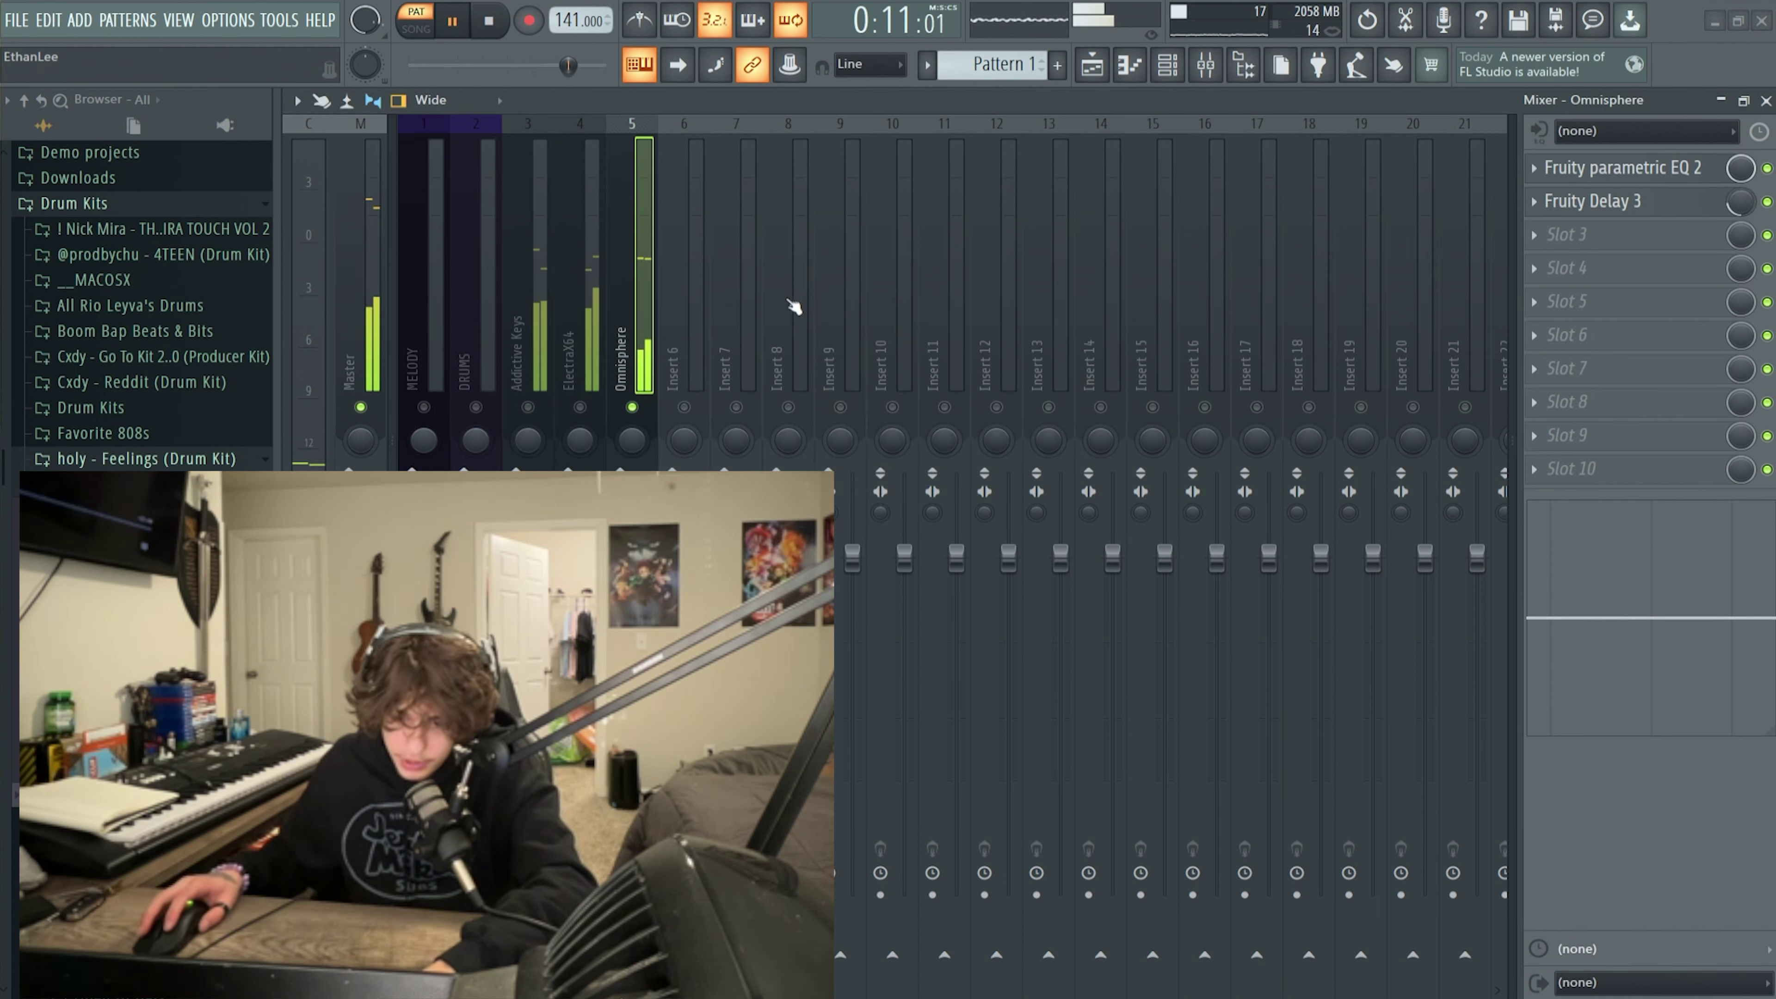
{"action": "key", "text": "ctrl+z"}
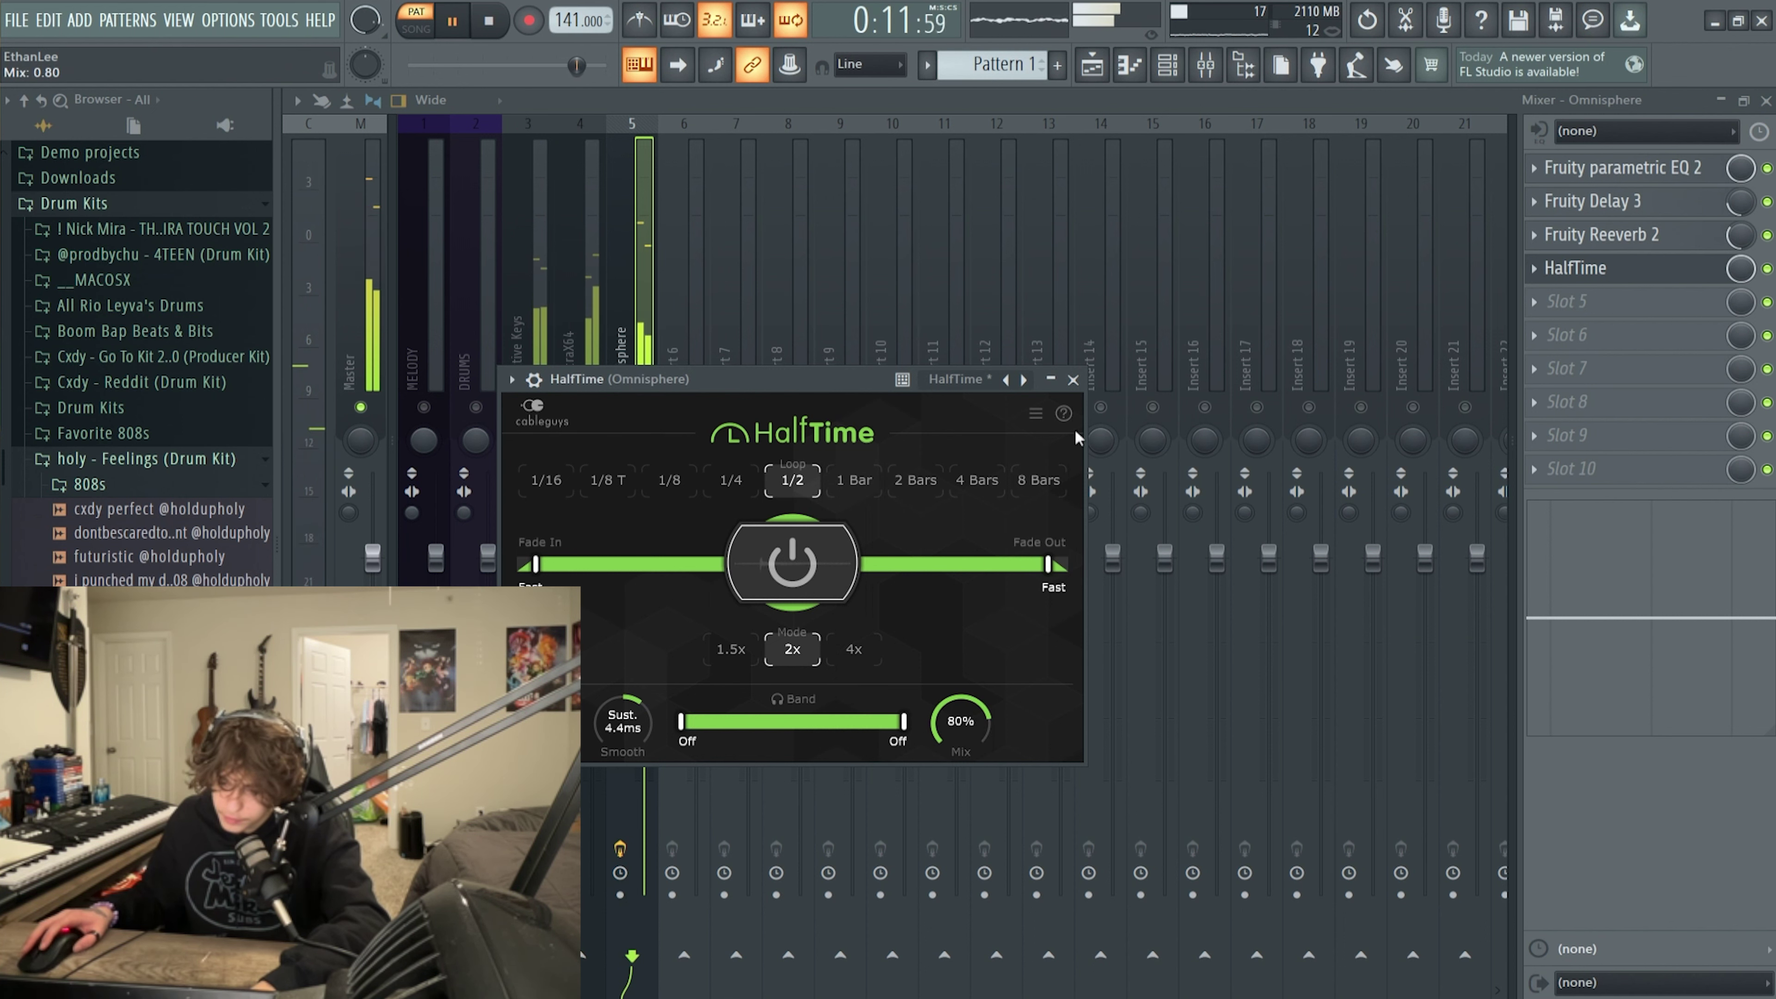
{"action": "left_click", "coordinate": [1073, 379]}
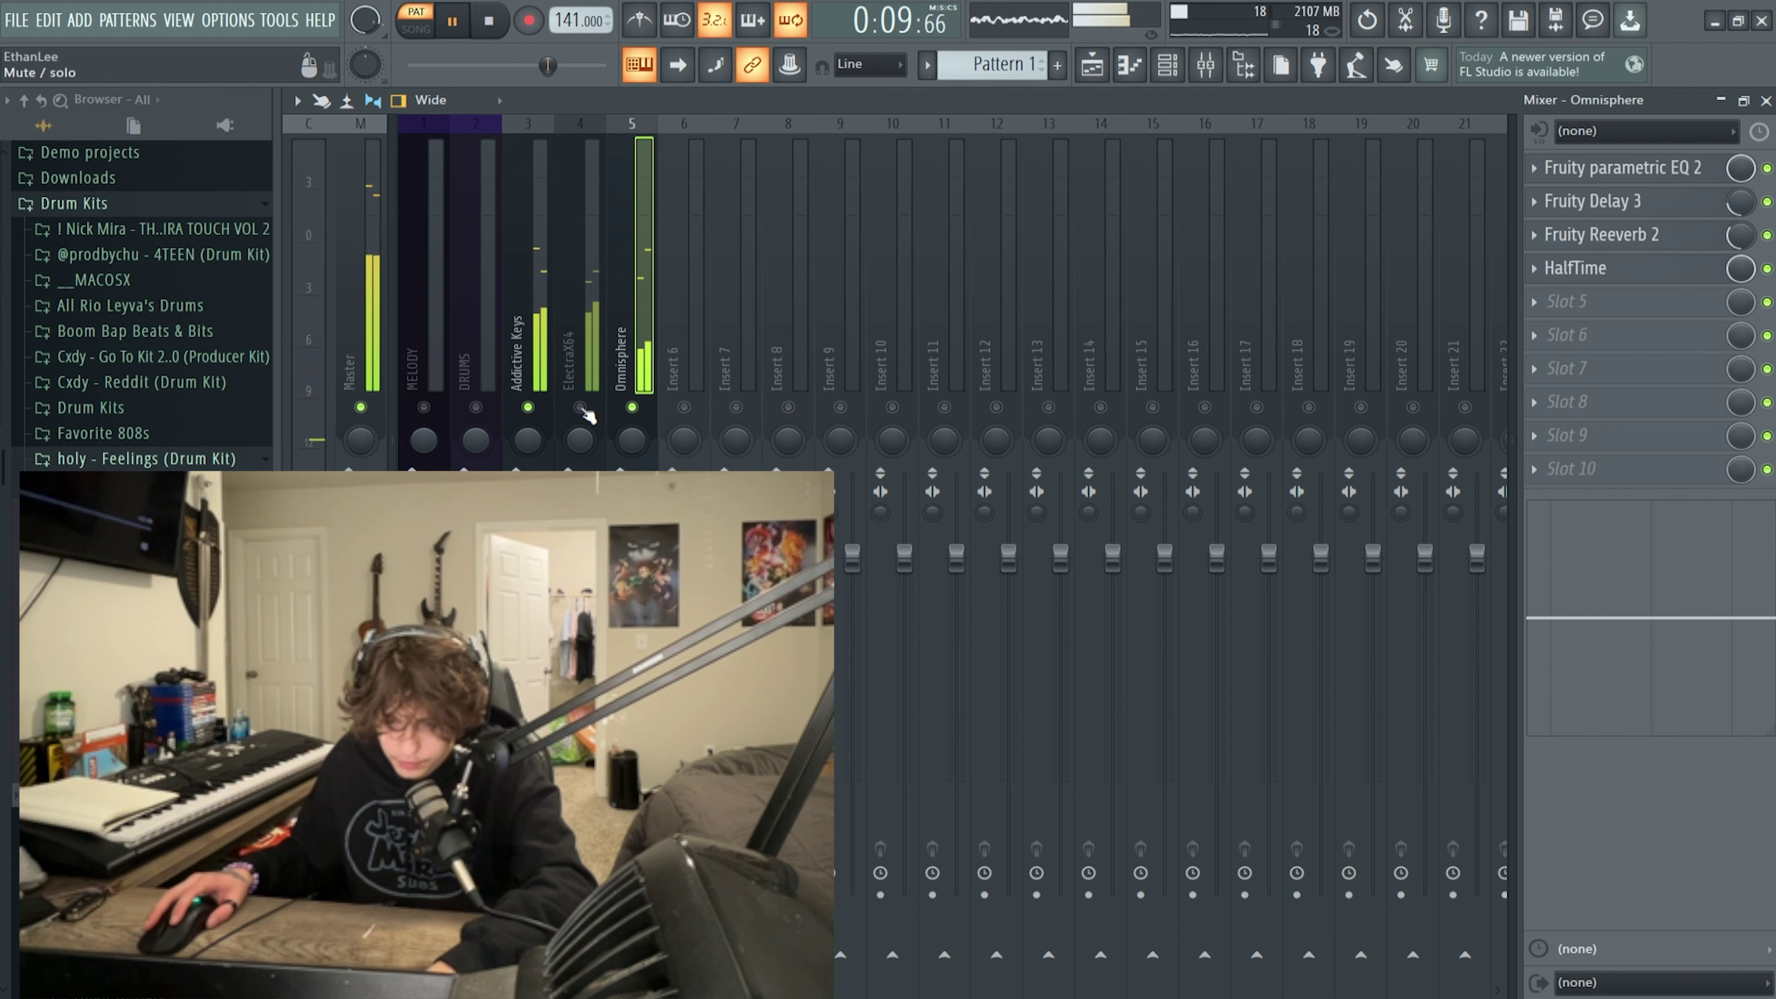
Open the Addictive Keys piano roll and redraw its note velocities lower and varied.
{"action": "left_click", "coordinate": [589, 380]}
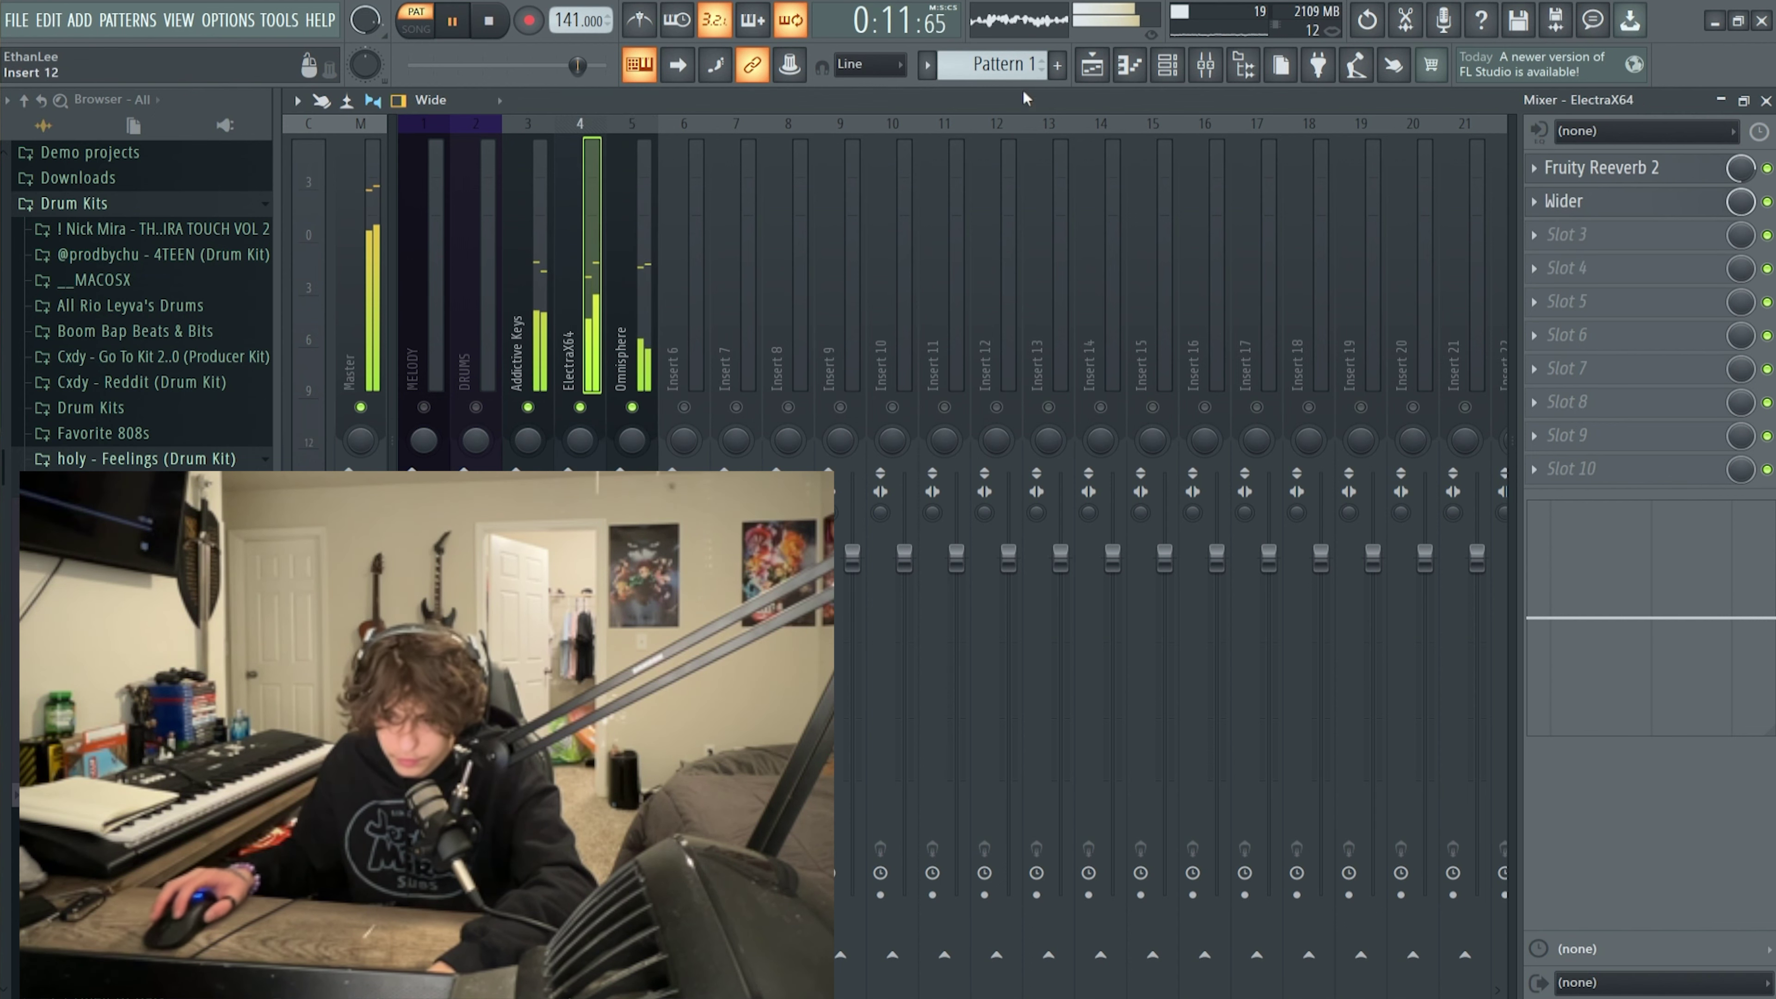
{"action": "left_click", "coordinate": [1203, 70]}
{"action": "left_click", "coordinate": [1204, 73]}
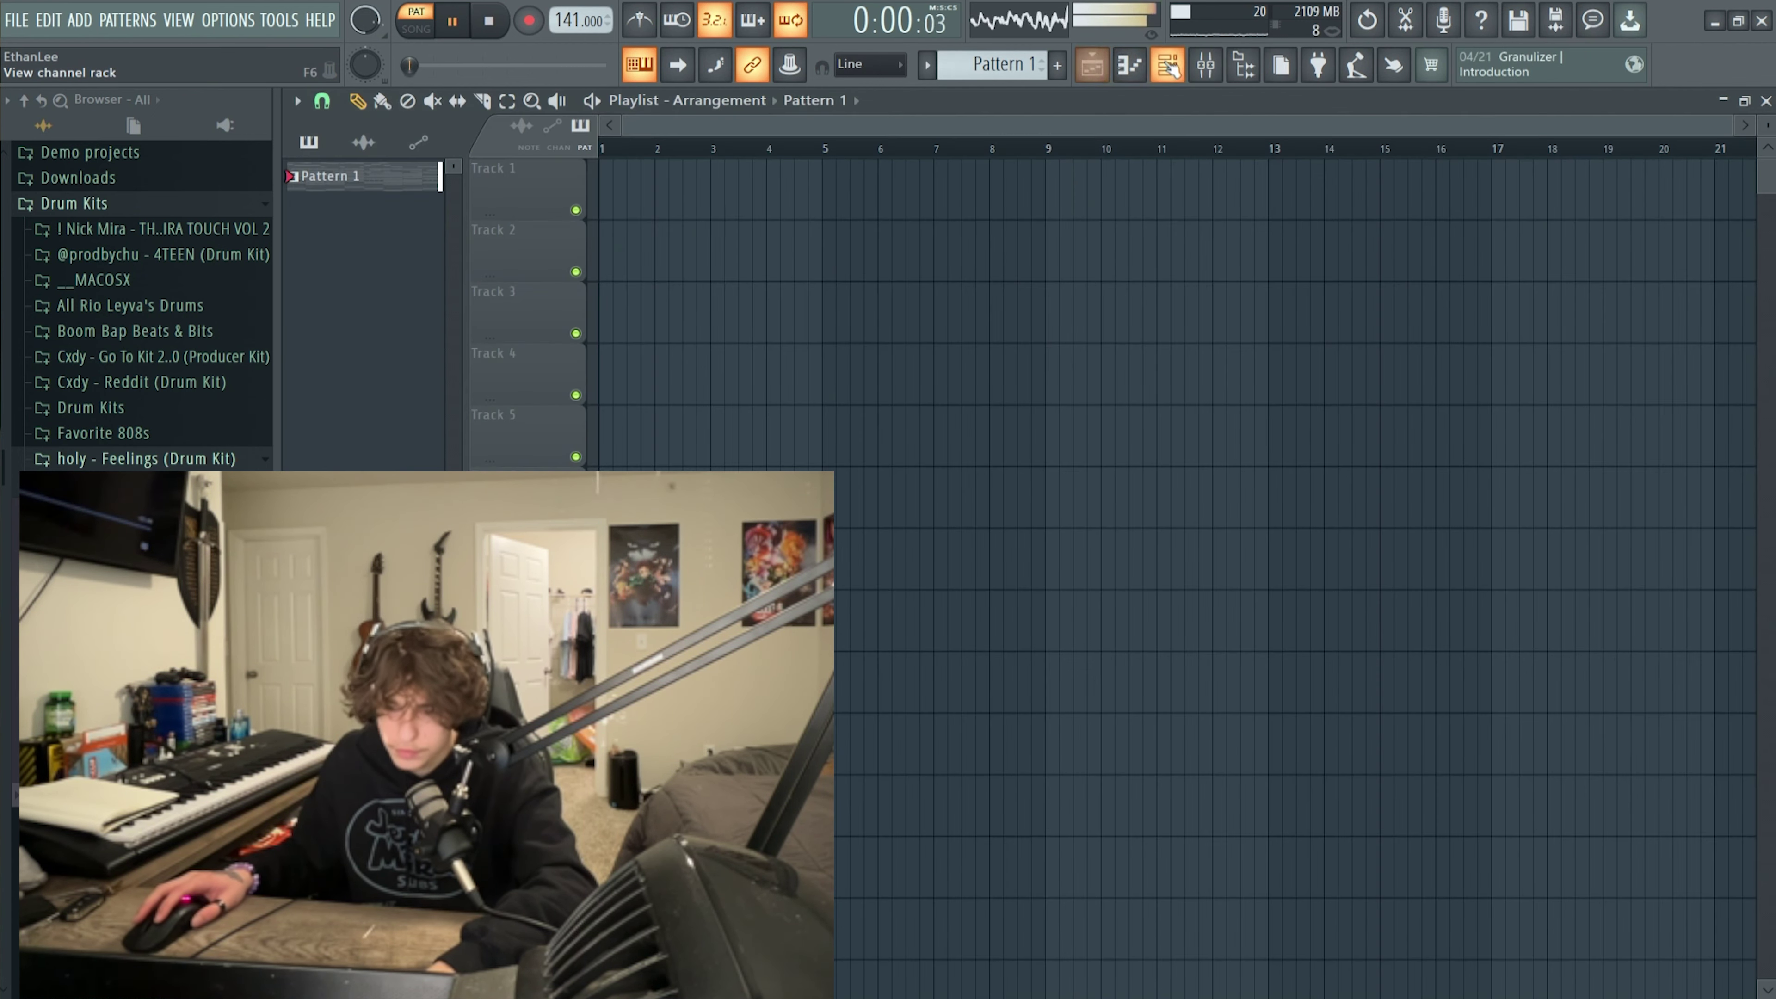
{"action": "key", "text": "F6"}
{"action": "key", "text": "F7"}
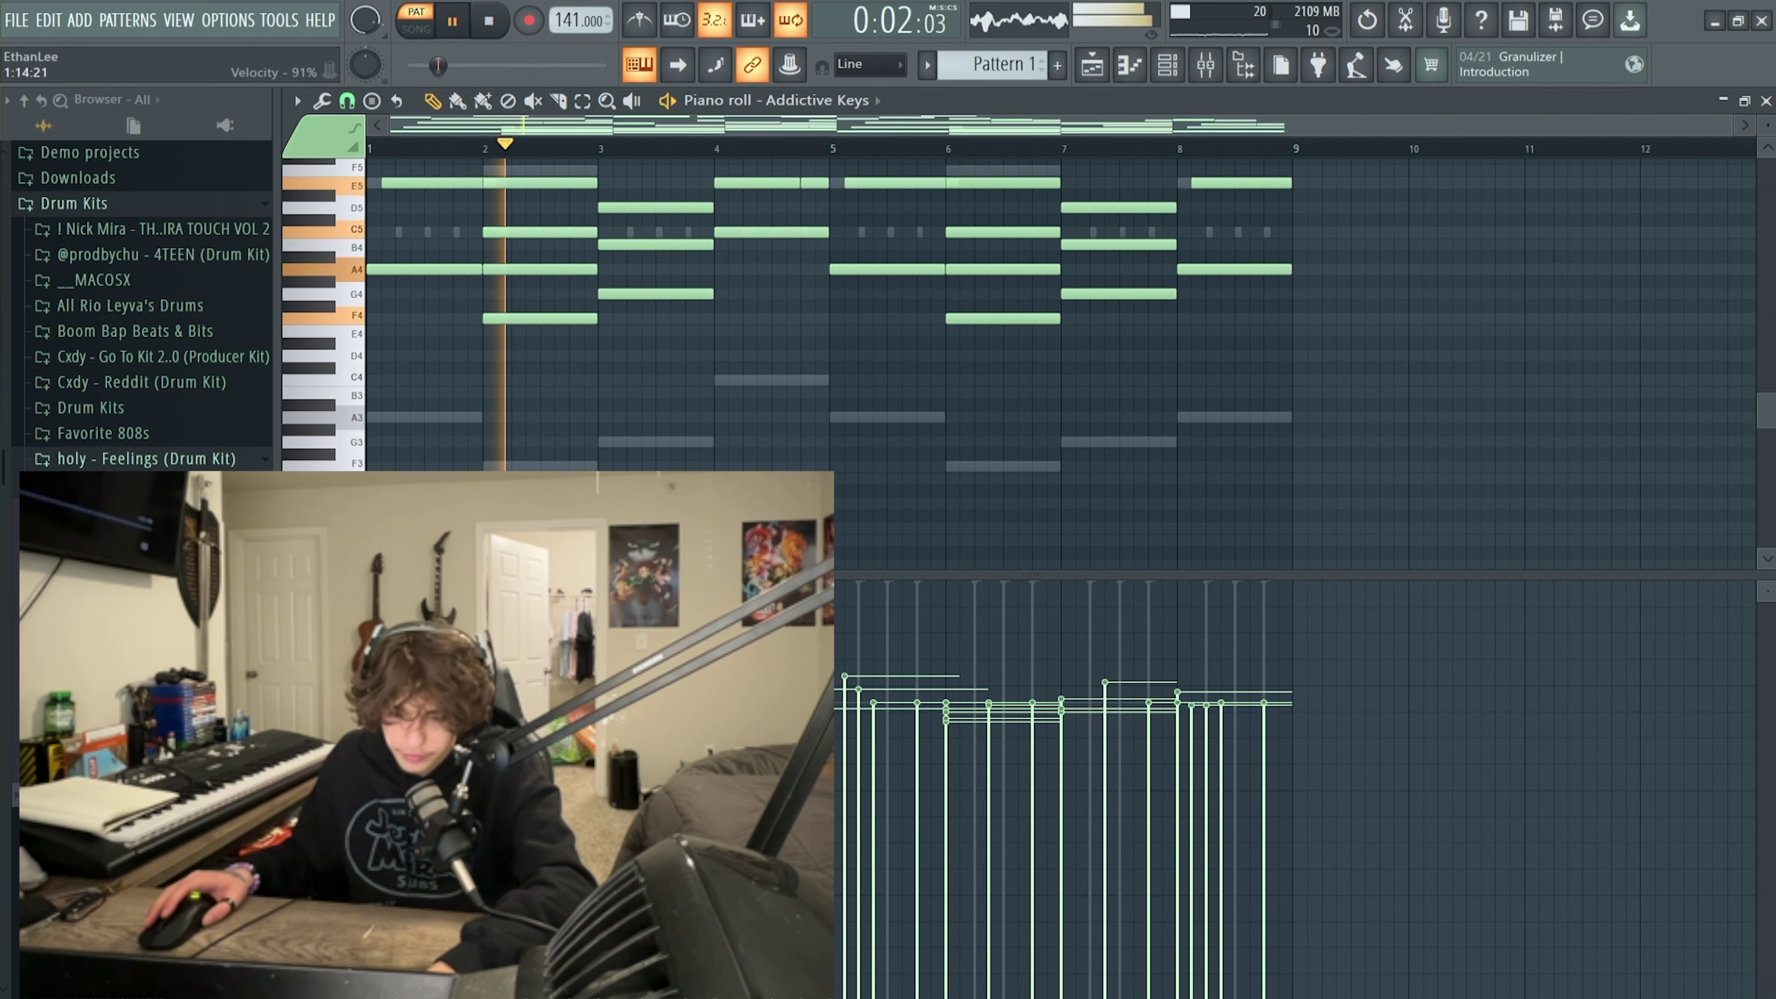
{"action": "mouse_move", "coordinate": [839, 752]}
{"action": "left_mouse_down"}
{"action": "mouse_move", "coordinate": [1034, 773]}
{"action": "mouse_move", "coordinate": [1259, 745]}
{"action": "left_mouse_up"}
{"action": "left_click_drag", "start_coordinate": [843, 762], "coordinate": [1262, 707]}
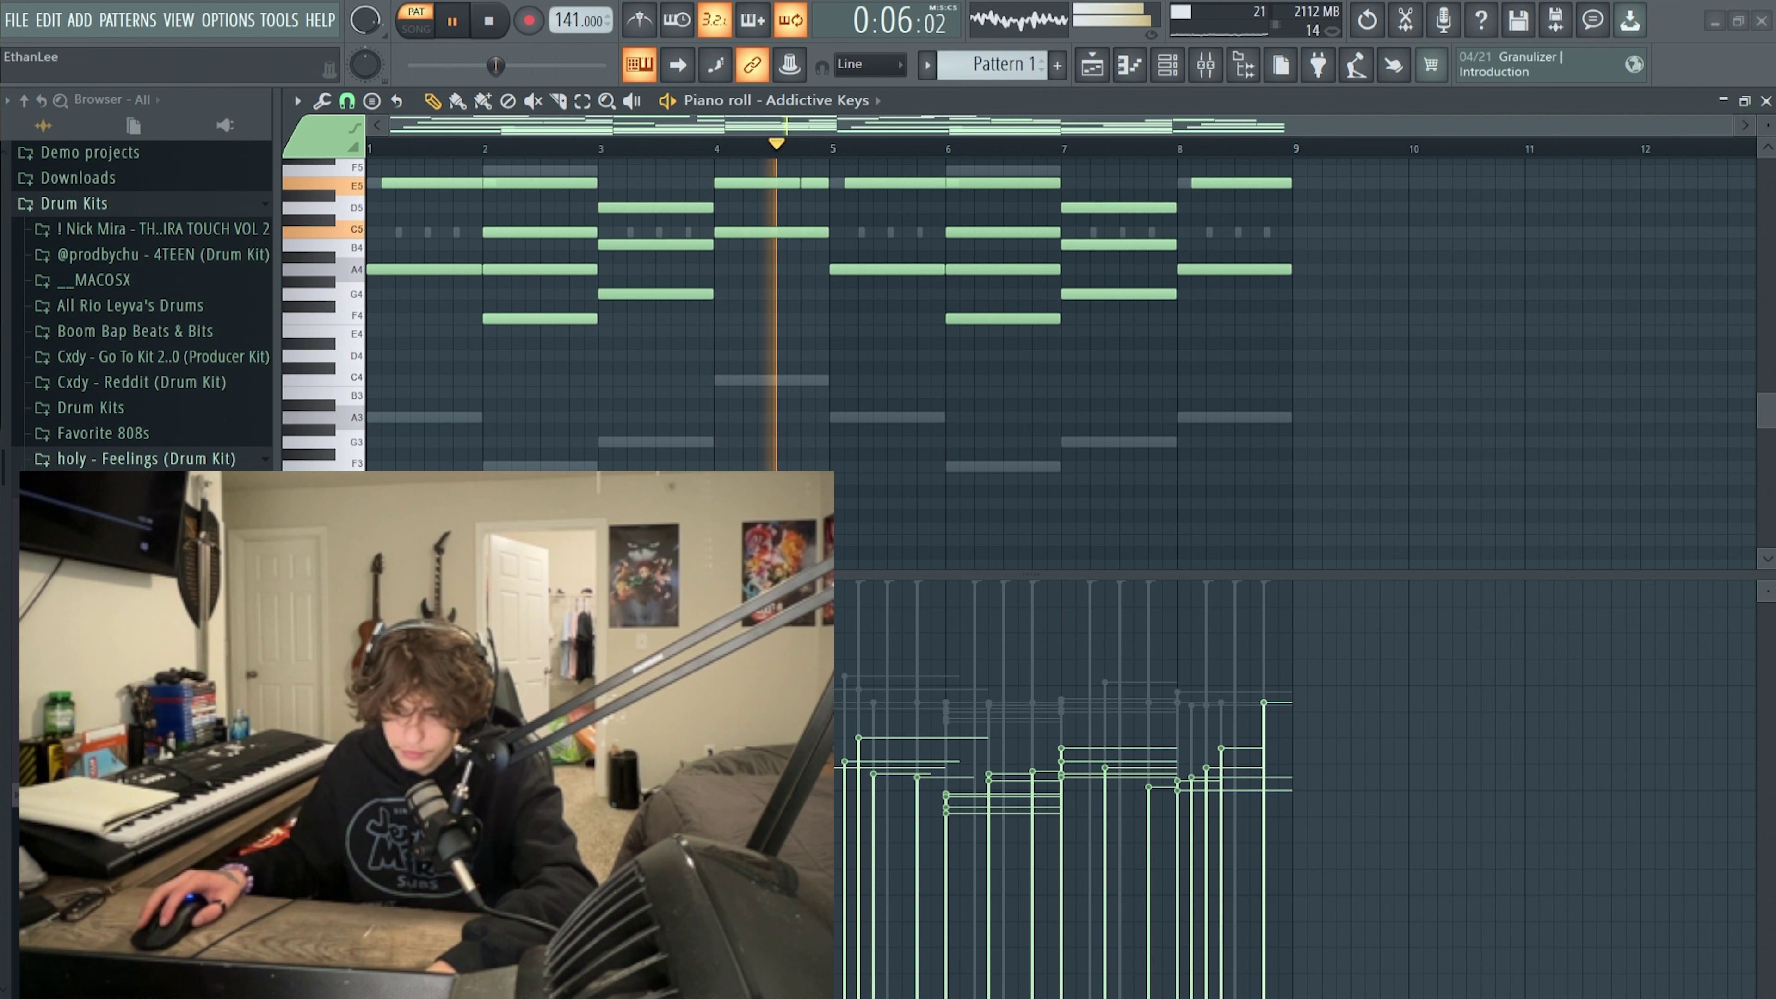
{"action": "mouse_move", "coordinate": [986, 762]}
{"action": "left_mouse_down"}
{"action": "mouse_move", "coordinate": [1188, 791]}
{"action": "mouse_move", "coordinate": [944, 811]}
{"action": "left_mouse_up"}
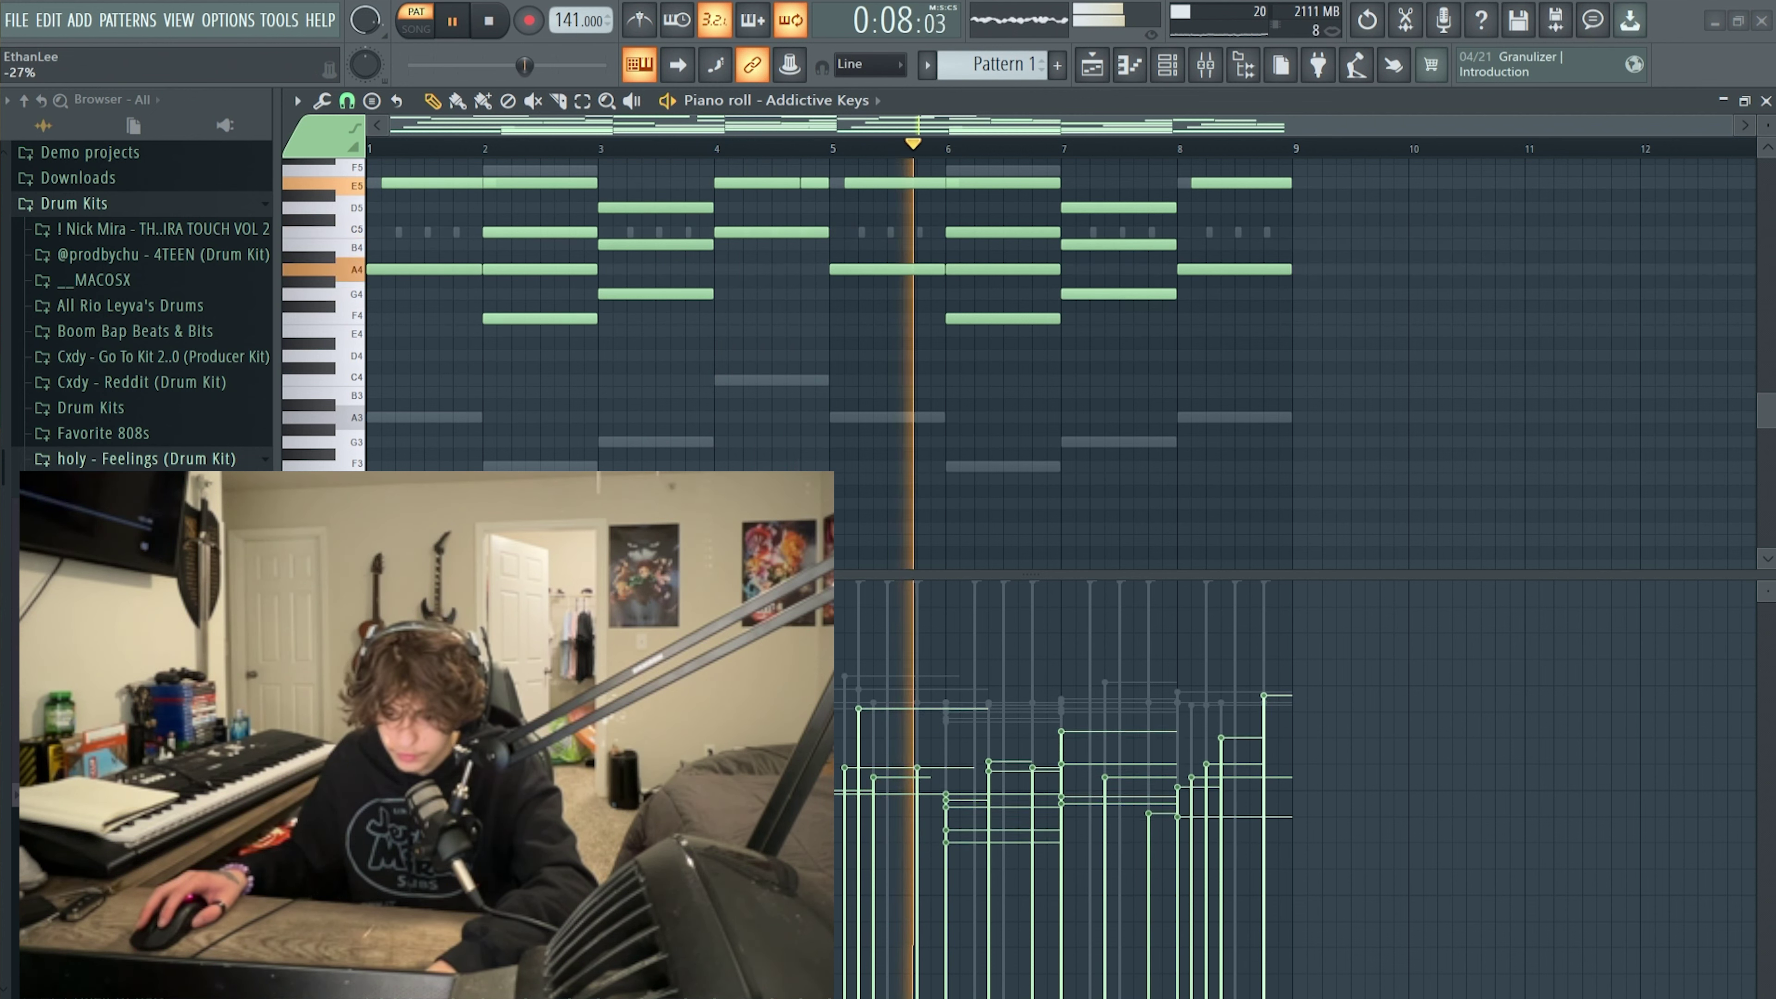